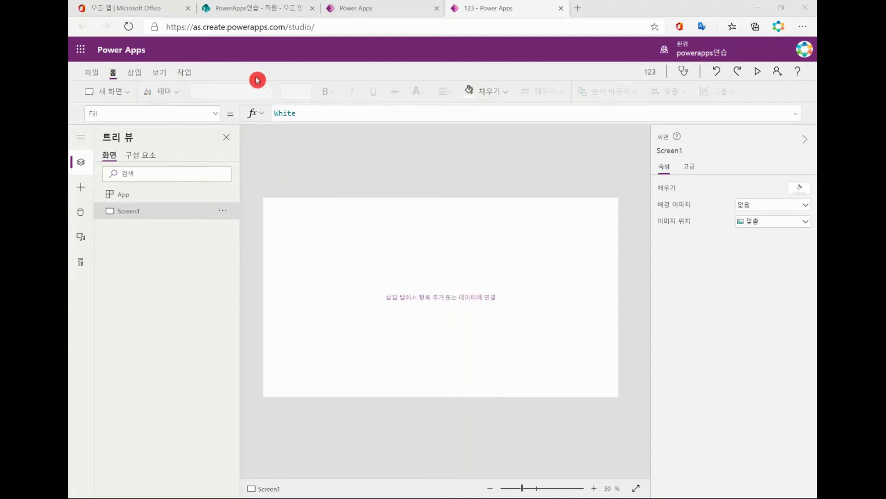
Step: Switch to the SharePoint 직원 list and try 영업 as 부서 and 사원 as 직급 in a new item, cancelling the form
{"action": "left_click", "coordinate": [259, 13]}
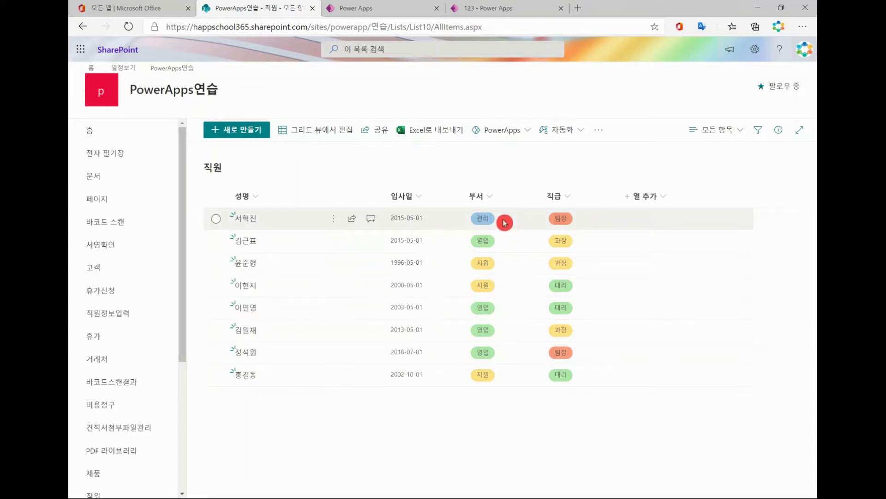
{"action": "left_click", "coordinate": [242, 131]}
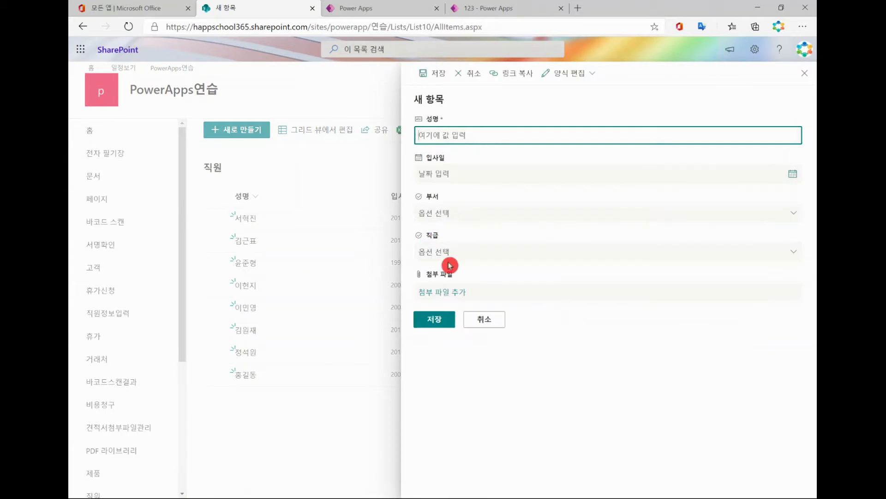
{"action": "left_click", "coordinate": [485, 214]}
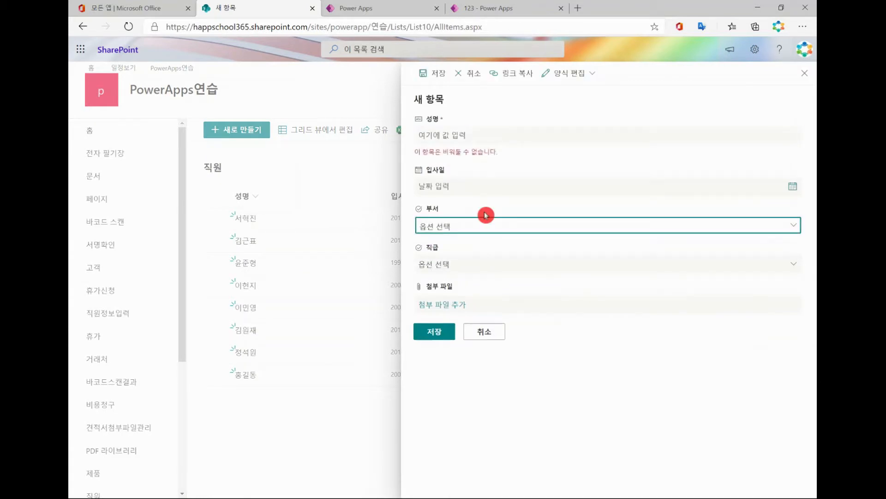
{"action": "left_click", "coordinate": [793, 225]}
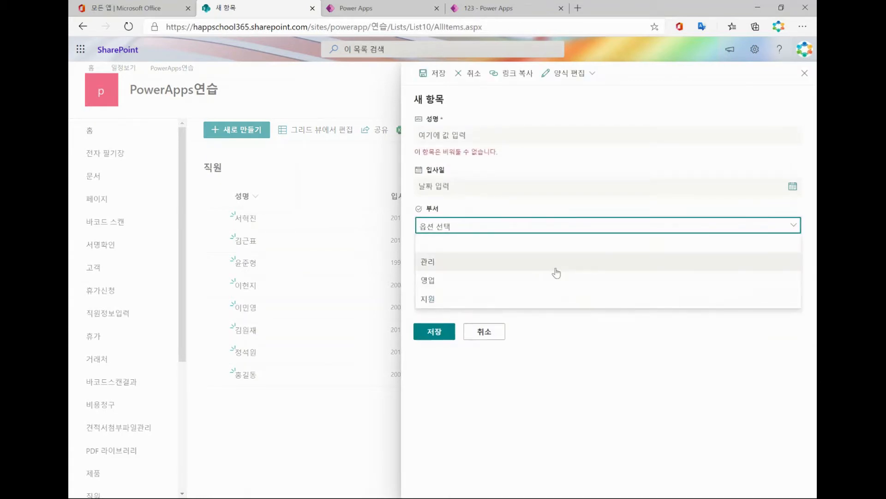
{"action": "left_click", "coordinate": [450, 284]}
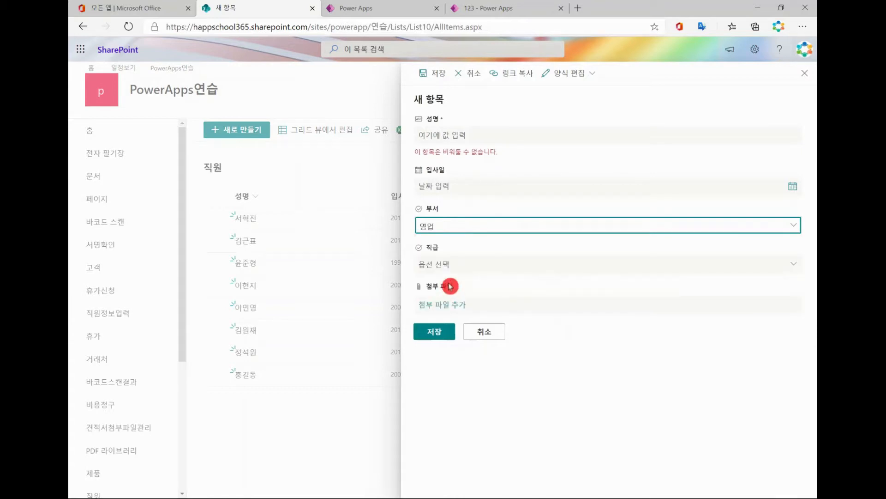
{"action": "left_click", "coordinate": [522, 276]}
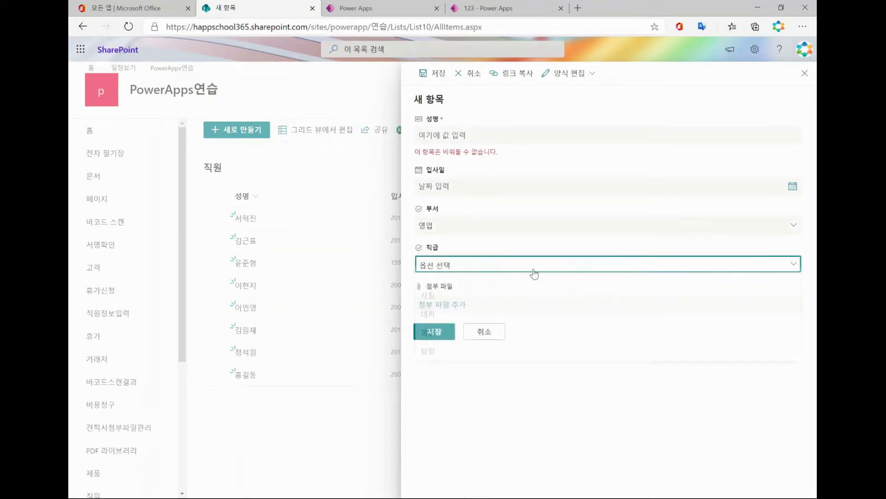
{"action": "left_click", "coordinate": [455, 301]}
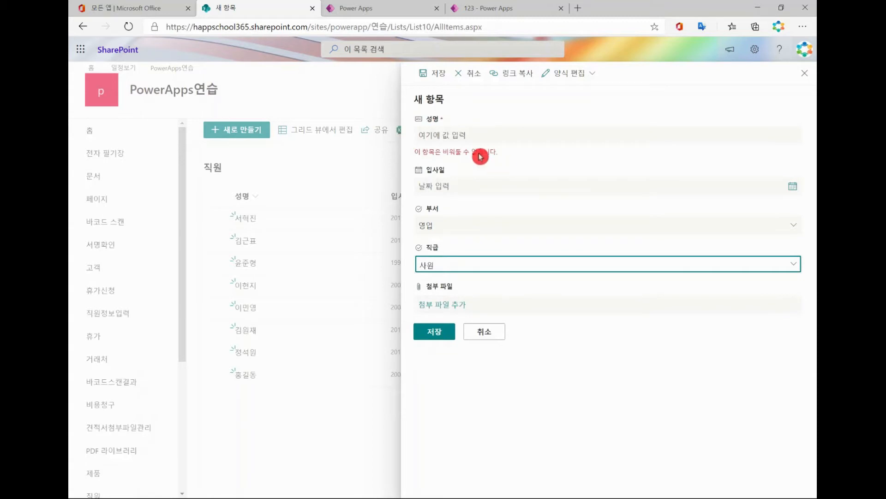
{"action": "left_click", "coordinate": [488, 331]}
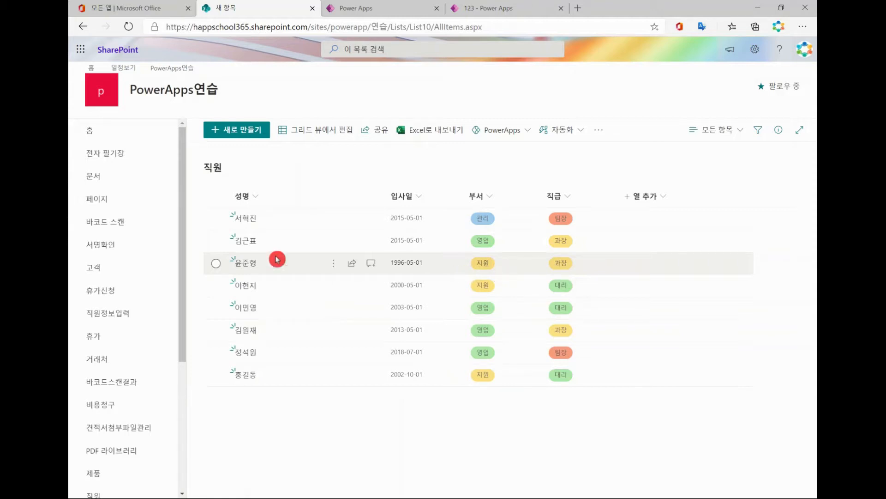
Step: Open the 직원목록 list on the PowerApps연습 site to examine its 부서 and 직급 columns
{"action": "scroll", "coordinate": [130, 286], "scroll_direction": "down", "scroll_amount": 5}
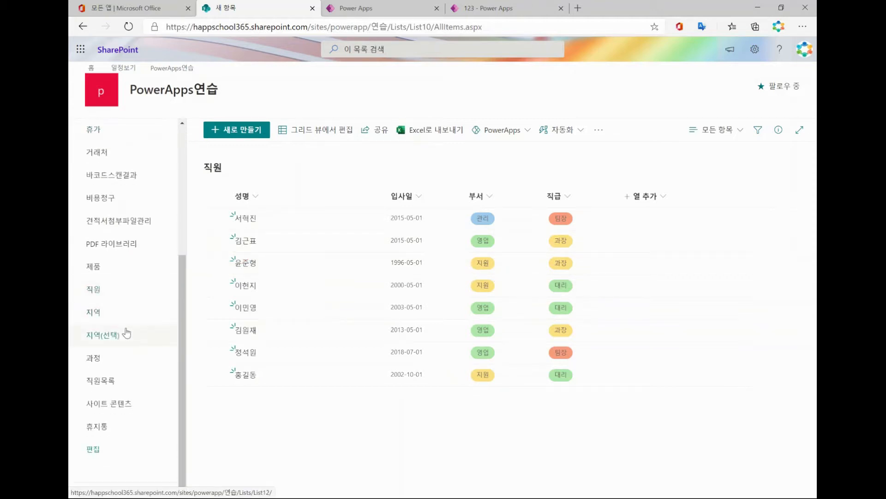
{"action": "left_click", "coordinate": [107, 384]}
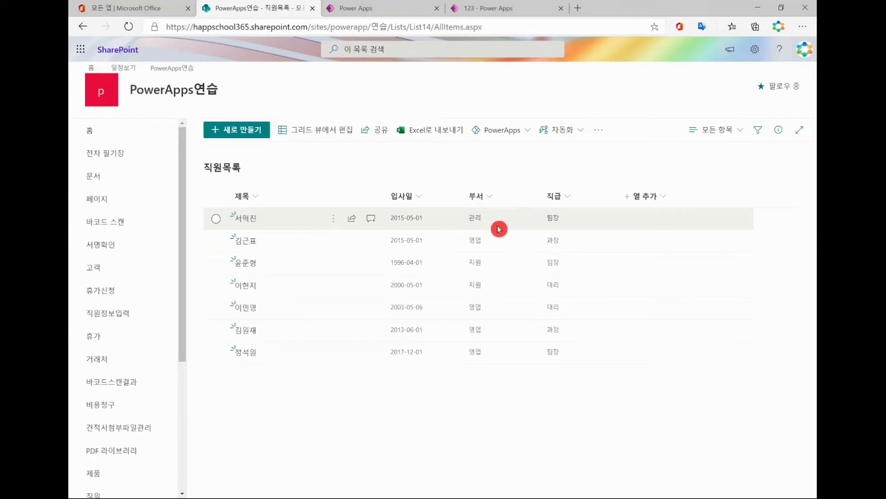
{"action": "left_click", "coordinate": [489, 58]}
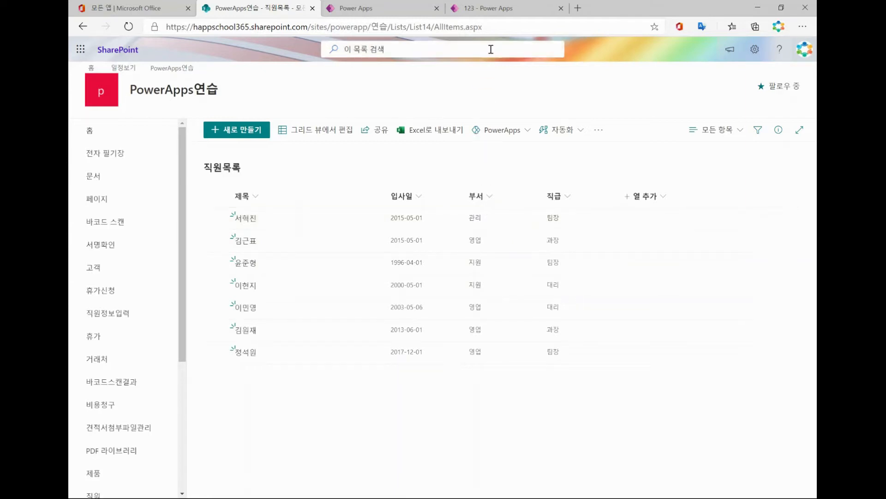
Step: Switch to Power Apps Studio and insert a drop-down on Screen1, about 504 wide and 64 high, at about X 243, Y 99
{"action": "left_click", "coordinate": [494, 9]}
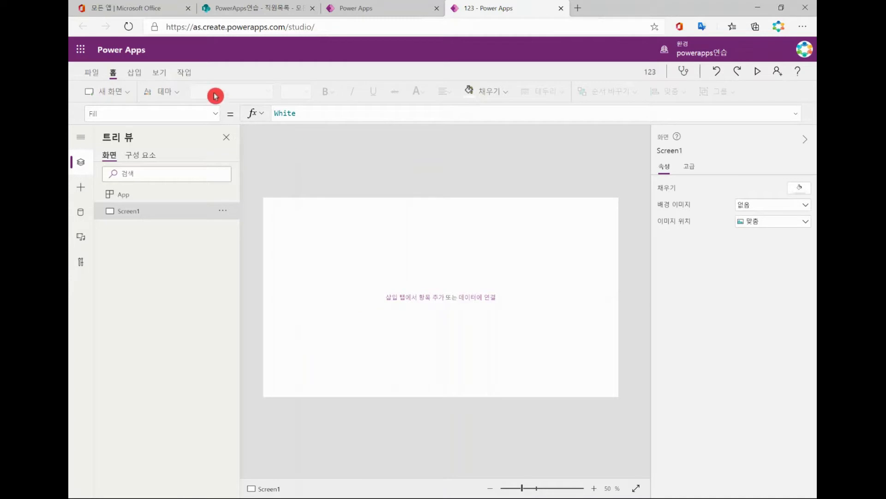
{"action": "left_click", "coordinate": [139, 73]}
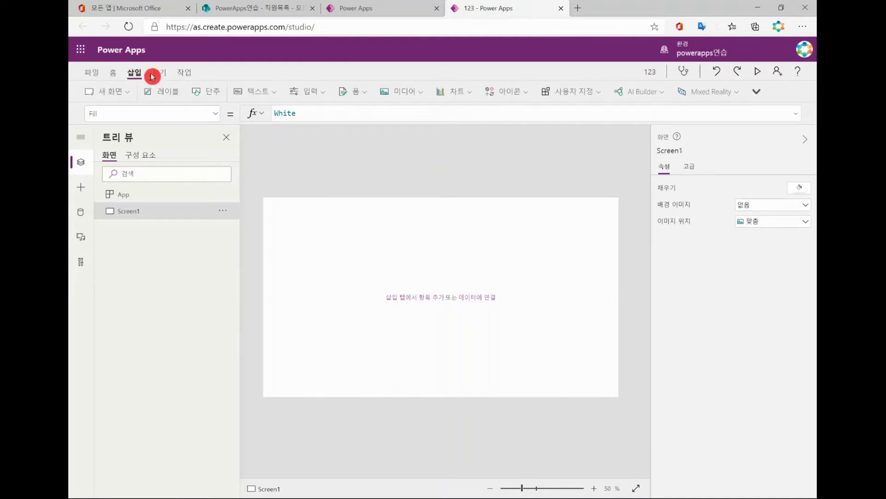
{"action": "left_click", "coordinate": [322, 97]}
{"action": "left_click", "coordinate": [335, 170]}
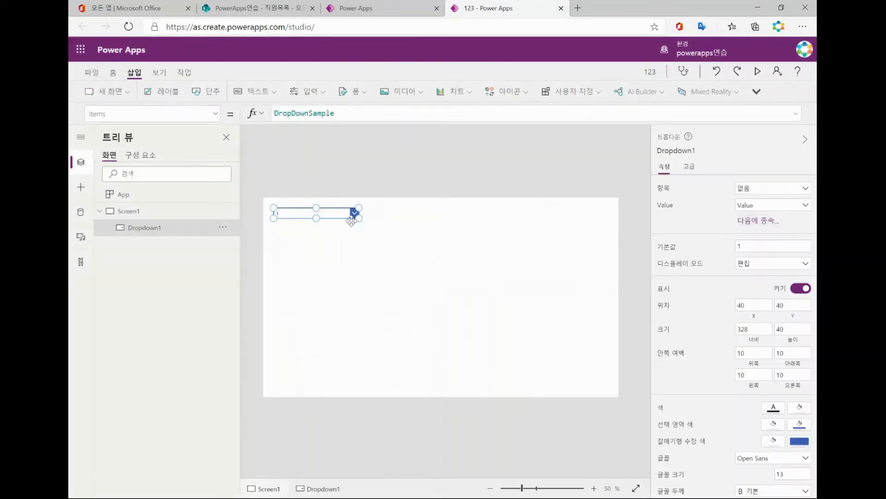
{"action": "left_click_drag", "start_coordinate": [398, 235], "coordinate": [423, 229]}
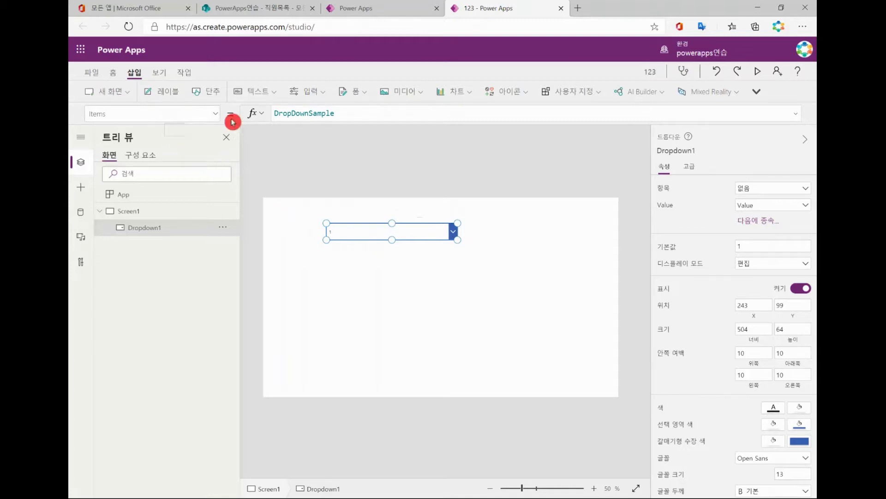
Step: Examine the sample data table behind the drop-down's Items formula and compare it with the control's properties
{"action": "double_click", "coordinate": [328, 115]}
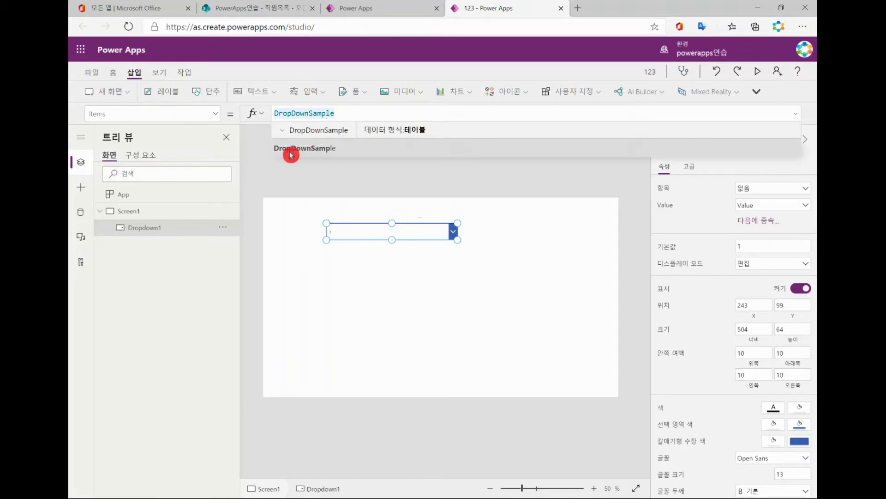
{"action": "left_click", "coordinate": [283, 132]}
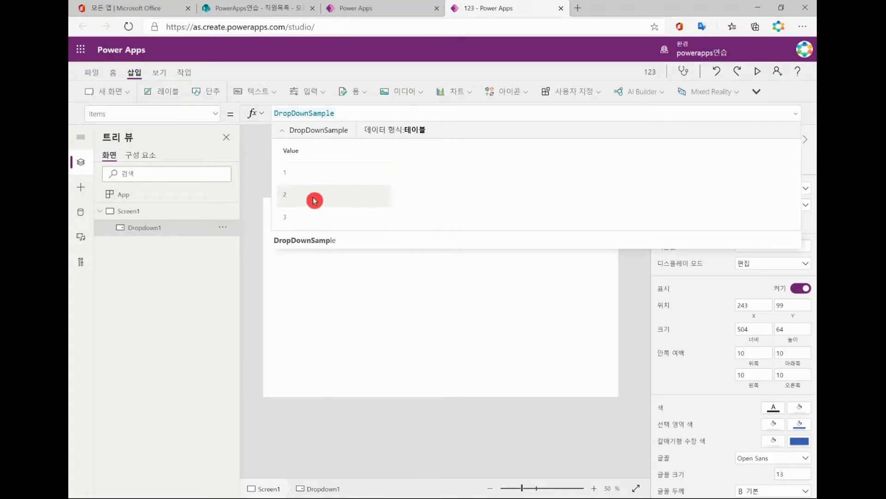
{"action": "left_click", "coordinate": [322, 261]}
{"action": "left_click", "coordinate": [384, 236]}
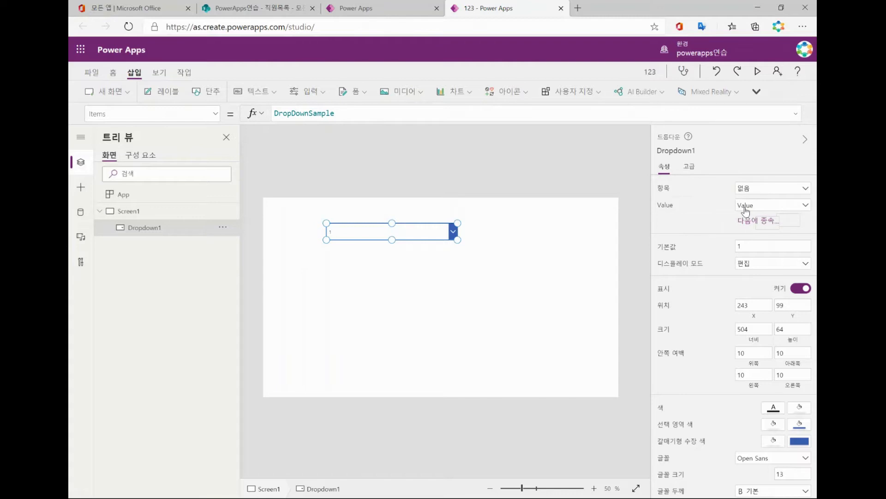
{"action": "left_click", "coordinate": [326, 114]}
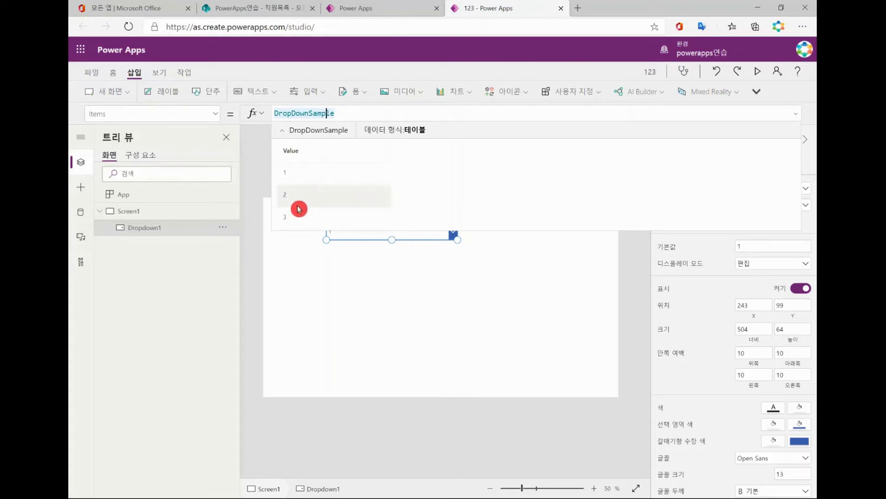
{"action": "left_click", "coordinate": [309, 296]}
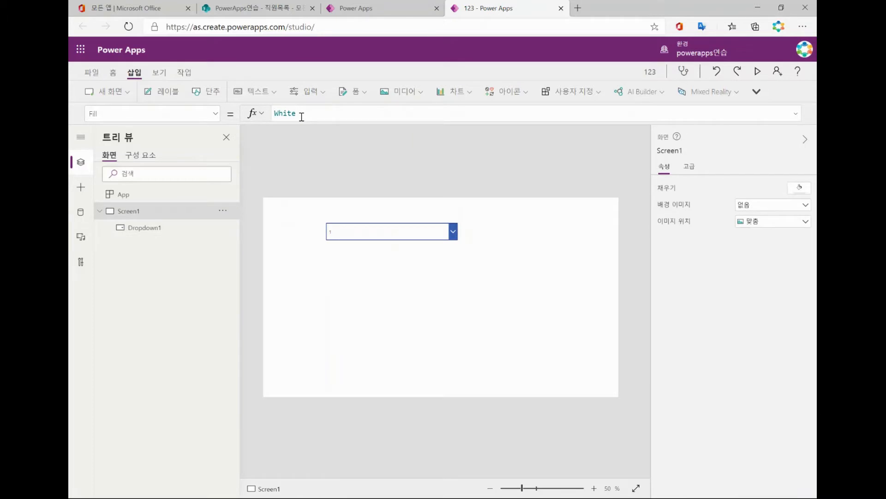
{"action": "left_click", "coordinate": [365, 232]}
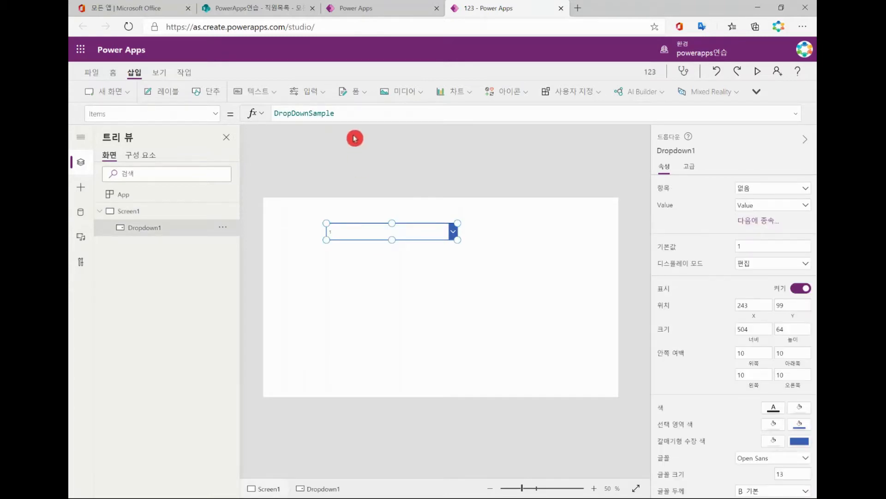
{"action": "left_click", "coordinate": [440, 289]}
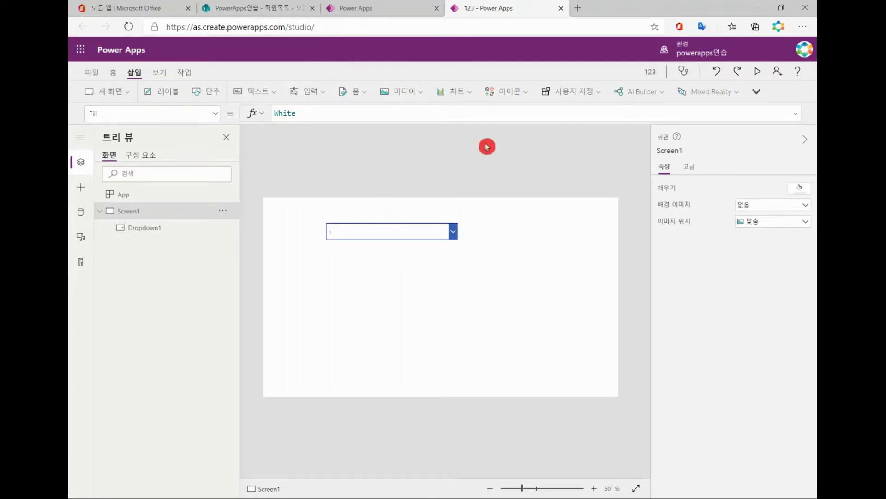
Step: Choose the existing SharePoint connection as the data source for the drop-down's items
{"action": "left_click", "coordinate": [459, 222]}
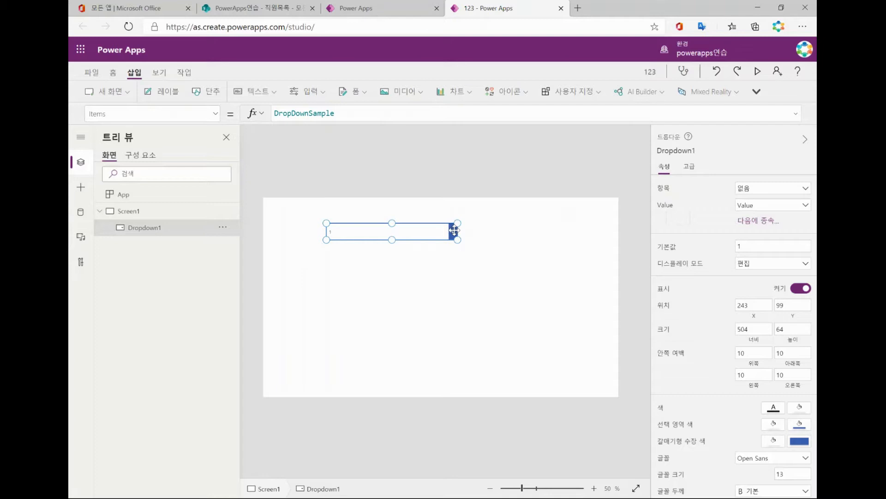
{"action": "left_click", "coordinate": [759, 197]}
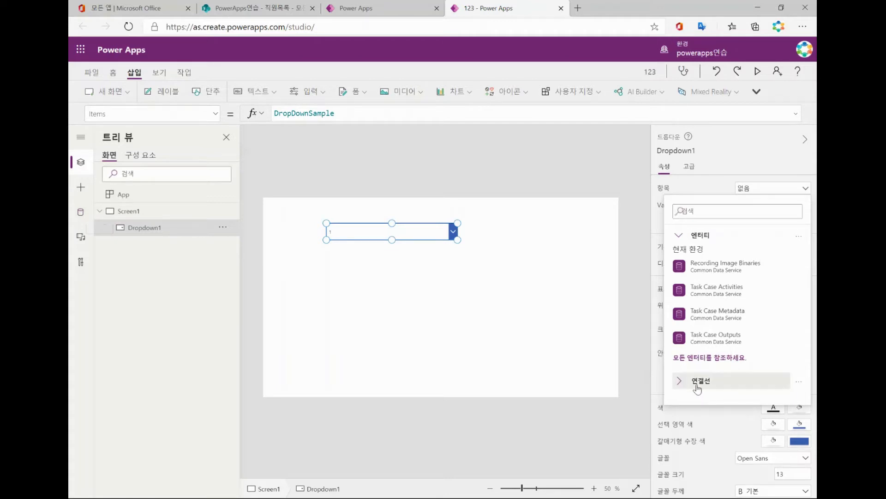
{"action": "left_click", "coordinate": [711, 380]}
{"action": "scroll", "coordinate": [733, 371], "scroll_direction": "down", "scroll_amount": 5}
{"action": "scroll", "coordinate": [735, 373], "scroll_direction": "down", "scroll_amount": 2}
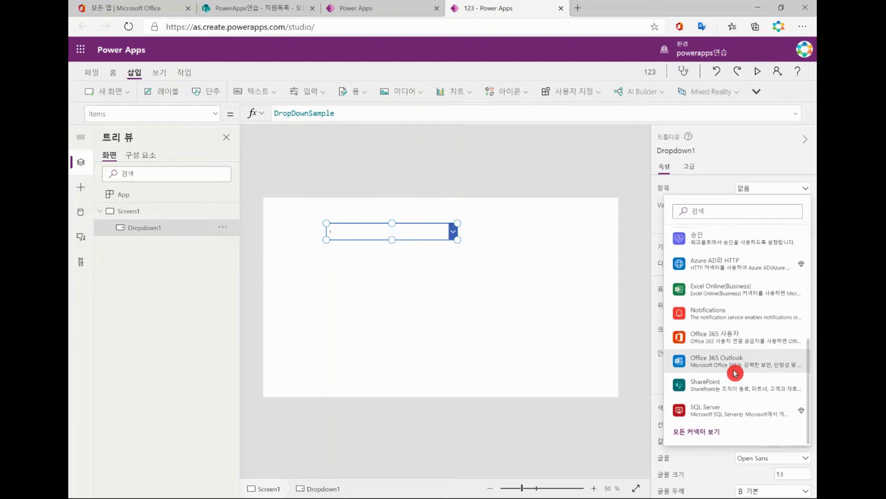
{"action": "mouse_move", "coordinate": [725, 384]}
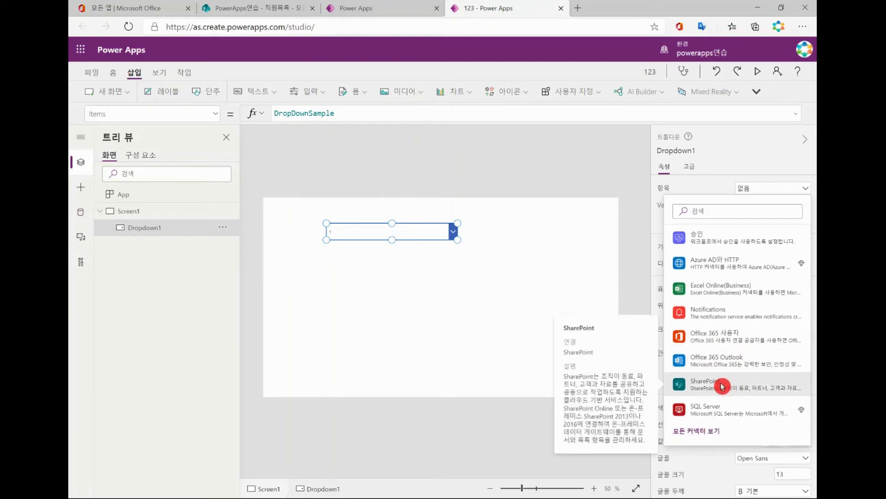
{"action": "left_click", "coordinate": [722, 386]}
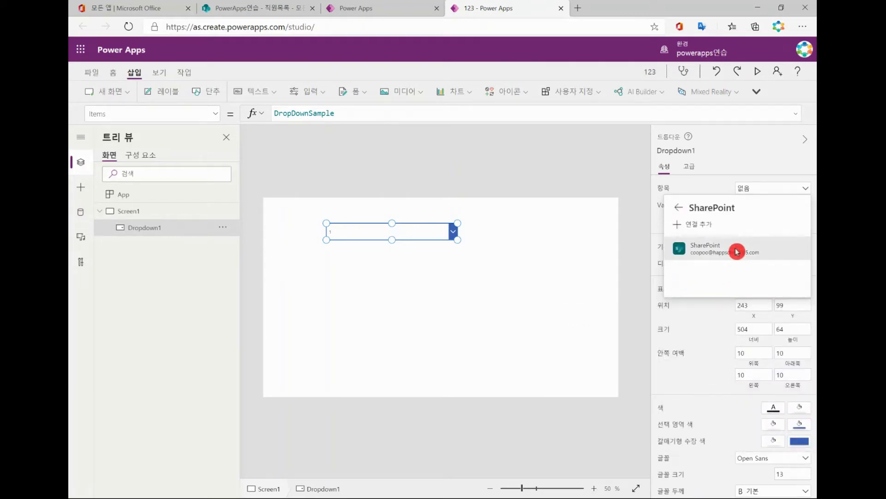
{"action": "mouse_move", "coordinate": [737, 252]}
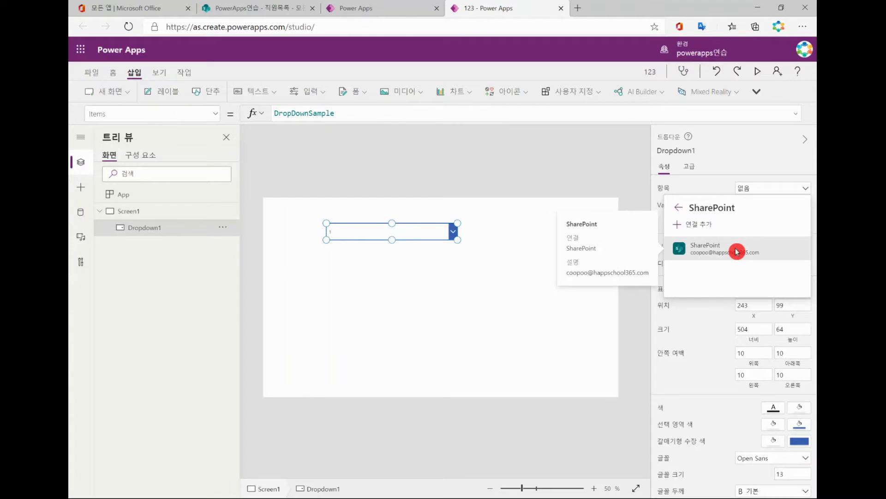
{"action": "left_click", "coordinate": [737, 252]}
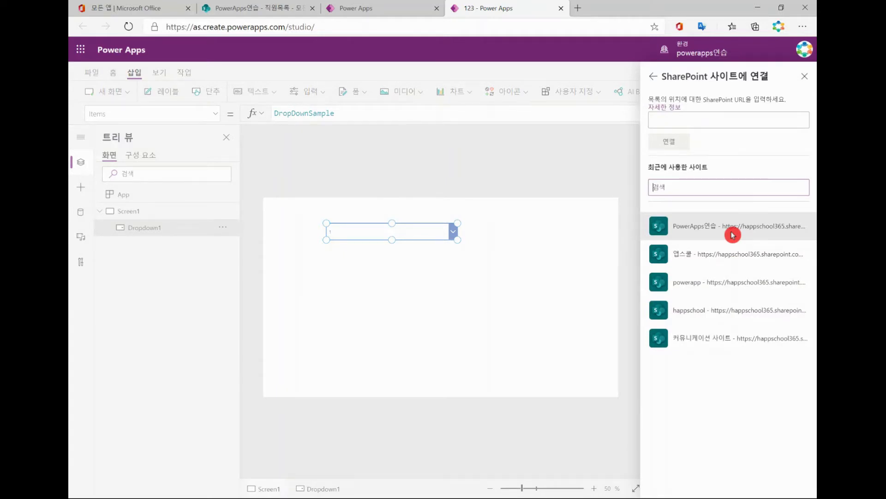
Step: Connect the drop-down's items to the 직원 list from the PowerApps연습 site
{"action": "left_click", "coordinate": [733, 234]}
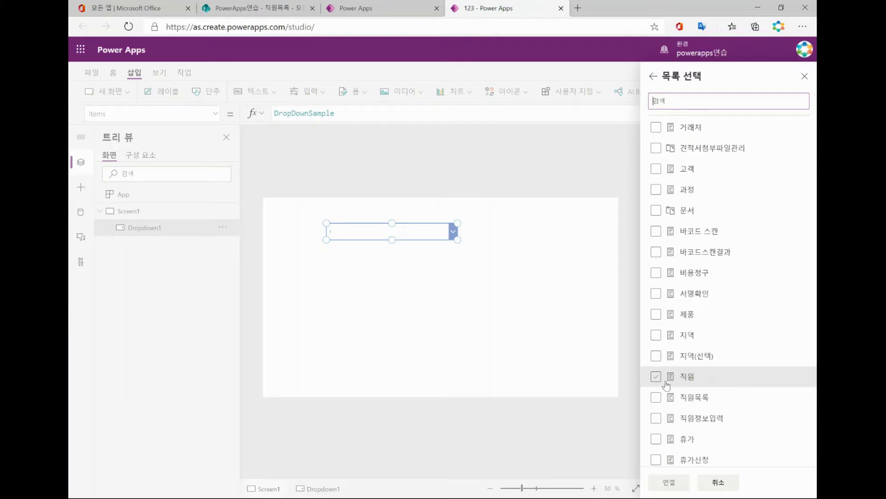
{"action": "left_click", "coordinate": [656, 377]}
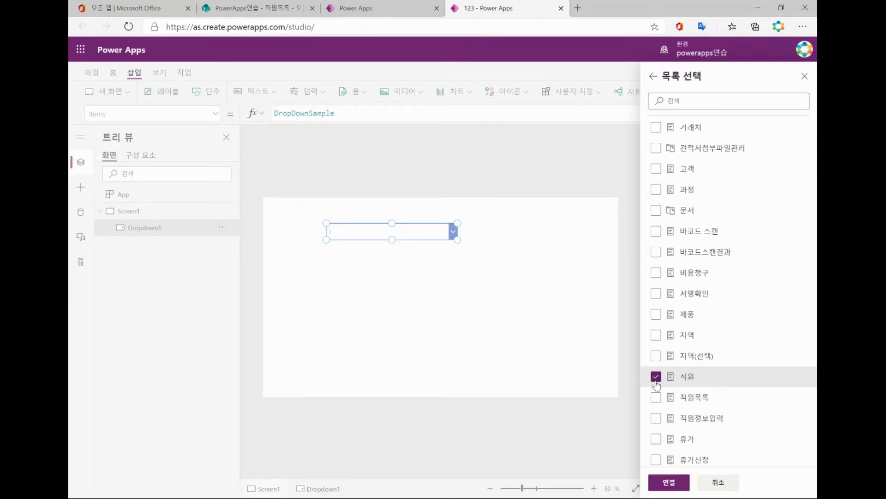
{"action": "left_click", "coordinate": [669, 483]}
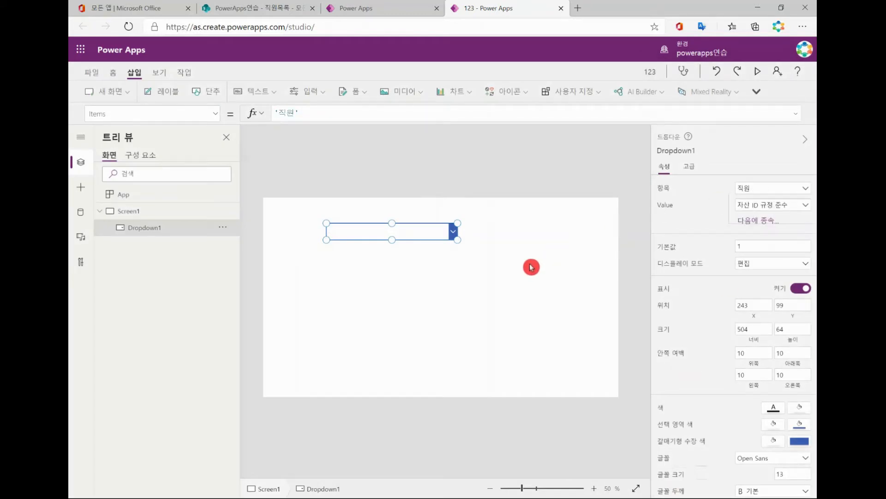
Step: Switch to SharePoint and open the 직원 list to examine its columns
{"action": "left_click", "coordinate": [277, 8]}
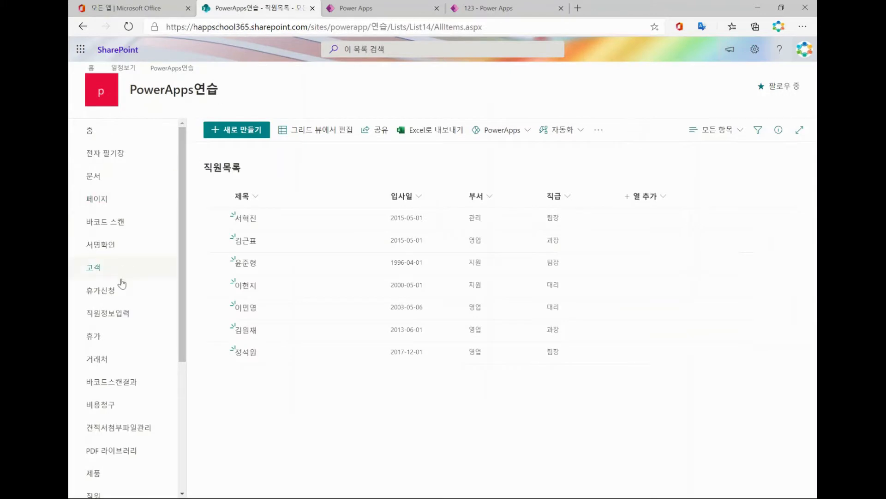
{"action": "scroll", "coordinate": [128, 285], "scroll_direction": "down", "scroll_amount": 5}
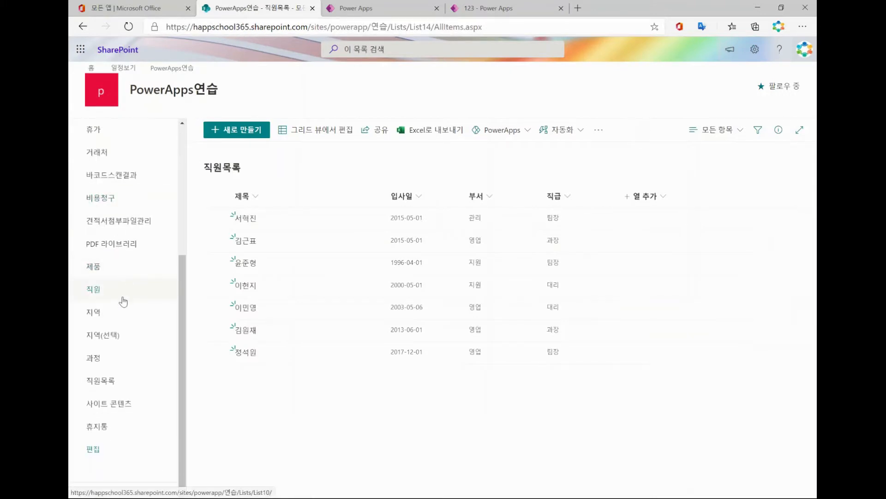
{"action": "left_click", "coordinate": [117, 291]}
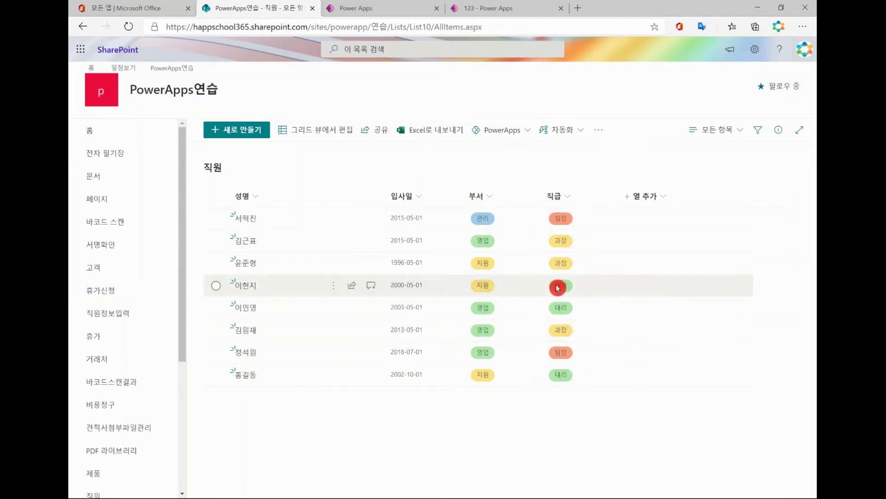
Step: Switch to Power Apps and compare the drop-down's available Value fields with the columns of the SharePoint 직원 list
{"action": "left_click", "coordinate": [513, 10]}
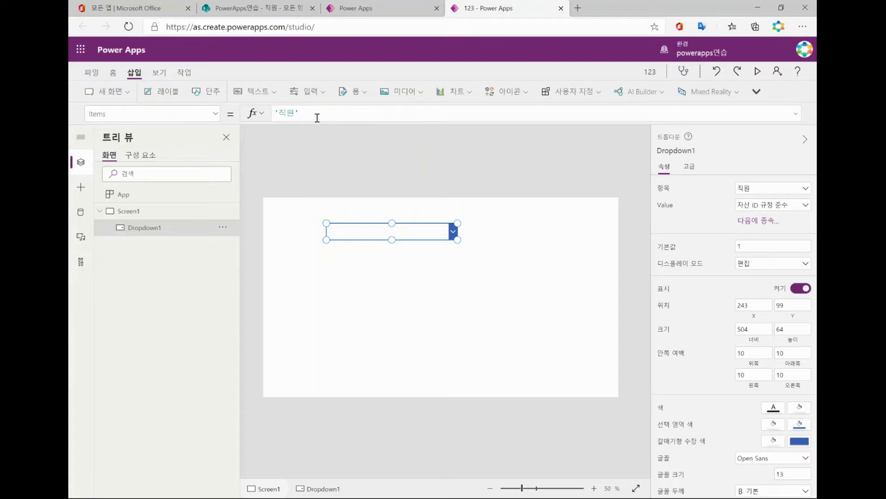
{"action": "left_click", "coordinate": [384, 166]}
{"action": "left_click", "coordinate": [785, 210]}
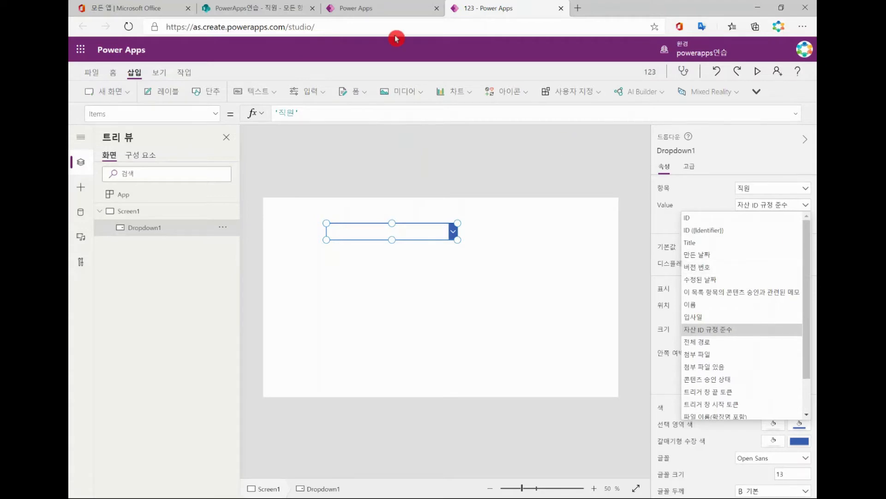
{"action": "left_click", "coordinate": [259, 7]}
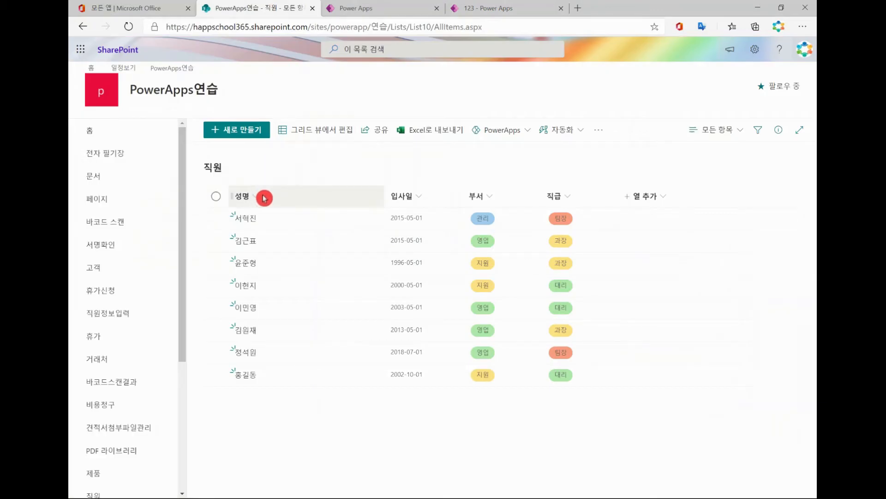
{"action": "left_click", "coordinate": [511, 9]}
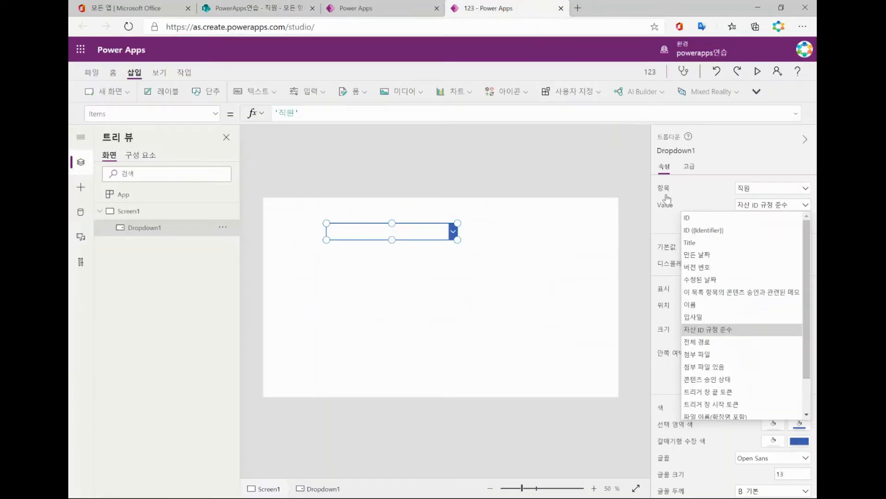
{"action": "left_click", "coordinate": [765, 207]}
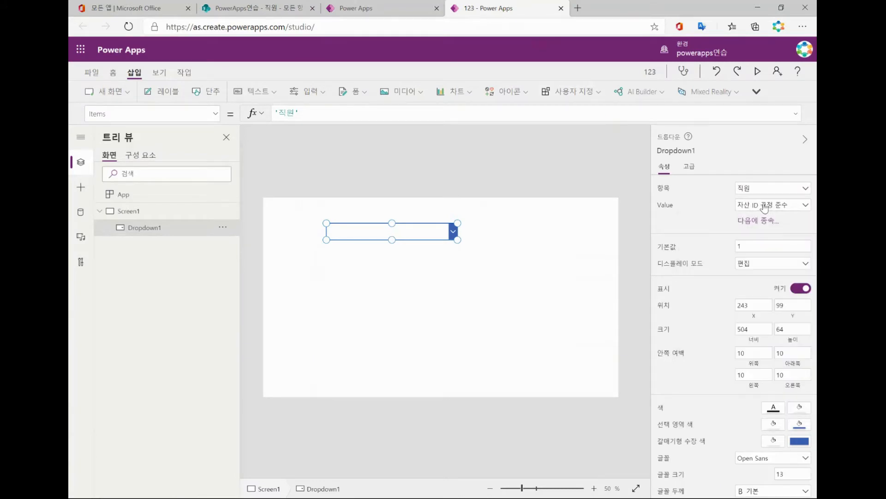
{"action": "left_click", "coordinate": [765, 207]}
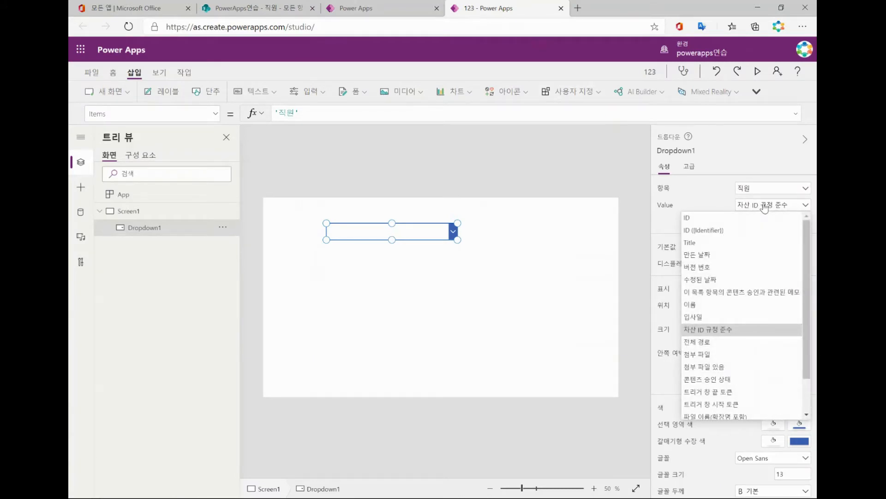
{"action": "left_click", "coordinate": [259, 8]}
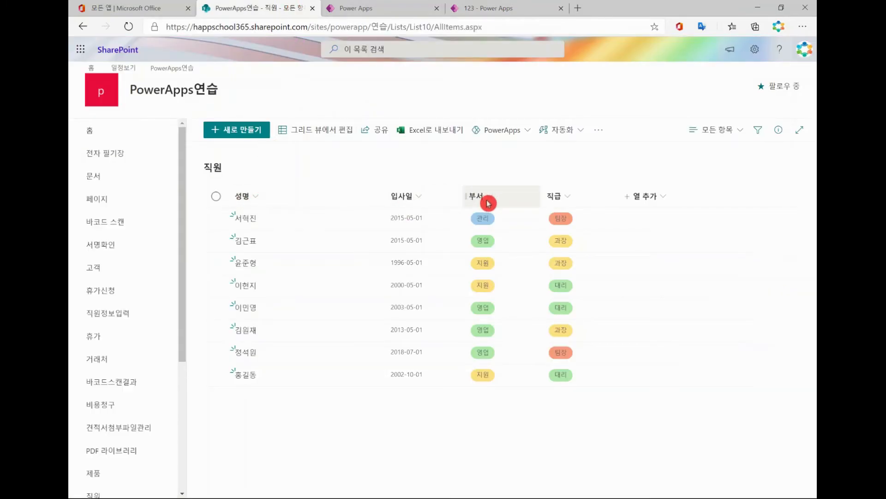
{"action": "left_click", "coordinate": [489, 8]}
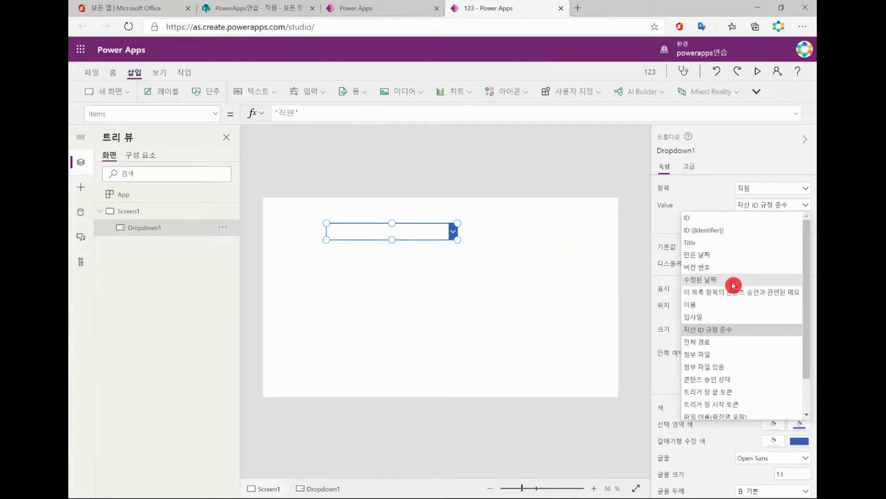
{"action": "left_click", "coordinate": [289, 9]}
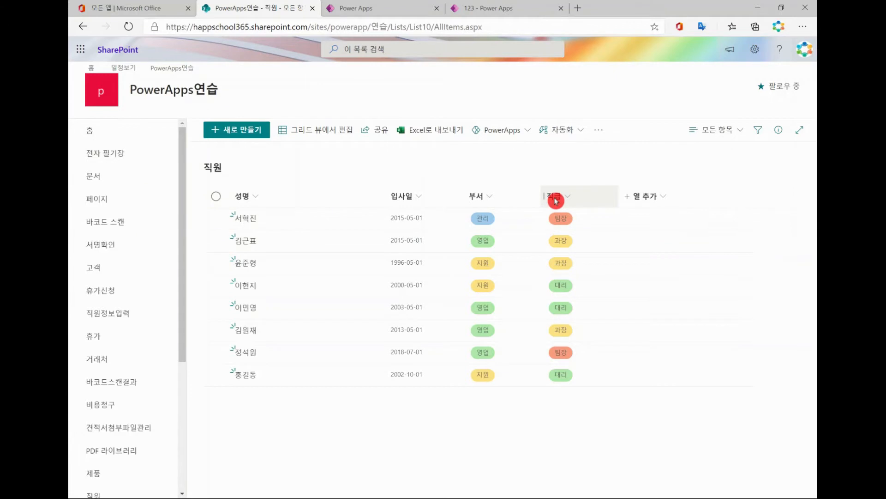
{"action": "left_click", "coordinate": [510, 9]}
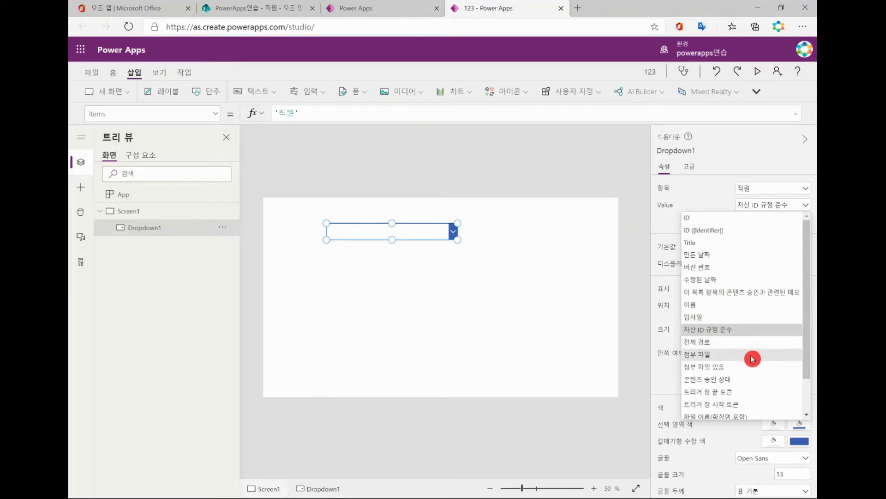
{"action": "scroll", "coordinate": [756, 356], "scroll_direction": "down", "scroll_amount": 1}
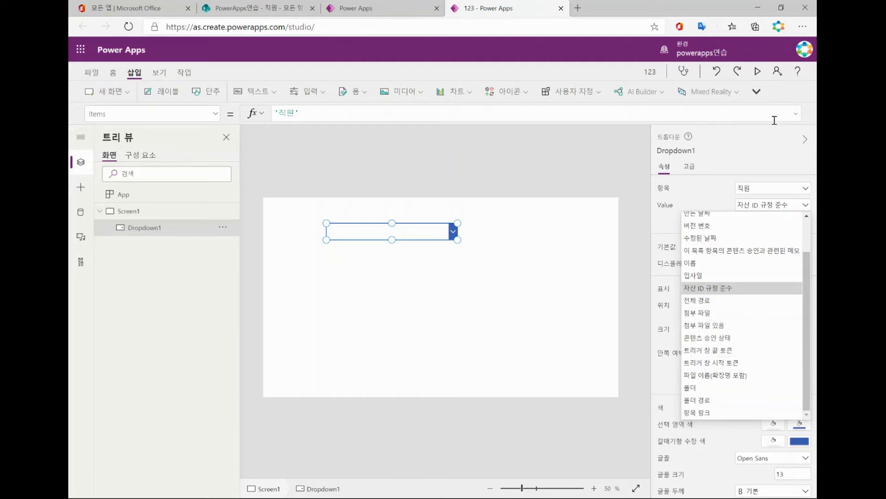
Step: Switch to SharePoint and open the 직원 list's show/hide column settings to examine its displayed and hidden columns
{"action": "left_click", "coordinate": [274, 8]}
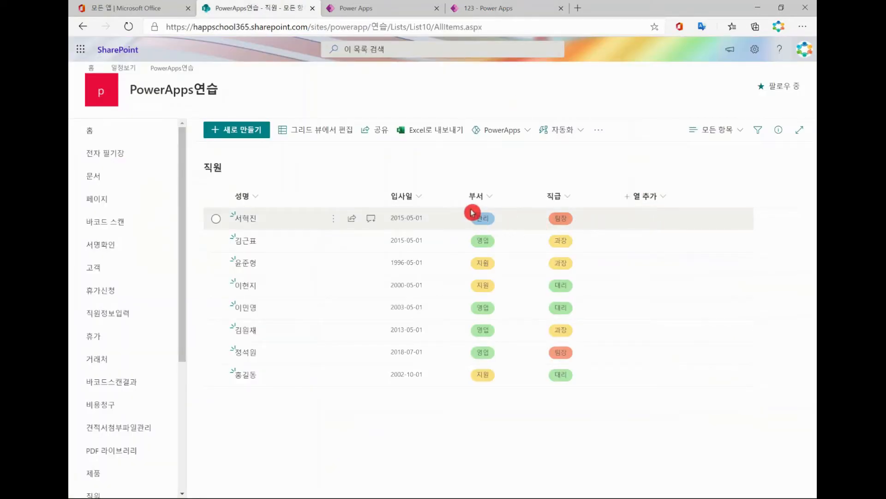
{"action": "left_click", "coordinate": [670, 200]}
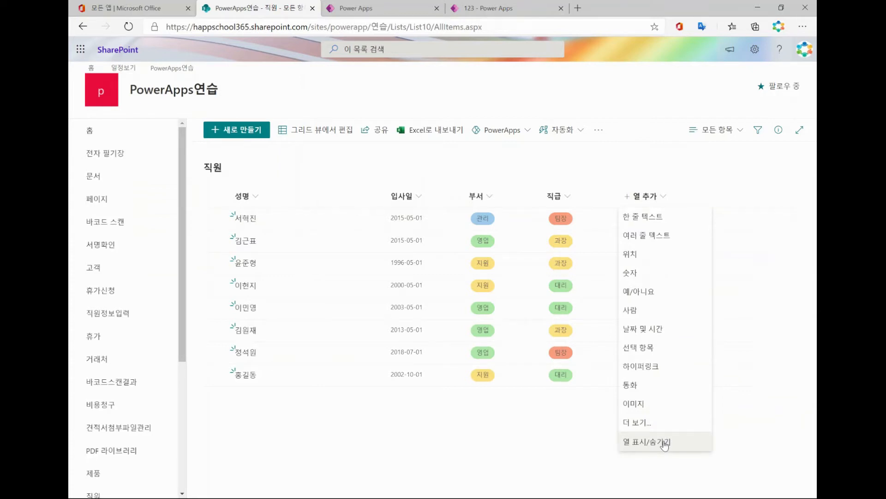
{"action": "left_click", "coordinate": [665, 443]}
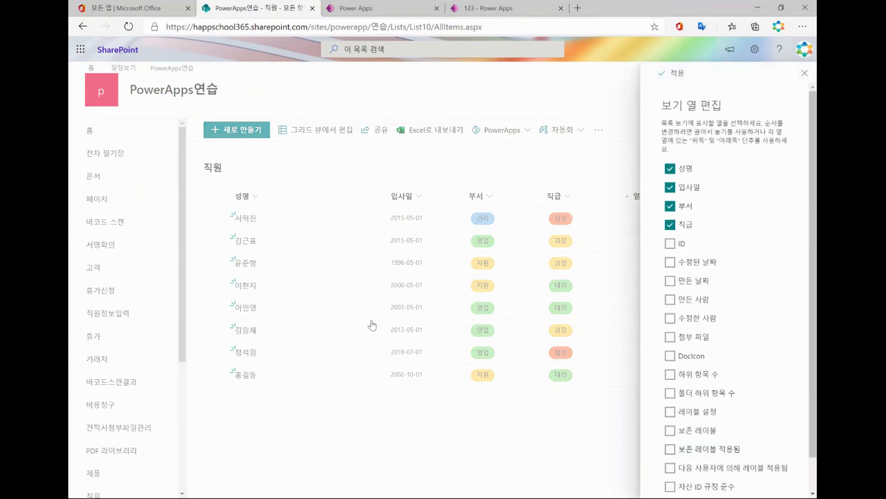
{"action": "left_click_drag", "start_coordinate": [668, 163], "coordinate": [701, 170]}
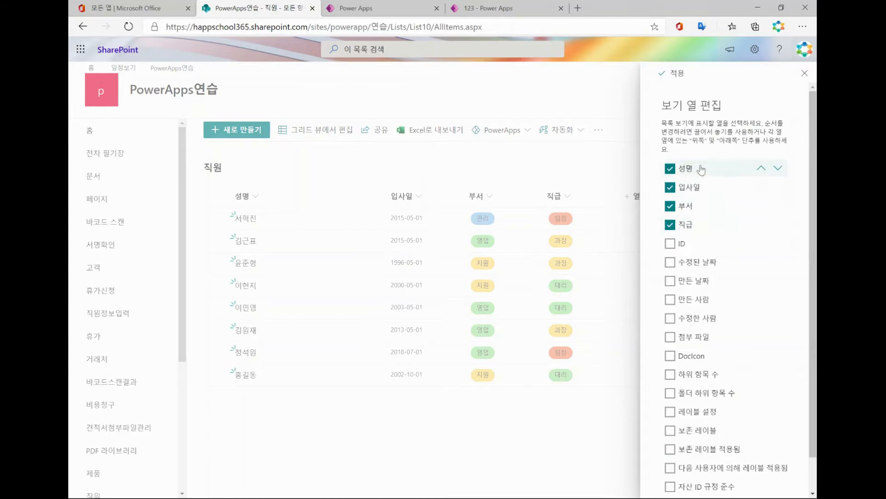
{"action": "scroll", "coordinate": [708, 219], "scroll_direction": "down", "scroll_amount": 2}
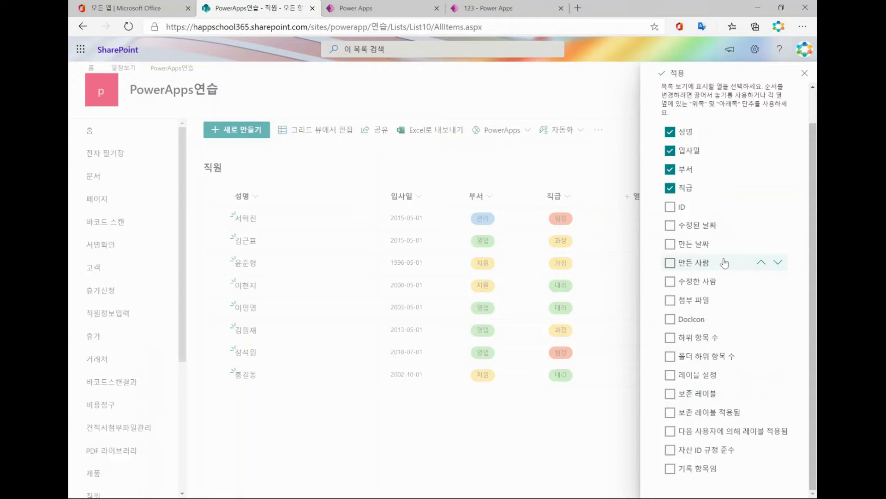
{"action": "left_click", "coordinate": [737, 390]}
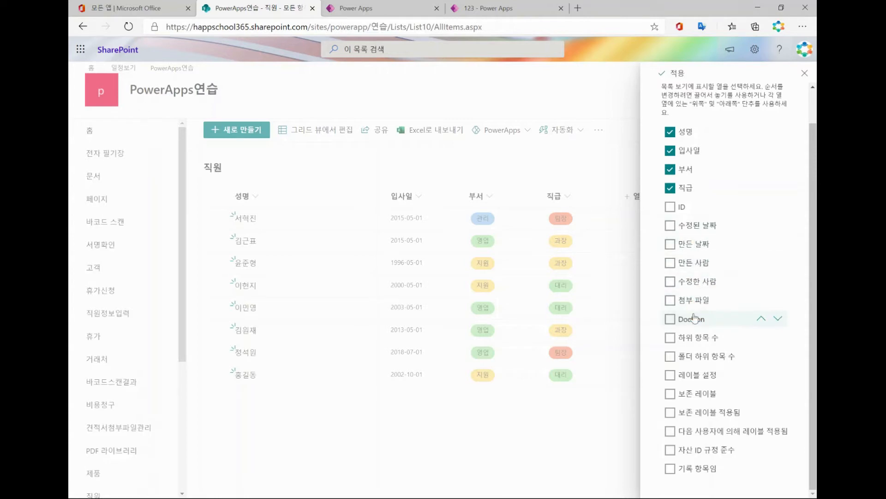
{"action": "left_click_drag", "start_coordinate": [693, 327], "coordinate": [688, 329]}
{"action": "left_click_drag", "start_coordinate": [690, 342], "coordinate": [666, 367]}
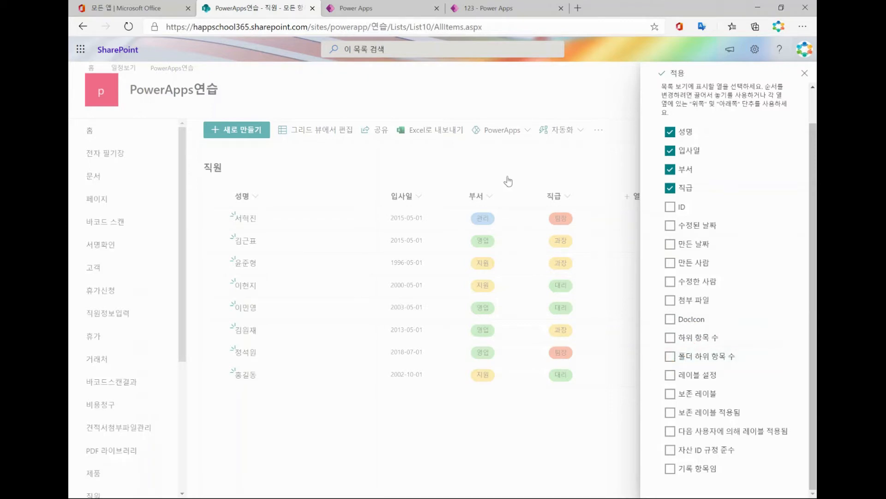
{"action": "left_click", "coordinate": [503, 14]}
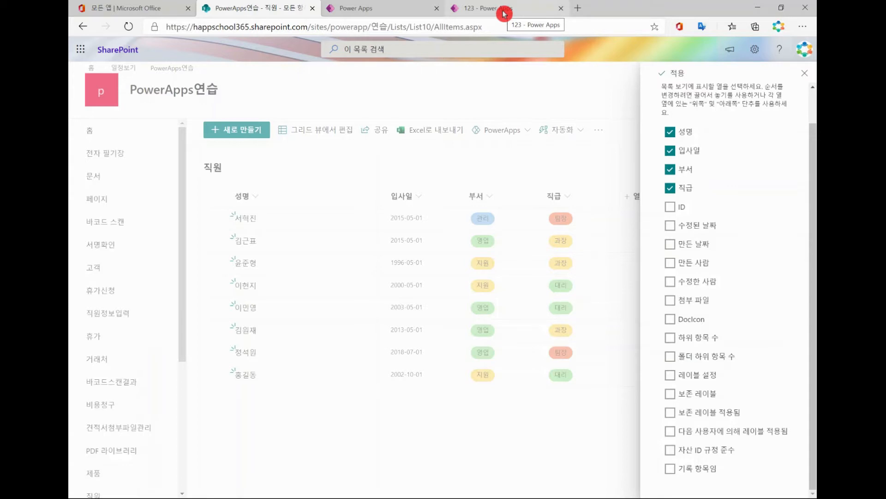
{"action": "left_click_drag", "start_coordinate": [696, 241], "coordinate": [698, 236]}
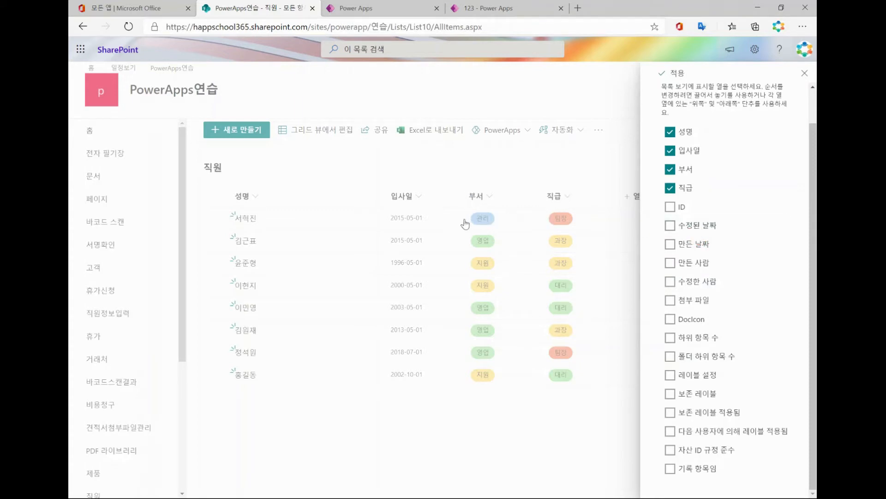
Step: Return to Power Apps and look through the full range of Value fields from ID to 항목 링크
{"action": "left_click", "coordinate": [522, 13]}
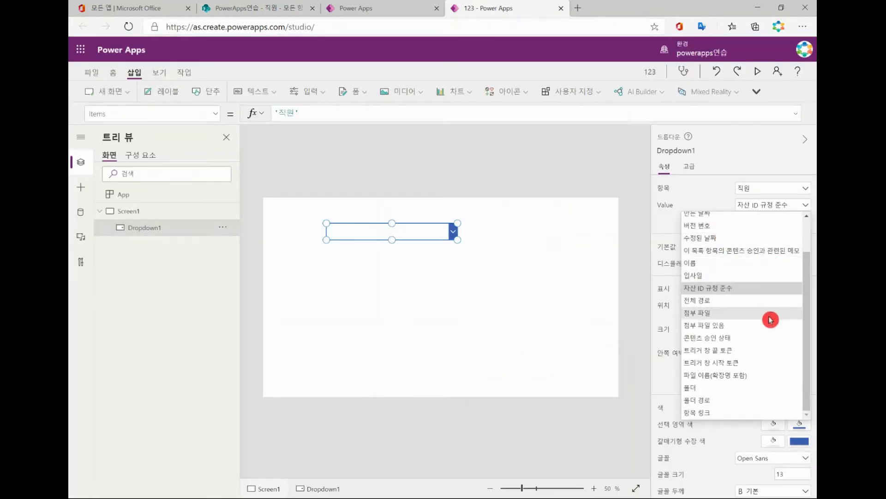
{"action": "scroll", "coordinate": [770, 319], "scroll_direction": "up", "scroll_amount": 1}
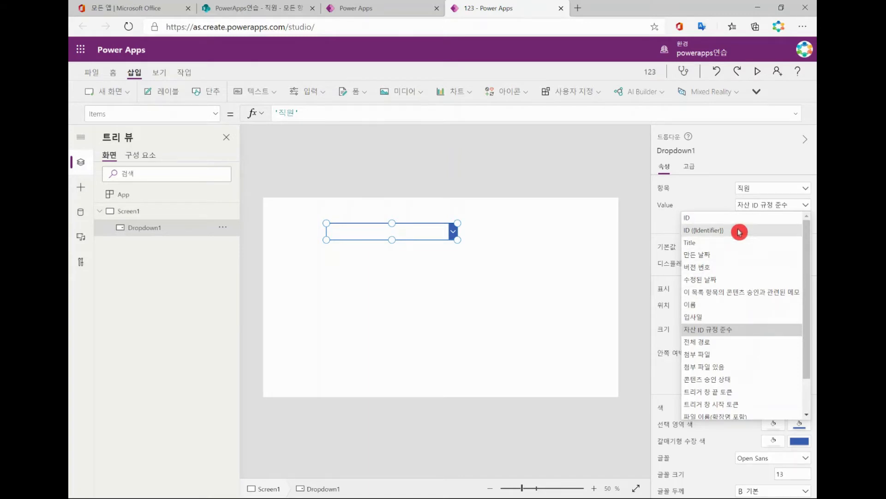
{"action": "scroll", "coordinate": [742, 277], "scroll_direction": "down", "scroll_amount": 1}
{"action": "scroll", "coordinate": [741, 276], "scroll_direction": "down", "scroll_amount": 2}
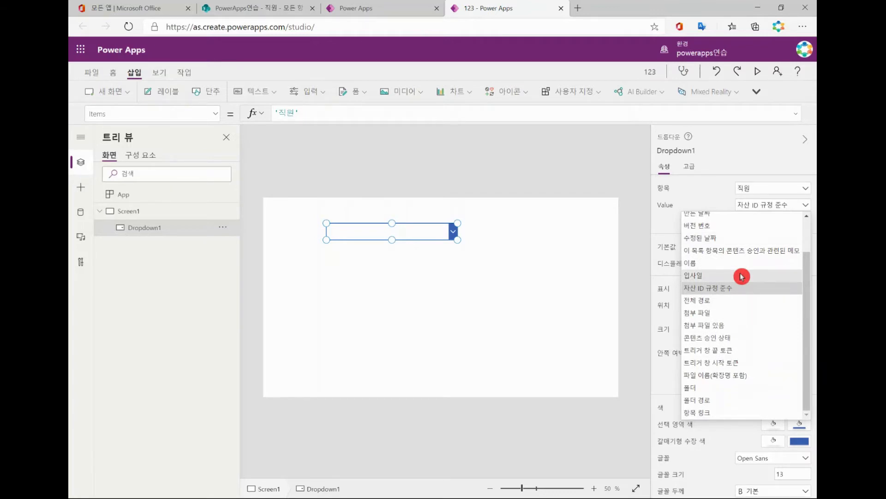
Step: Close the column settings in SharePoint and examine the 부서 and 직급 choices in a new 직원 item form
{"action": "left_click", "coordinate": [281, 8]}
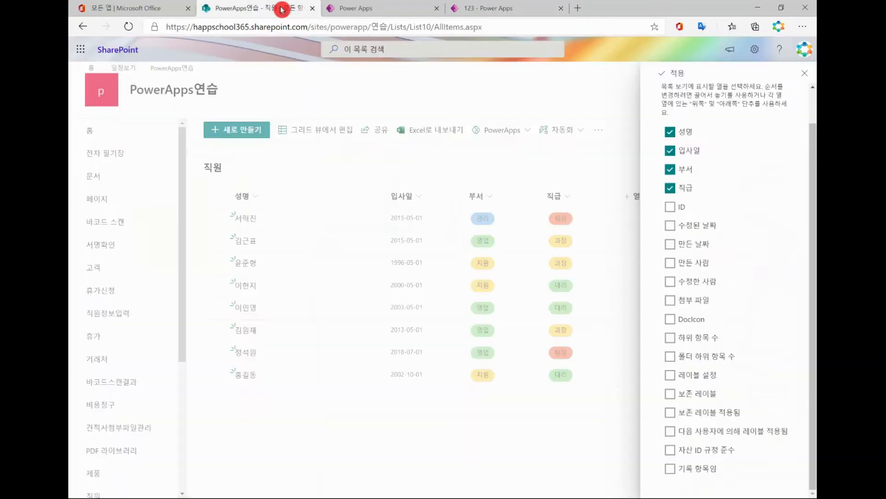
{"action": "left_click", "coordinate": [804, 73]}
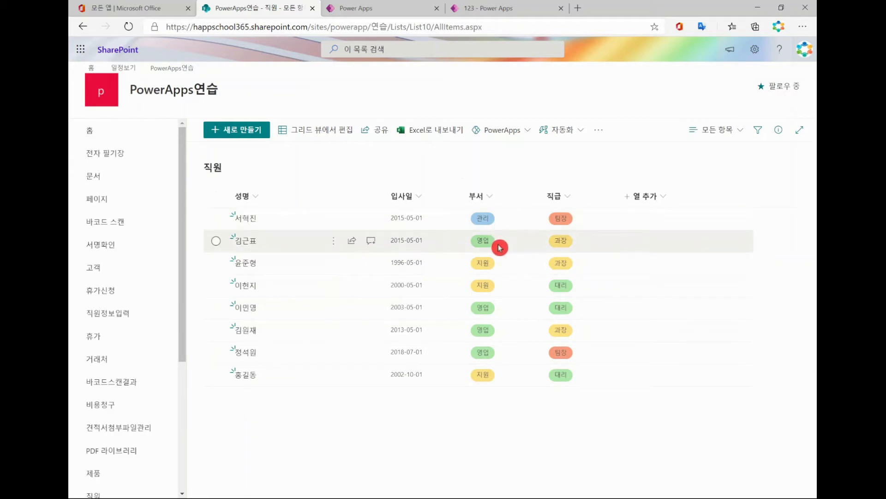
{"action": "left_click", "coordinate": [245, 134]}
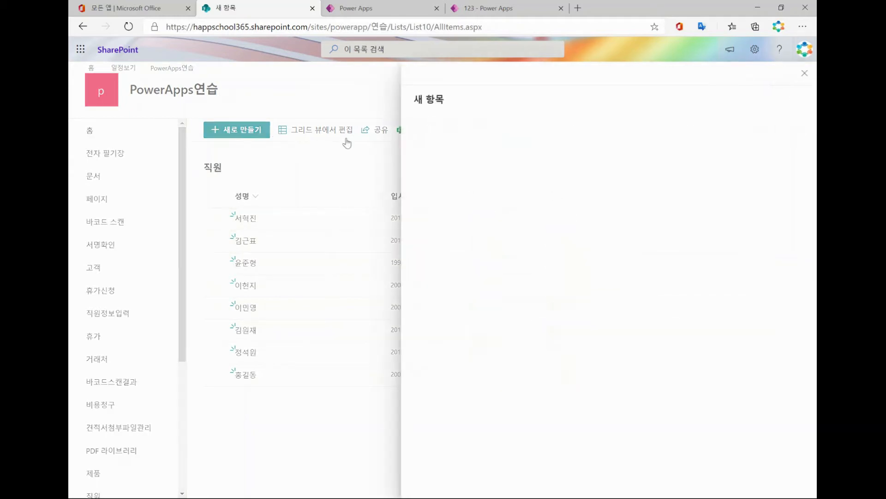
{"action": "left_click", "coordinate": [783, 215]}
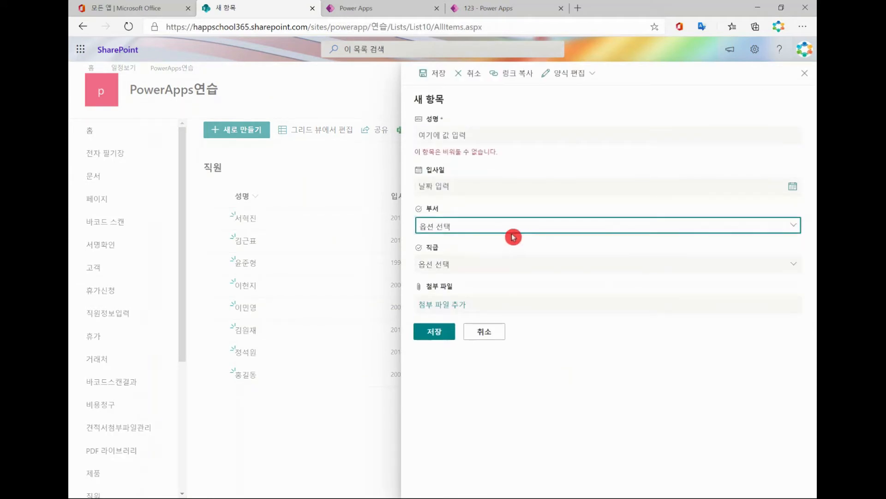
{"action": "left_click", "coordinate": [792, 224]}
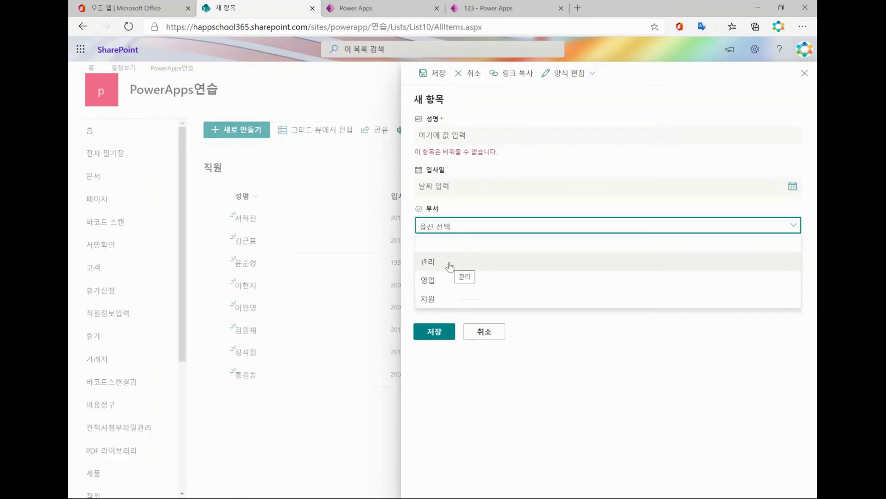
{"action": "left_click", "coordinate": [601, 380]}
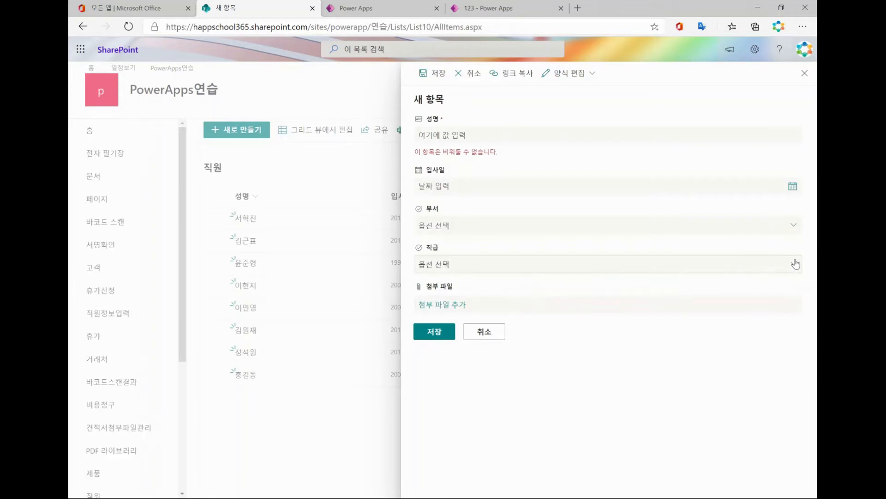
{"action": "left_click", "coordinate": [796, 264]}
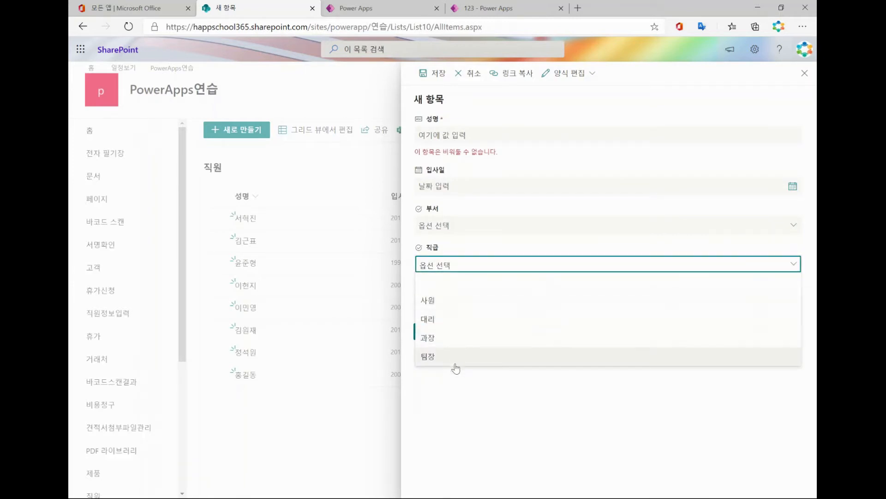
Step: Switch to Power Apps, set the drop-down's Value field to 이름, and preview the app to check its choices
{"action": "left_click", "coordinate": [484, 10]}
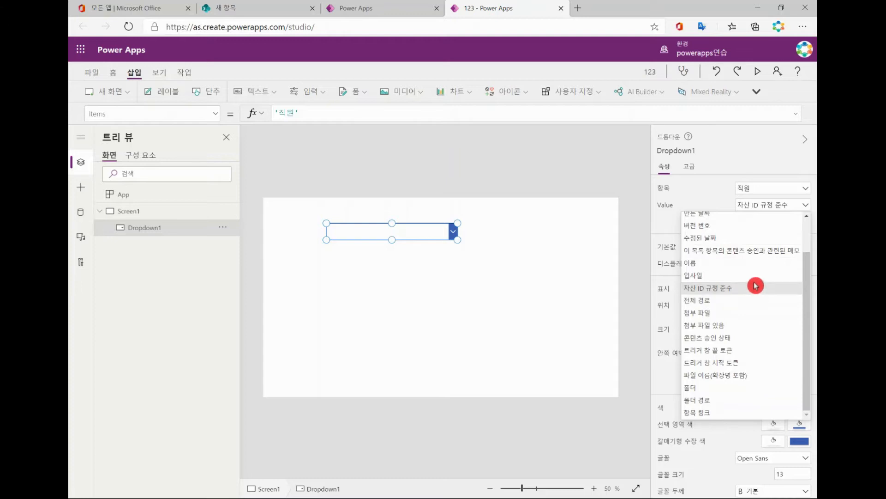
{"action": "left_click", "coordinate": [738, 265]}
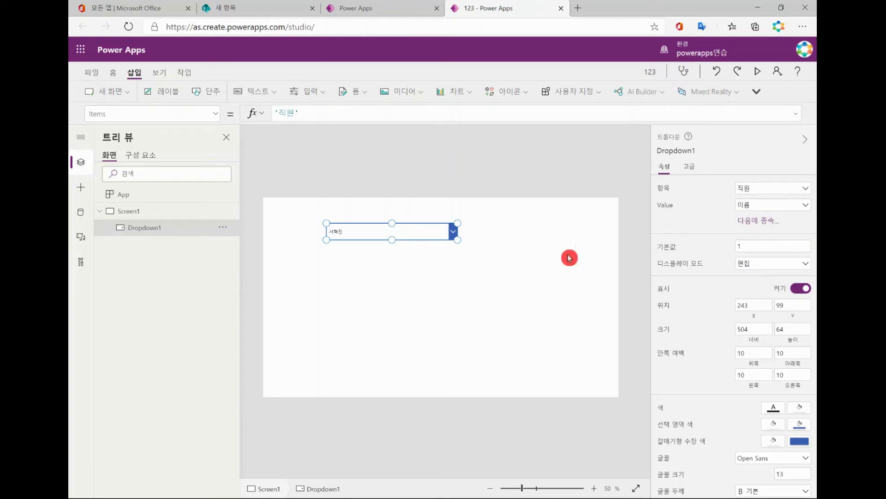
{"action": "left_click", "coordinate": [754, 74]}
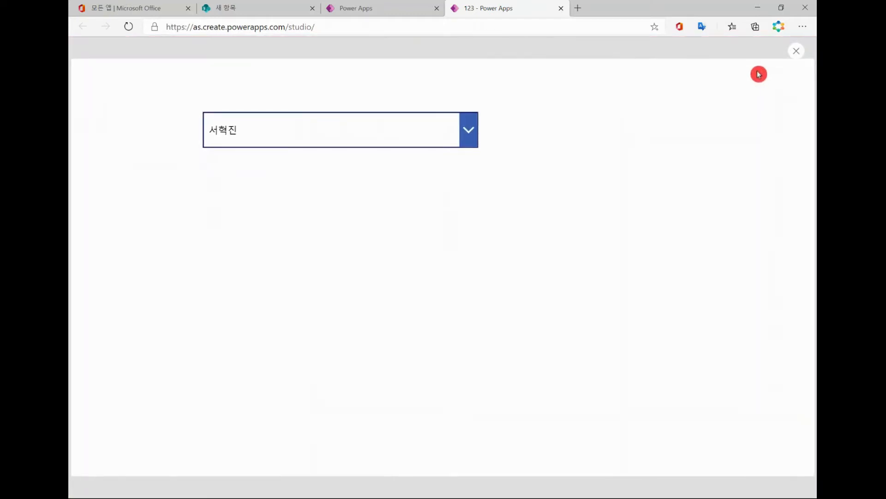
{"action": "left_click", "coordinate": [472, 132]}
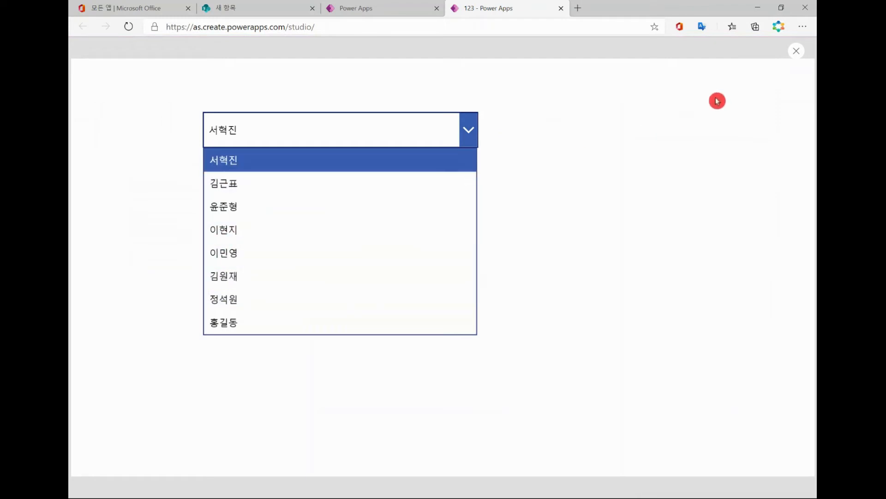
{"action": "left_click", "coordinate": [797, 52]}
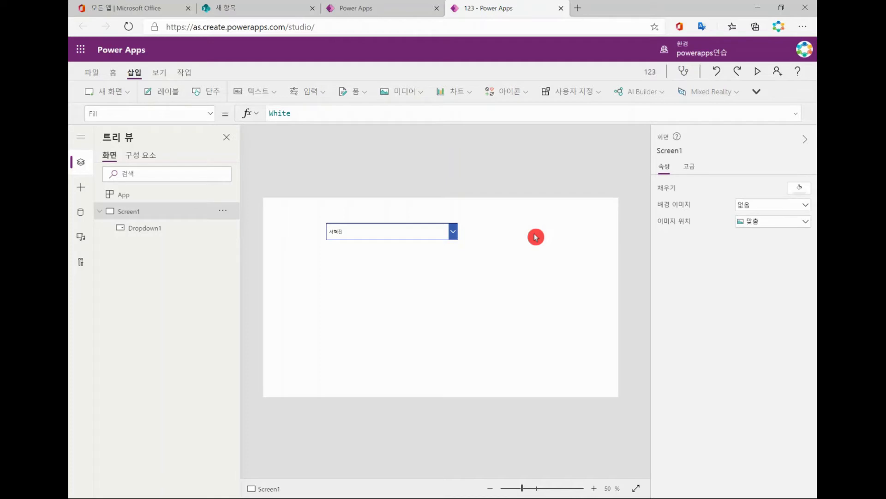
Step: Switch to SharePoint, close the new item form of the 직원 list, and return to Power Apps
{"action": "left_click", "coordinate": [413, 232]}
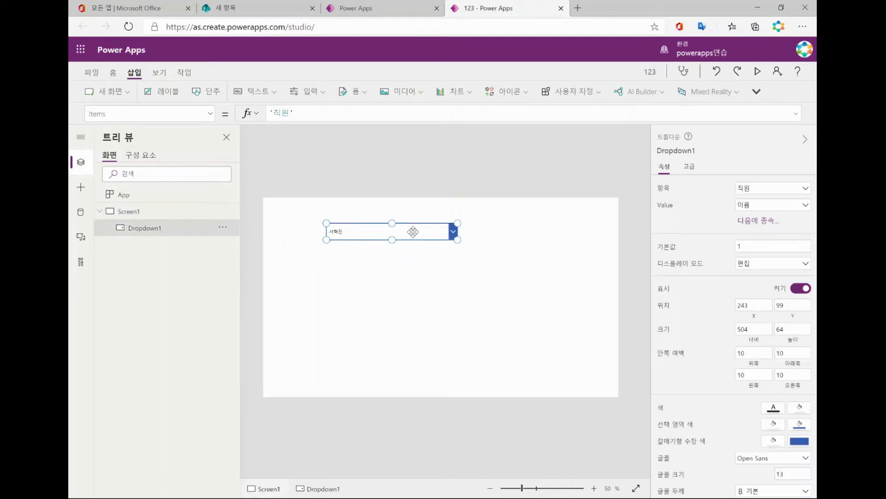
{"action": "left_click", "coordinate": [425, 247]}
{"action": "left_click", "coordinate": [287, 9]}
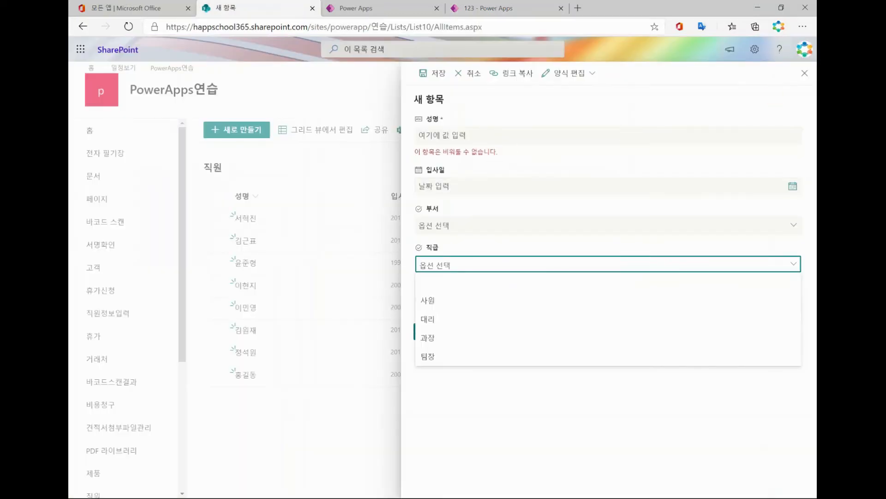
{"action": "left_click", "coordinate": [805, 73]}
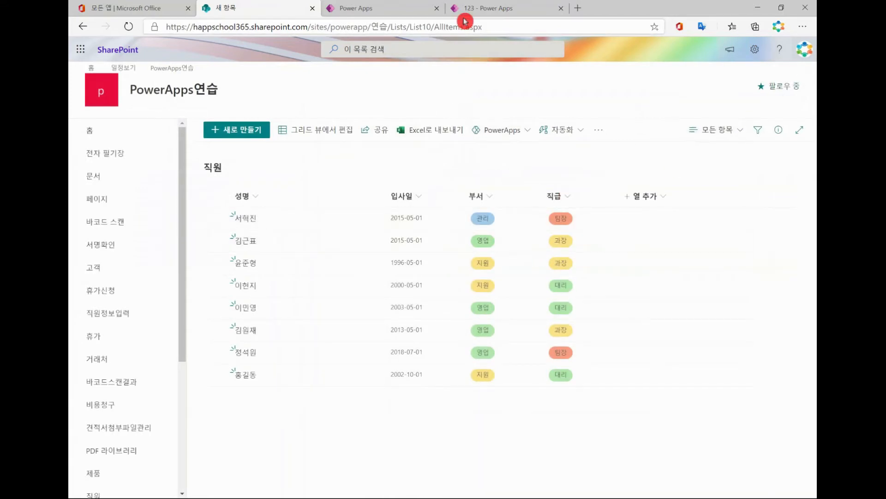
{"action": "left_click", "coordinate": [491, 9]}
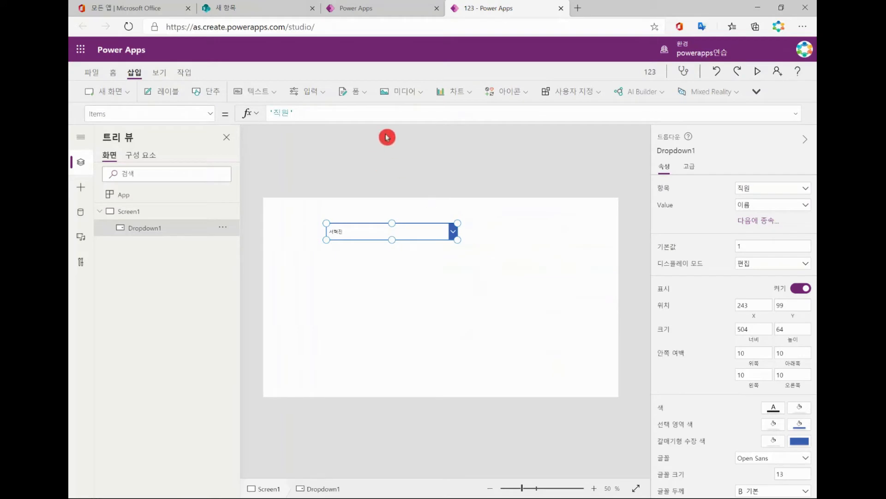
Step: Insert a combo box with 직원 as its data source, placed below the drop-down and enlarged to about 484 by 74
{"action": "left_click", "coordinate": [322, 93]}
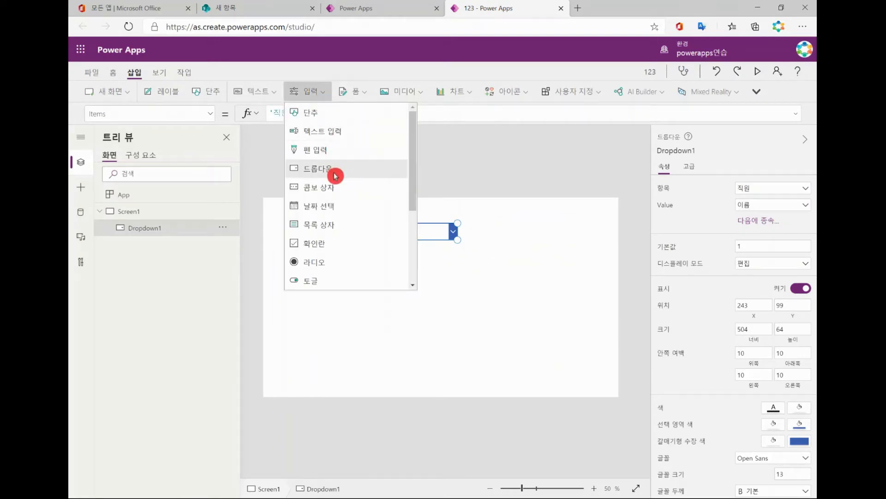
{"action": "left_click", "coordinate": [335, 187]}
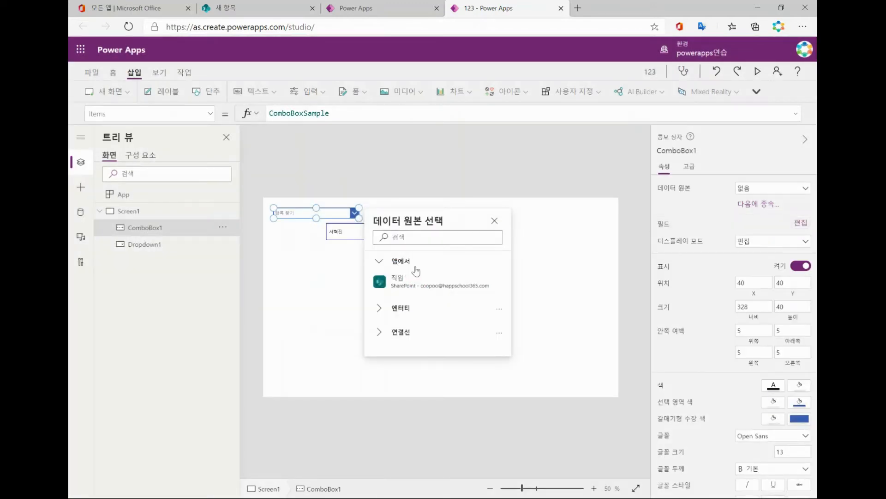
{"action": "left_click", "coordinate": [431, 284]}
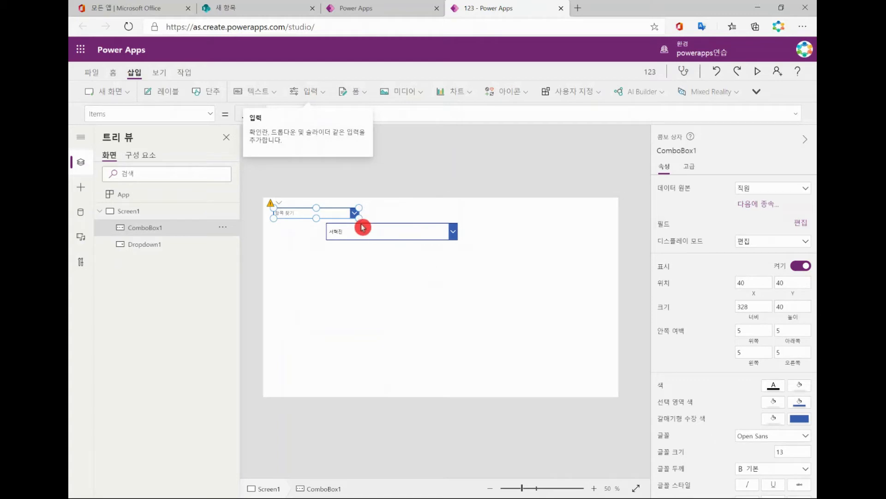
{"action": "left_click_drag", "start_coordinate": [327, 215], "coordinate": [422, 291]}
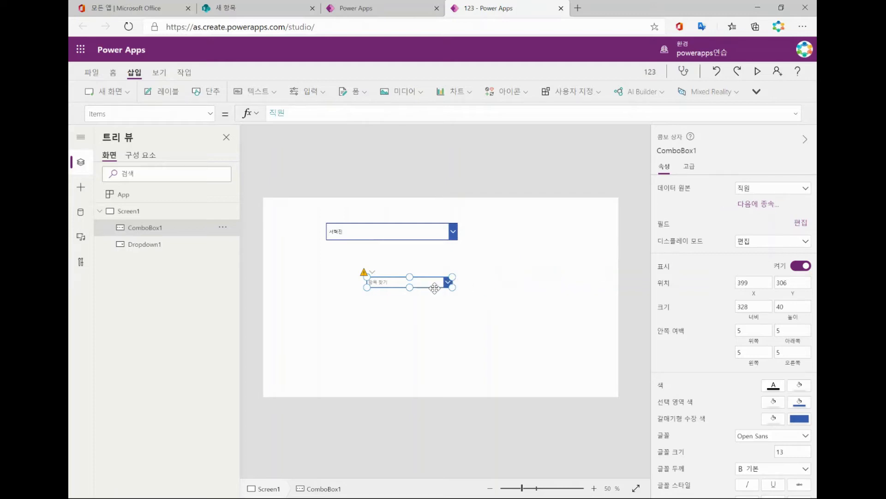
{"action": "left_click_drag", "start_coordinate": [368, 289], "coordinate": [324, 298]}
{"action": "left_click", "coordinate": [433, 228]}
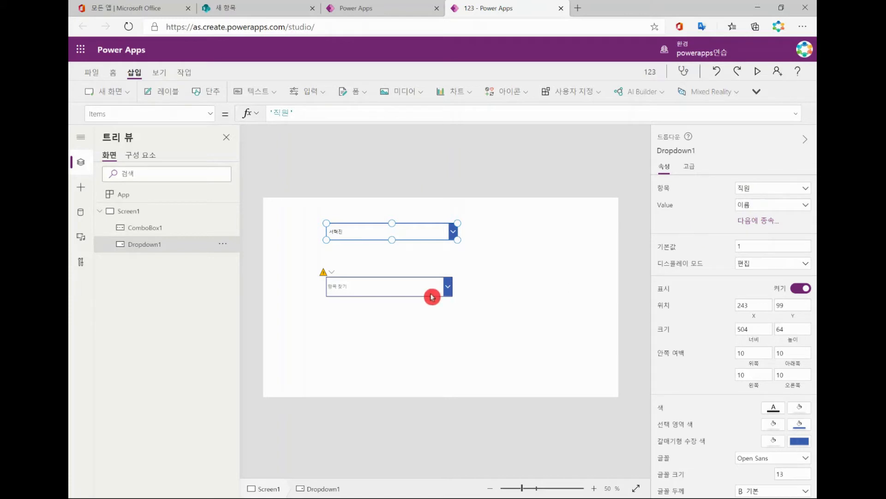
{"action": "left_click", "coordinate": [416, 286]}
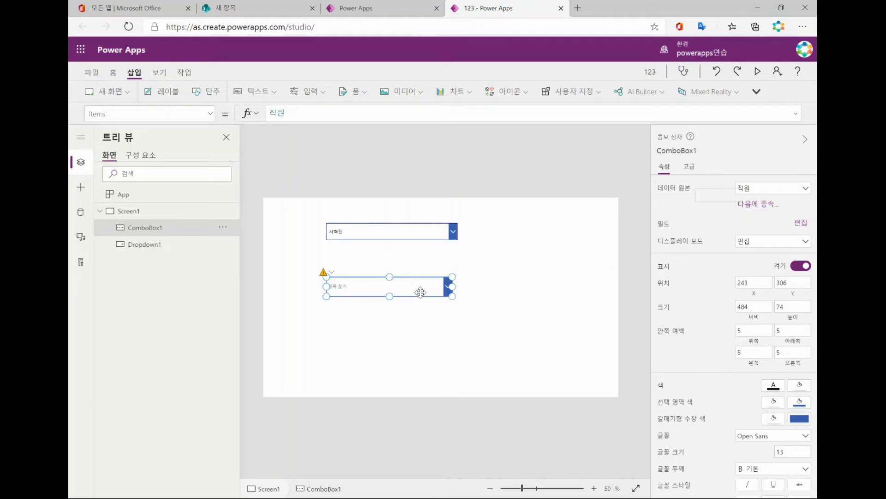
Step: Preview the app to check the combo box's choices, and delete the combo box
{"action": "left_click", "coordinate": [758, 72]}
{"action": "left_click", "coordinate": [464, 241]}
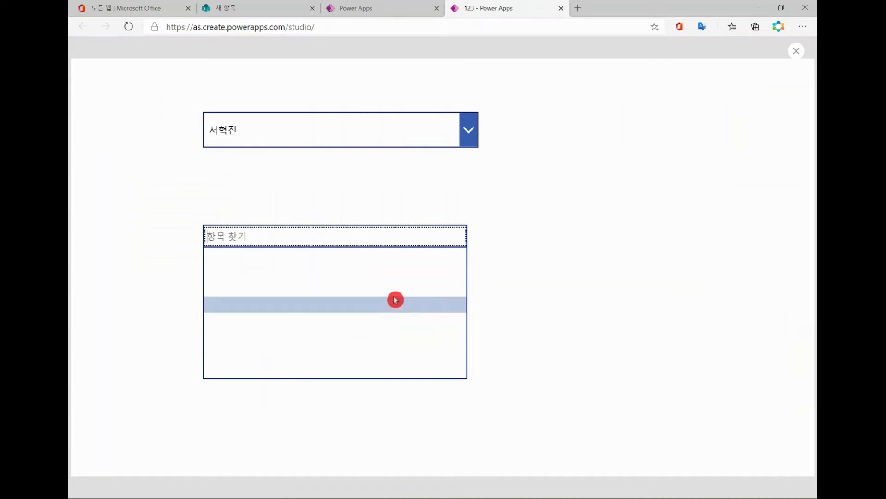
{"action": "left_click", "coordinate": [796, 52]}
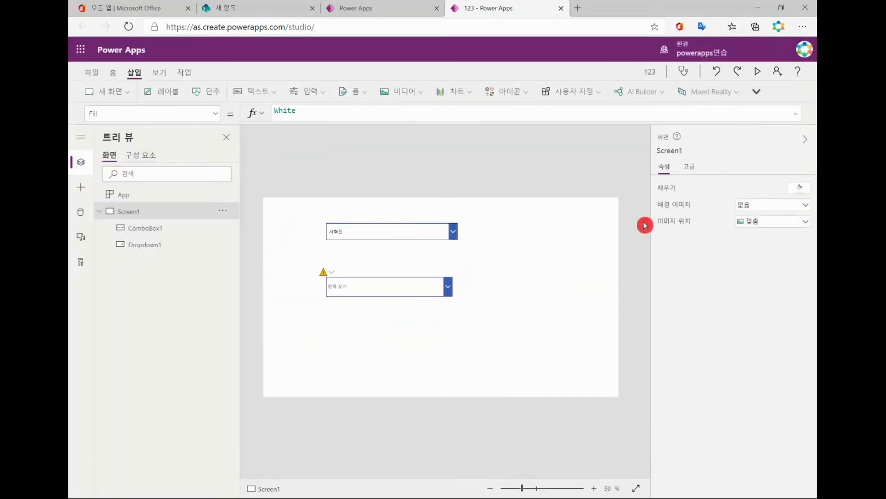
{"action": "left_click", "coordinate": [422, 289]}
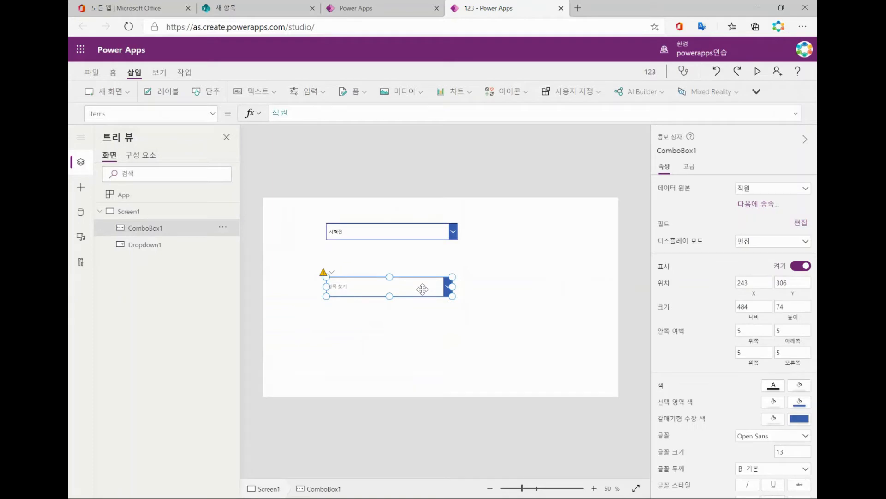
{"action": "key", "text": "Delete"}
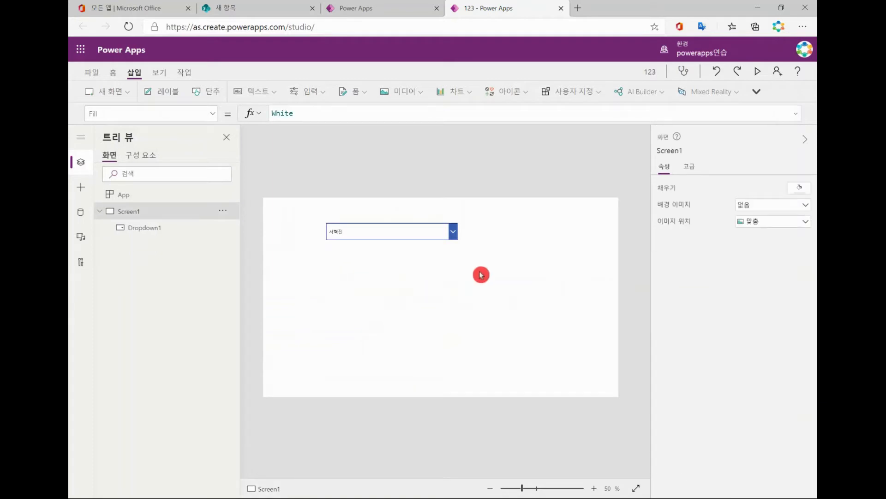
Step: Examine the columns and values of the 직원 table in the preview of the drop-down's Items formula
{"action": "left_click", "coordinate": [422, 233]}
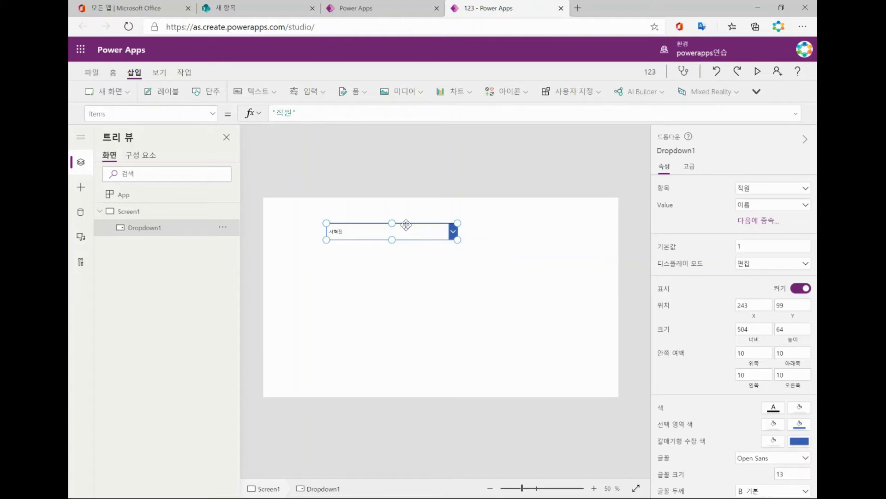
{"action": "left_click", "coordinate": [408, 218]}
{"action": "left_click", "coordinate": [307, 113]}
{"action": "left_click", "coordinate": [284, 131]}
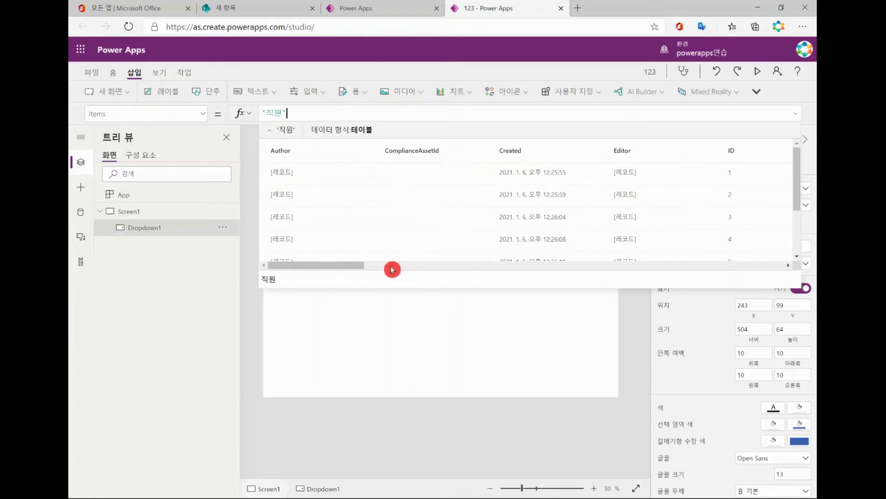
{"action": "left_click_drag", "start_coordinate": [356, 265], "coordinate": [440, 264]}
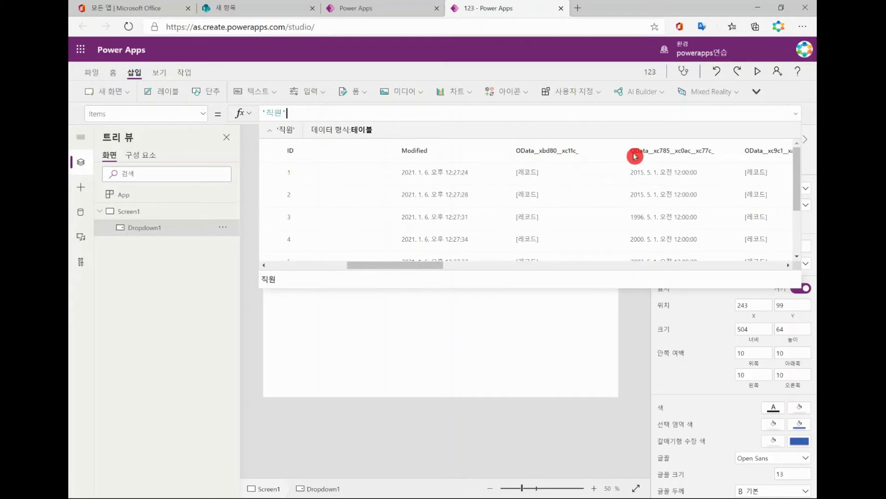
{"action": "left_click_drag", "start_coordinate": [439, 264], "coordinate": [530, 259]}
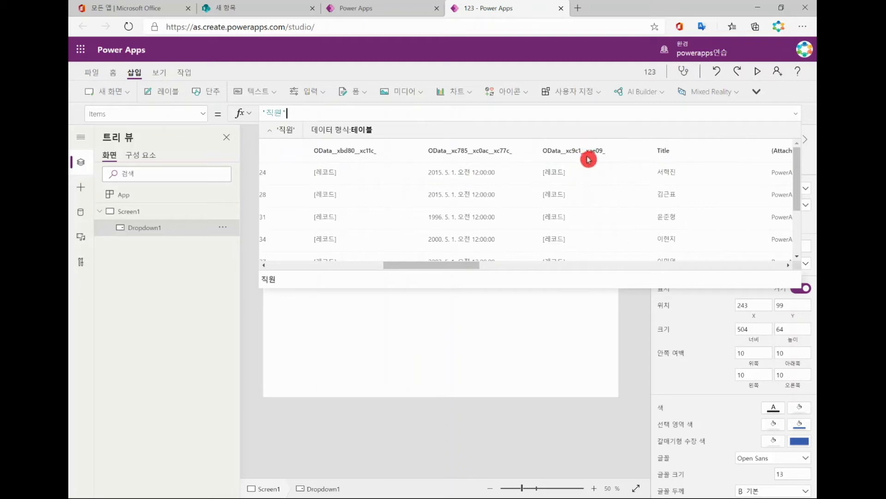
{"action": "left_click_drag", "start_coordinate": [475, 265], "coordinate": [541, 267]}
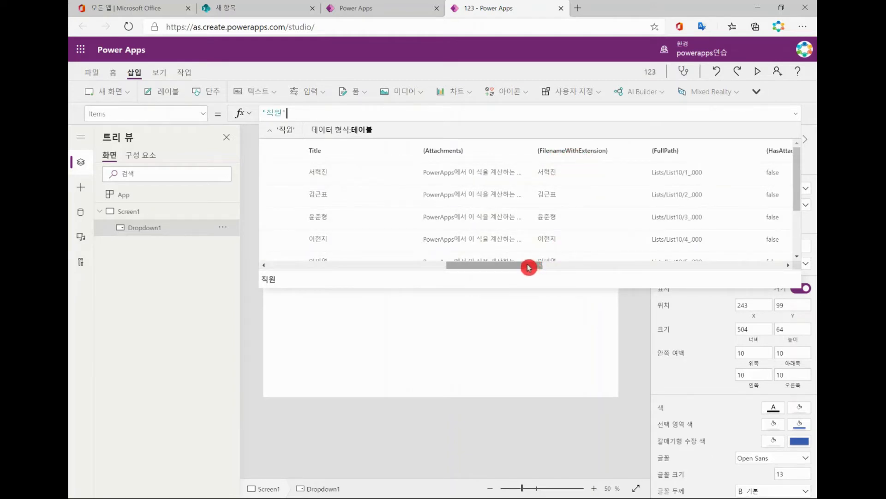
{"action": "left_click_drag", "start_coordinate": [528, 267], "coordinate": [560, 267]}
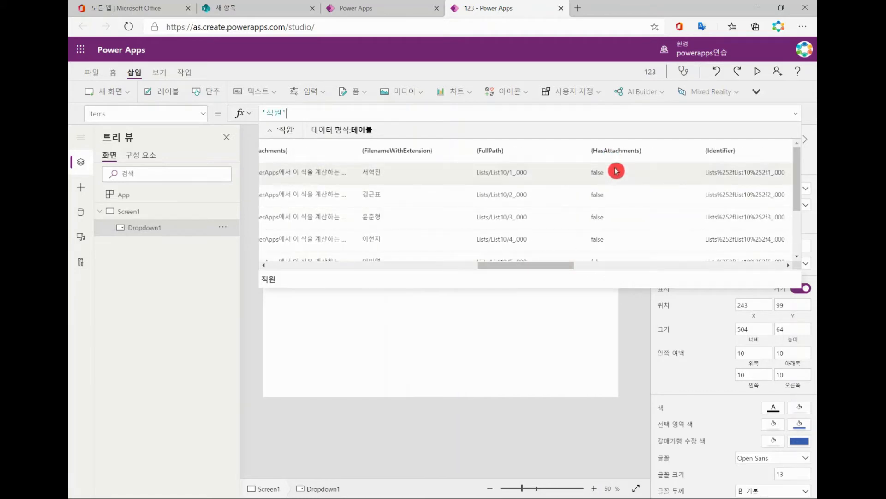
{"action": "left_click_drag", "start_coordinate": [568, 267], "coordinate": [490, 258]}
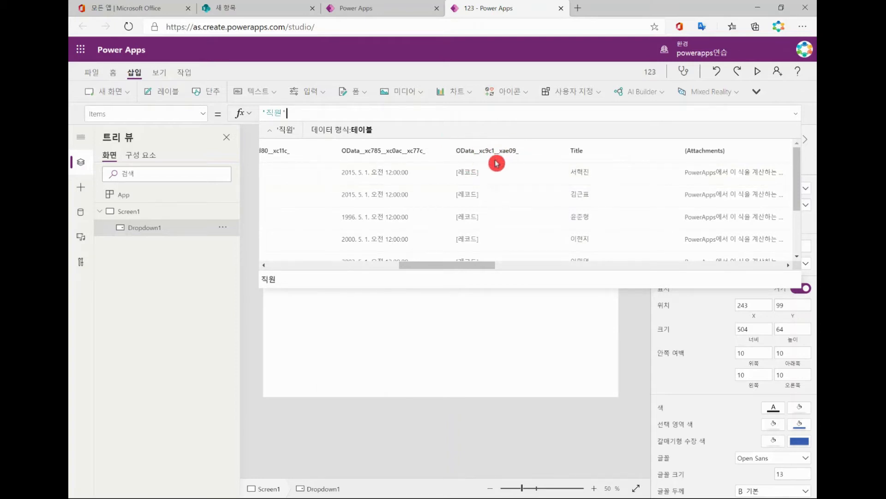
{"action": "left_click_drag", "start_coordinate": [485, 266], "coordinate": [376, 261]}
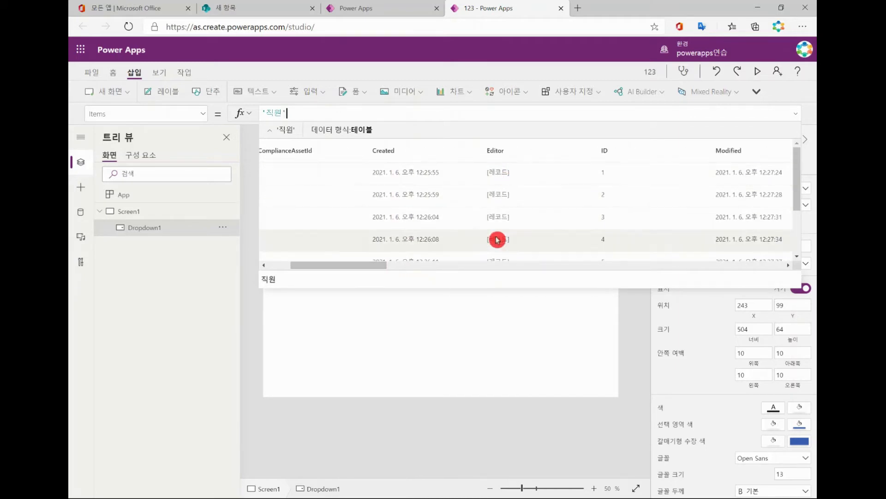
{"action": "left_click", "coordinate": [519, 305]}
Step: Compare the drop-down's available Value fields with the columns in the 직원 formula preview
{"action": "left_click", "coordinate": [452, 218]}
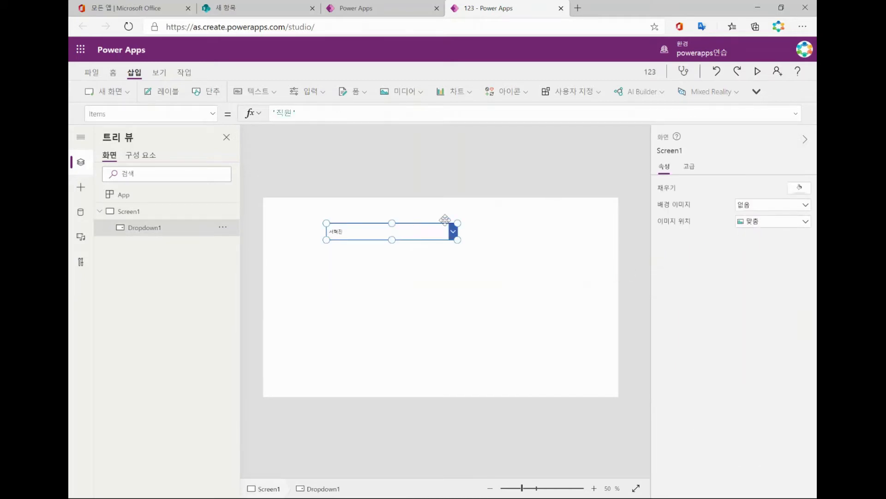
{"action": "left_click", "coordinate": [805, 206]}
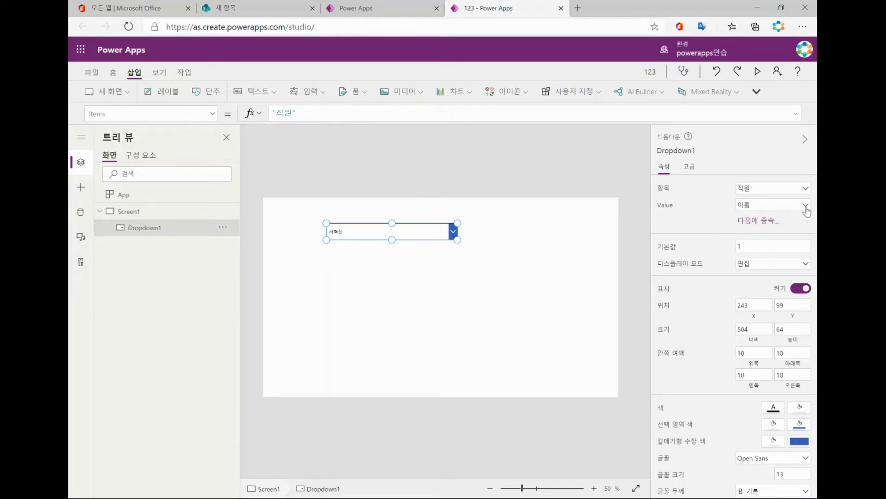
{"action": "left_click_drag", "start_coordinate": [810, 227], "coordinate": [812, 287]}
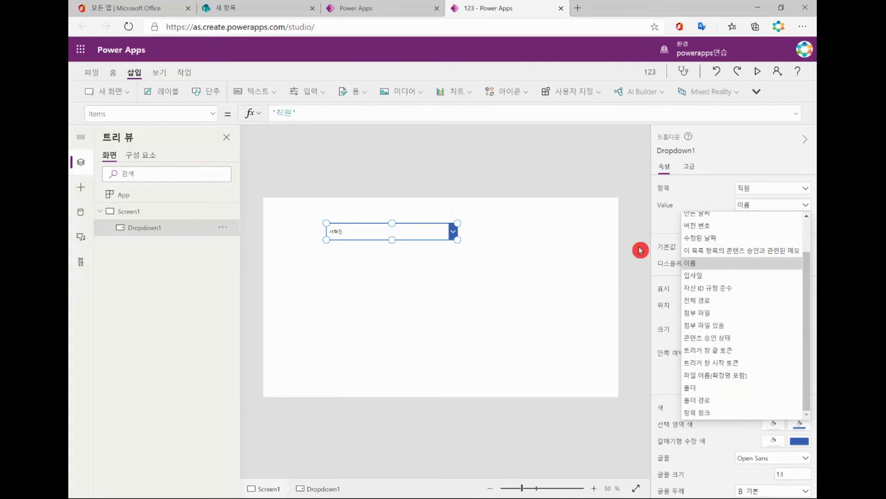
{"action": "left_click", "coordinate": [293, 117]}
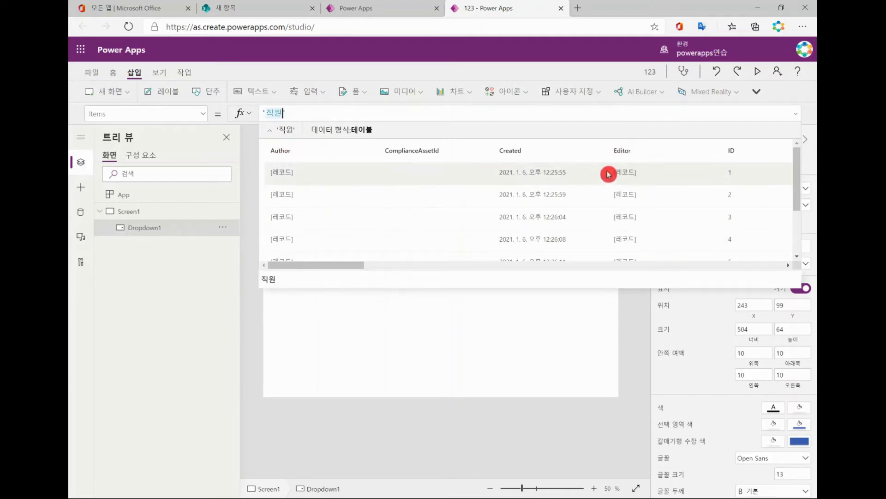
{"action": "left_click", "coordinate": [592, 323]}
{"action": "left_click", "coordinate": [433, 233]}
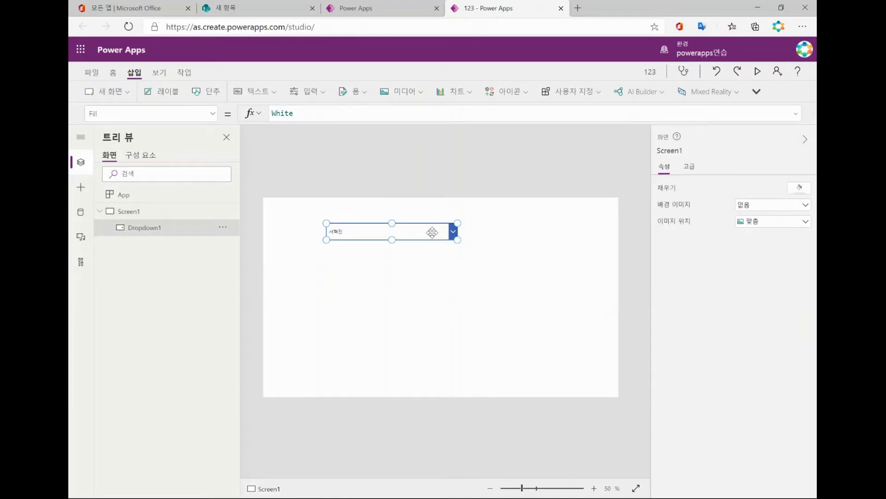
{"action": "left_click", "coordinate": [804, 208]}
{"action": "mouse_move", "coordinate": [807, 251]}
{"action": "left_mouse_down"}
{"action": "mouse_move", "coordinate": [805, 297]}
{"action": "mouse_move", "coordinate": [803, 243]}
{"action": "left_mouse_up"}
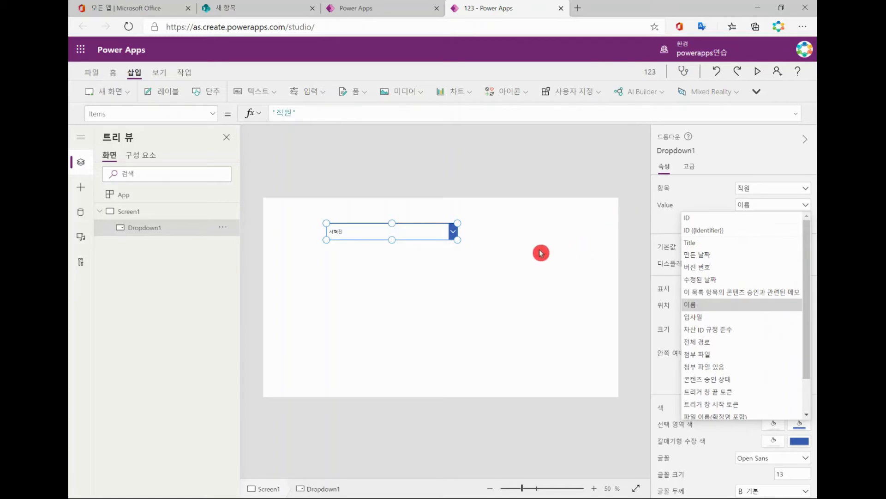
{"action": "left_click", "coordinate": [429, 228]}
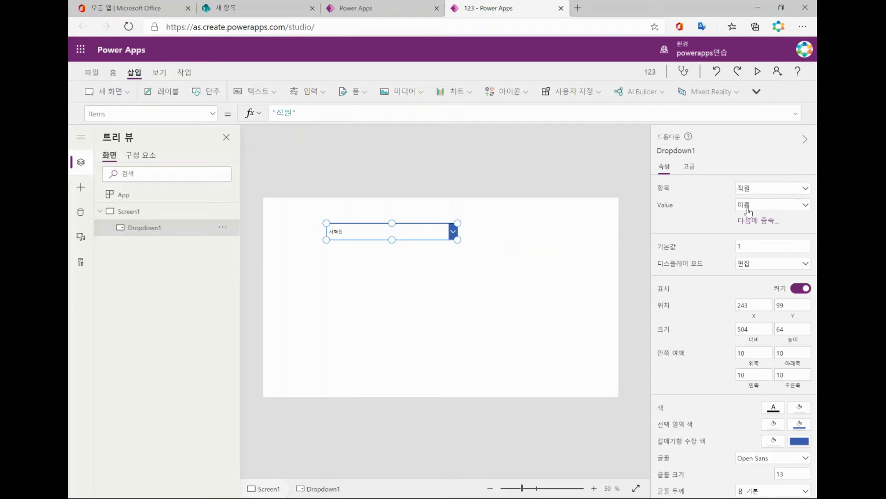
Step: Change the drop-down's Items formula to '직원'.부서 and examine its data type
{"action": "left_click", "coordinate": [328, 114]}
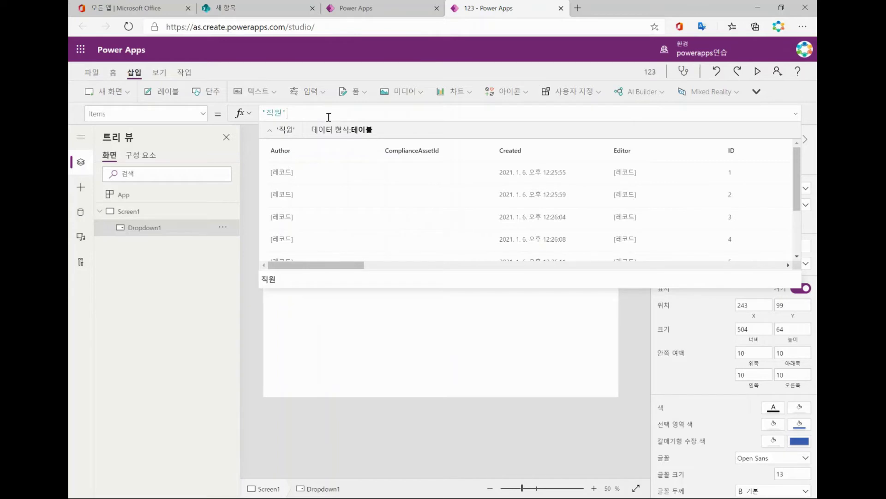
{"action": "type", "text": "."}
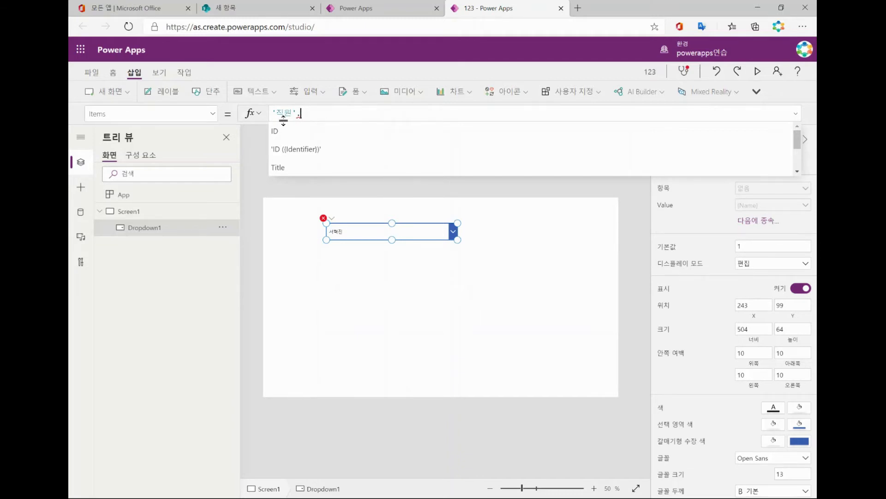
{"action": "scroll", "coordinate": [315, 142], "scroll_direction": "down", "scroll_amount": 4}
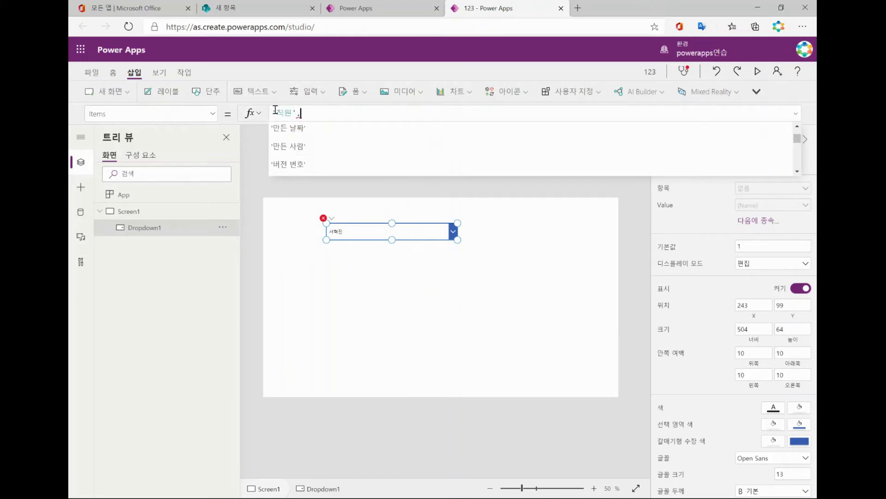
{"action": "mouse_move", "coordinate": [296, 110]}
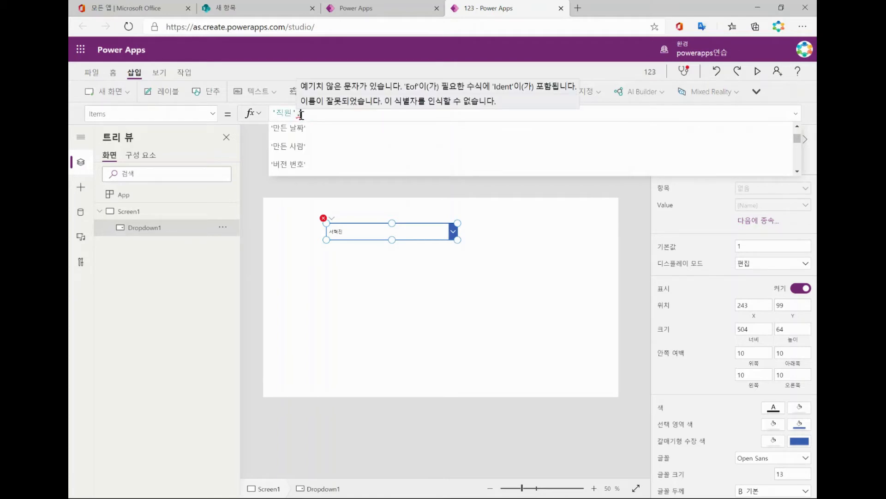
{"action": "scroll", "coordinate": [312, 152], "scroll_direction": "down", "scroll_amount": 2}
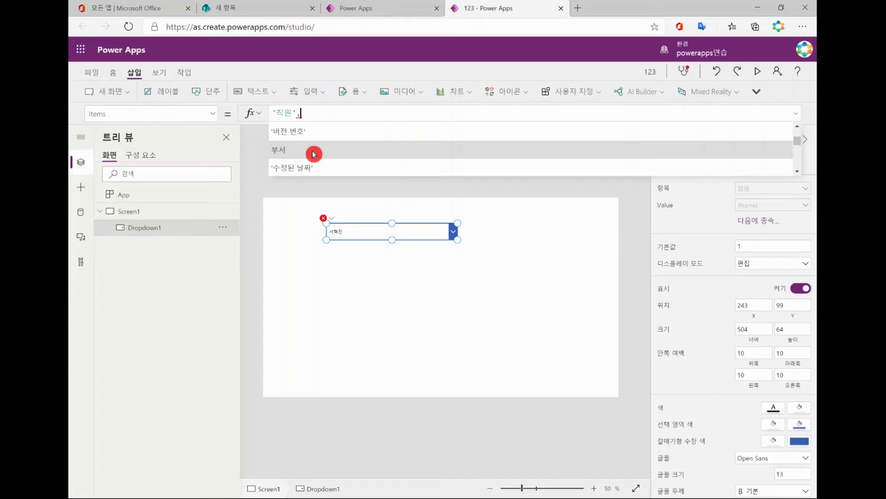
{"action": "left_click", "coordinate": [313, 152]}
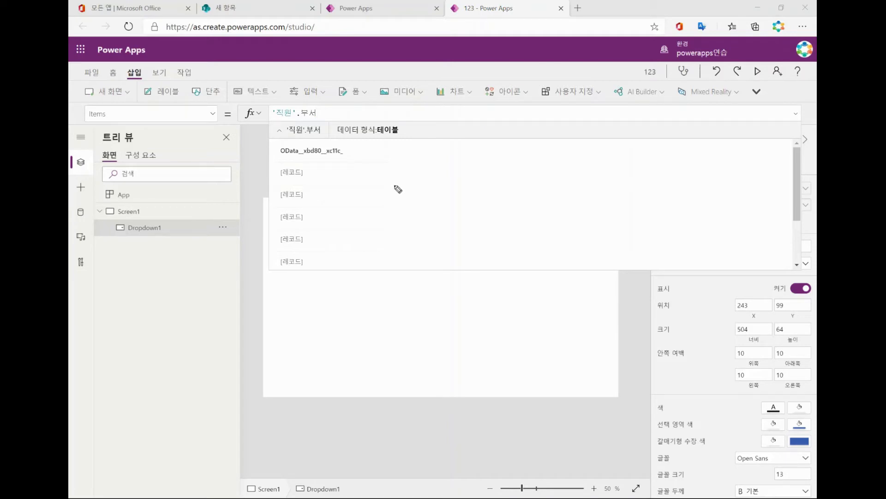
{"action": "left_click_drag", "start_coordinate": [419, 218], "coordinate": [415, 291]}
{"action": "mouse_move", "coordinate": [423, 177]}
{"action": "left_mouse_down"}
{"action": "mouse_move", "coordinate": [416, 304]}
{"action": "mouse_move", "coordinate": [643, 180]}
{"action": "mouse_move", "coordinate": [511, 312]}
{"action": "mouse_move", "coordinate": [432, 310]}
{"action": "mouse_move", "coordinate": [643, 190]}
{"action": "left_mouse_up"}
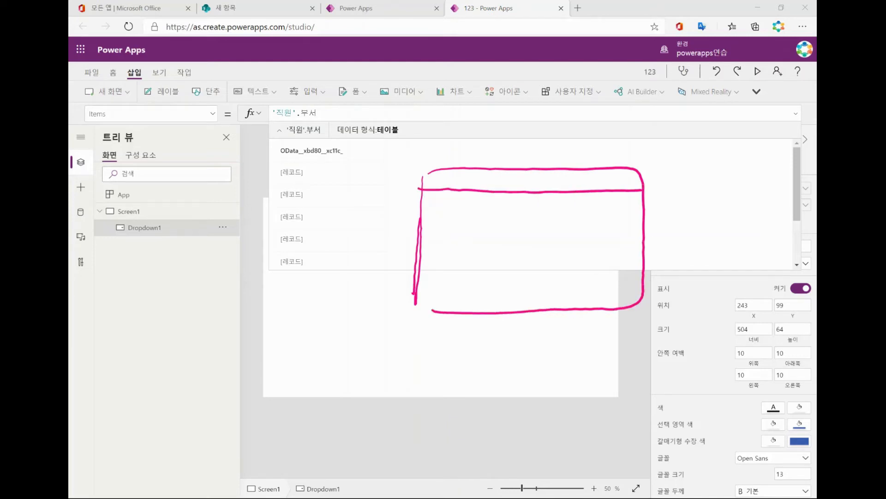
{"action": "left_click_drag", "start_coordinate": [470, 165], "coordinate": [470, 314]}
{"action": "left_click_drag", "start_coordinate": [538, 169], "coordinate": [536, 325]}
{"action": "left_click_drag", "start_coordinate": [605, 171], "coordinate": [606, 296]}
{"action": "mouse_move", "coordinate": [451, 174]}
{"action": "left_mouse_down"}
{"action": "mouse_move", "coordinate": [424, 208]}
{"action": "mouse_move", "coordinate": [430, 222]}
{"action": "left_mouse_up"}
{"action": "mouse_move", "coordinate": [464, 196]}
{"action": "left_mouse_down"}
{"action": "mouse_move", "coordinate": [433, 240]}
{"action": "mouse_move", "coordinate": [430, 291]}
{"action": "left_mouse_up"}
{"action": "left_click_drag", "start_coordinate": [458, 281], "coordinate": [442, 307]}
{"action": "mouse_move", "coordinate": [484, 200]}
{"action": "left_mouse_down"}
{"action": "mouse_move", "coordinate": [524, 204]}
{"action": "mouse_move", "coordinate": [483, 213]}
{"action": "mouse_move", "coordinate": [505, 221]}
{"action": "mouse_move", "coordinate": [481, 227]}
{"action": "mouse_move", "coordinate": [523, 234]}
{"action": "mouse_move", "coordinate": [489, 244]}
{"action": "mouse_move", "coordinate": [524, 256]}
{"action": "mouse_move", "coordinate": [494, 266]}
{"action": "mouse_move", "coordinate": [525, 275]}
{"action": "mouse_move", "coordinate": [484, 283]}
{"action": "left_mouse_up"}
{"action": "mouse_move", "coordinate": [314, 181]}
{"action": "left_mouse_down"}
{"action": "mouse_move", "coordinate": [295, 161]}
{"action": "mouse_move", "coordinate": [317, 187]}
{"action": "left_mouse_up"}
{"action": "mouse_move", "coordinate": [549, 200]}
{"action": "left_mouse_down"}
{"action": "mouse_move", "coordinate": [594, 205]}
{"action": "mouse_move", "coordinate": [566, 218]}
{"action": "mouse_move", "coordinate": [576, 215]}
{"action": "left_mouse_up"}
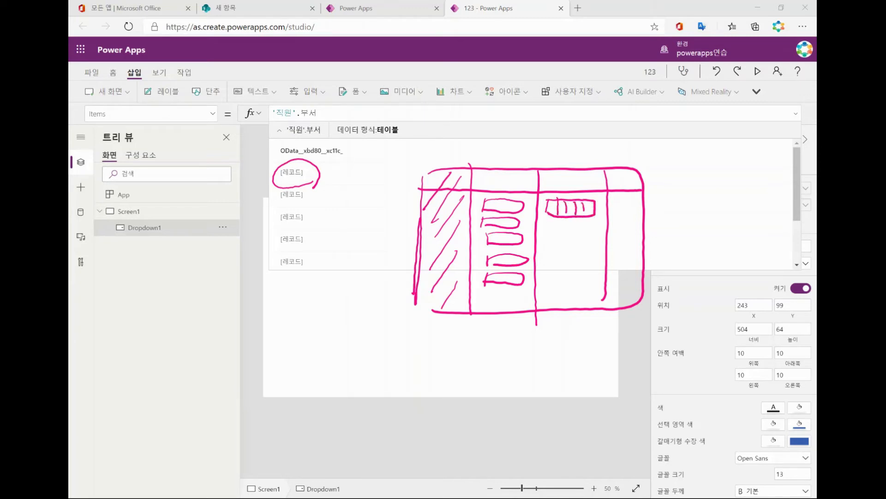
{"action": "mouse_move", "coordinate": [590, 219]}
{"action": "left_mouse_down"}
{"action": "mouse_move", "coordinate": [549, 215]}
{"action": "mouse_move", "coordinate": [601, 208]}
{"action": "mouse_move", "coordinate": [551, 217]}
{"action": "mouse_move", "coordinate": [595, 224]}
{"action": "left_mouse_up"}
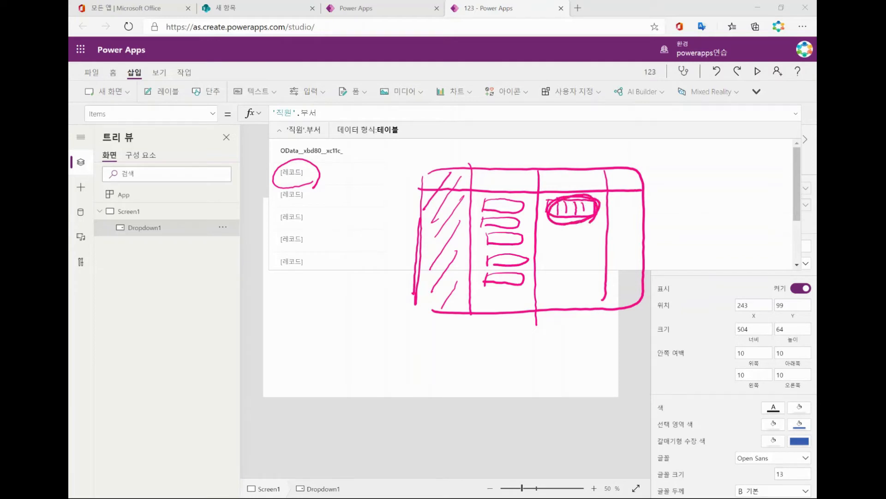
{"action": "mouse_move", "coordinate": [519, 206]}
{"action": "left_mouse_down"}
{"action": "mouse_move", "coordinate": [531, 198]}
{"action": "mouse_move", "coordinate": [601, 217]}
{"action": "mouse_move", "coordinate": [564, 224]}
{"action": "left_mouse_up"}
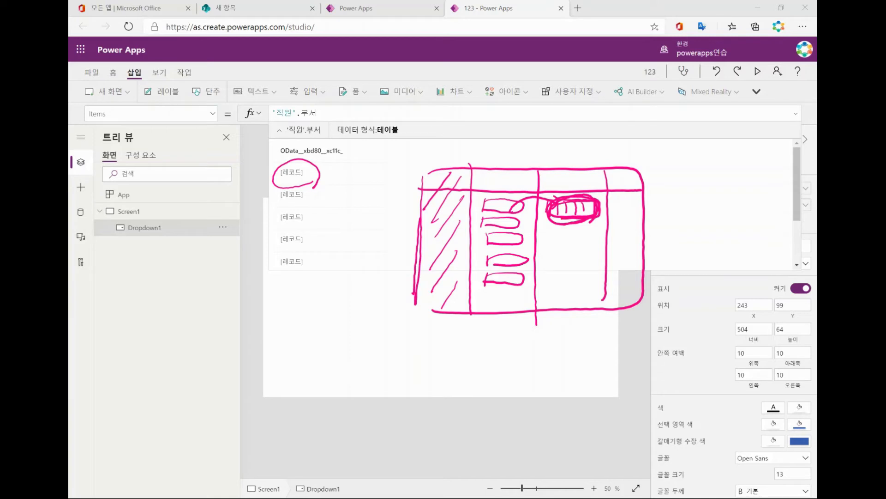
{"action": "mouse_move", "coordinate": [707, 184]}
{"action": "left_mouse_down"}
{"action": "mouse_move", "coordinate": [667, 203]}
{"action": "mouse_move", "coordinate": [719, 324]}
{"action": "mouse_move", "coordinate": [713, 208]}
{"action": "mouse_move", "coordinate": [702, 195]}
{"action": "mouse_move", "coordinate": [678, 226]}
{"action": "mouse_move", "coordinate": [670, 291]}
{"action": "mouse_move", "coordinate": [714, 228]}
{"action": "mouse_move", "coordinate": [691, 194]}
{"action": "left_mouse_up"}
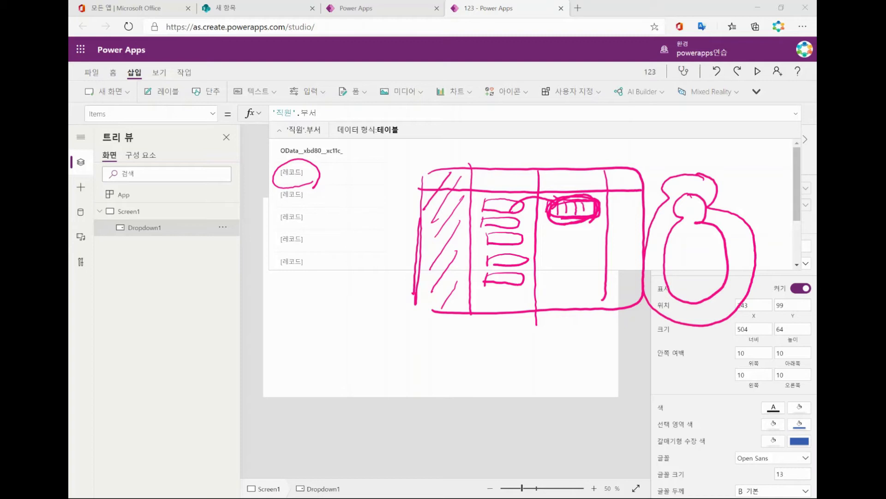
{"action": "key", "text": "Escape"}
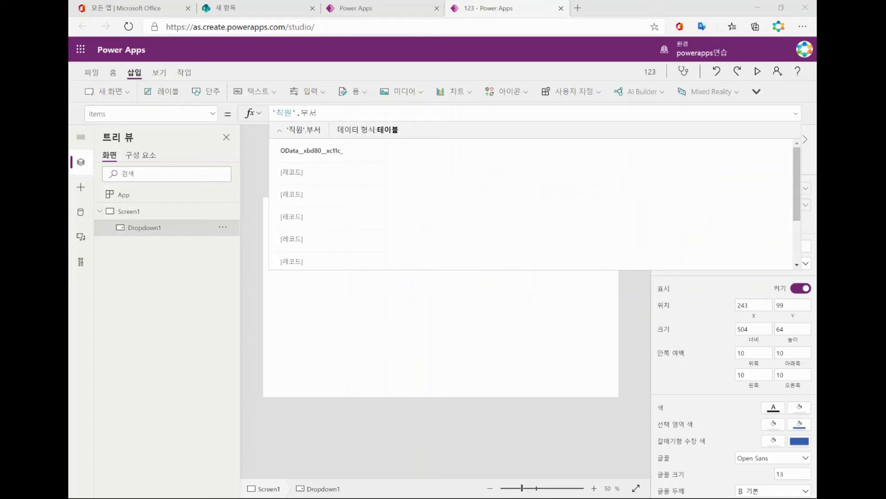
Step: Insert a combo box below the drop-down on Screen1, at about X 267 and Y 309
{"action": "left_click", "coordinate": [434, 370]}
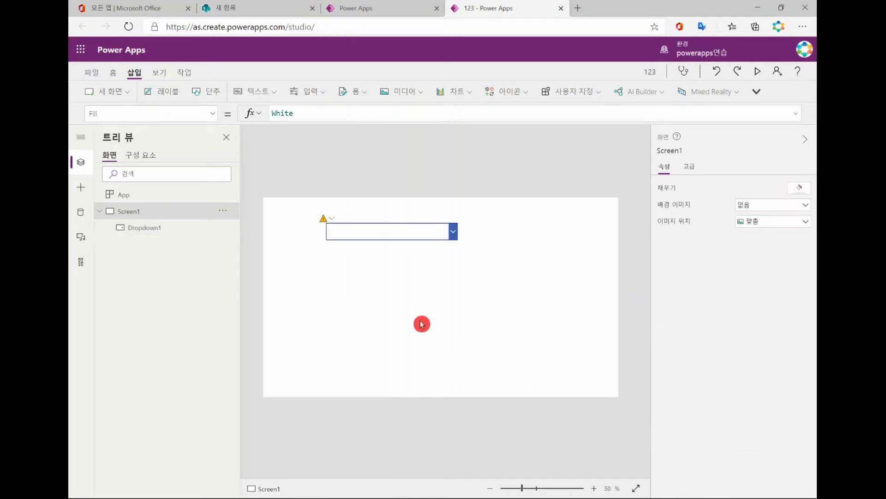
{"action": "left_click", "coordinate": [432, 231]}
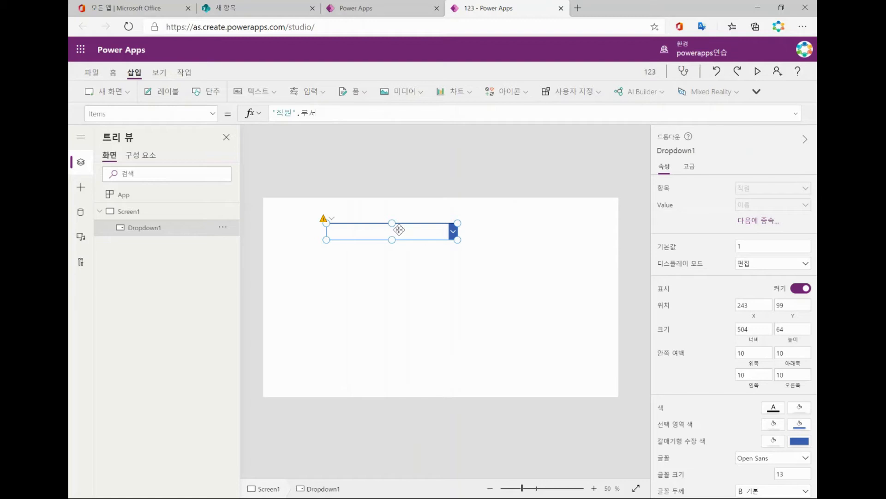
{"action": "left_click", "coordinate": [307, 92]}
{"action": "left_click", "coordinate": [331, 180]}
{"action": "left_click_drag", "start_coordinate": [351, 215], "coordinate": [423, 286]}
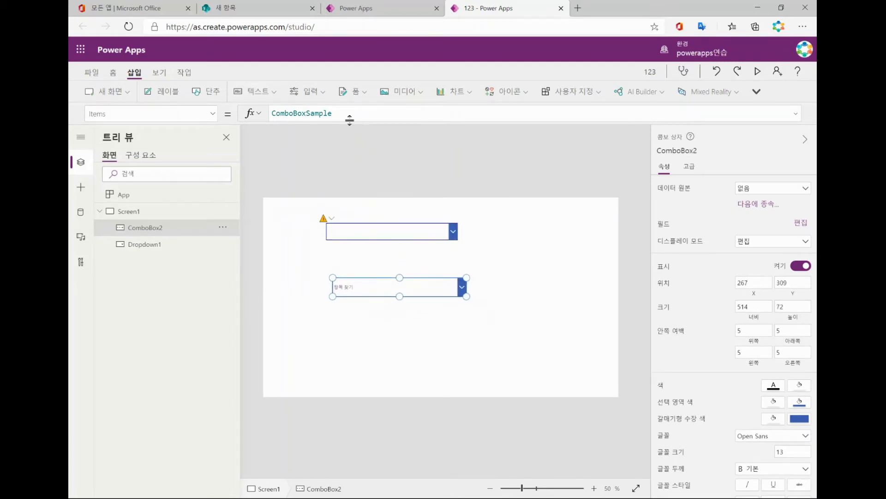
Step: Set the new combo box's Items formula to 직원.부서 in place of the sample data
{"action": "double_click", "coordinate": [321, 112]}
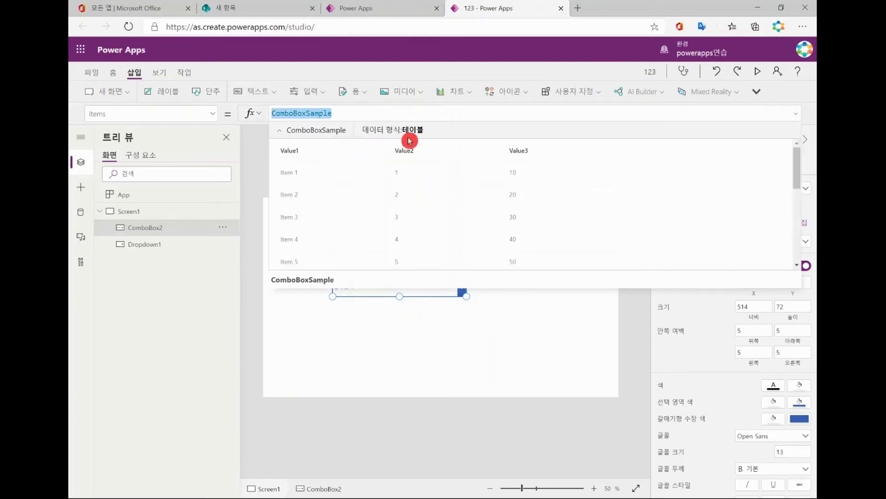
{"action": "type", "text": "wlr"}
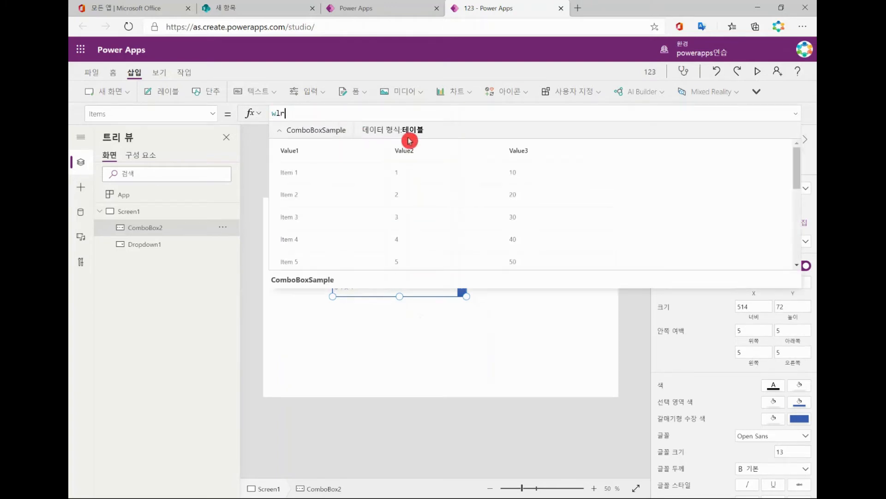
{"action": "type", "text": "지"}
{"action": "type", "text": "원."}
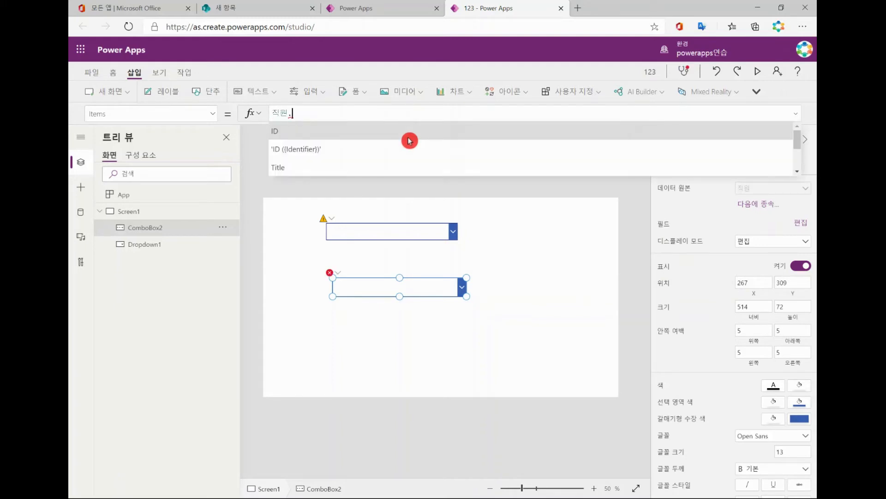
{"action": "scroll", "coordinate": [411, 138], "scroll_direction": "down", "scroll_amount": 3}
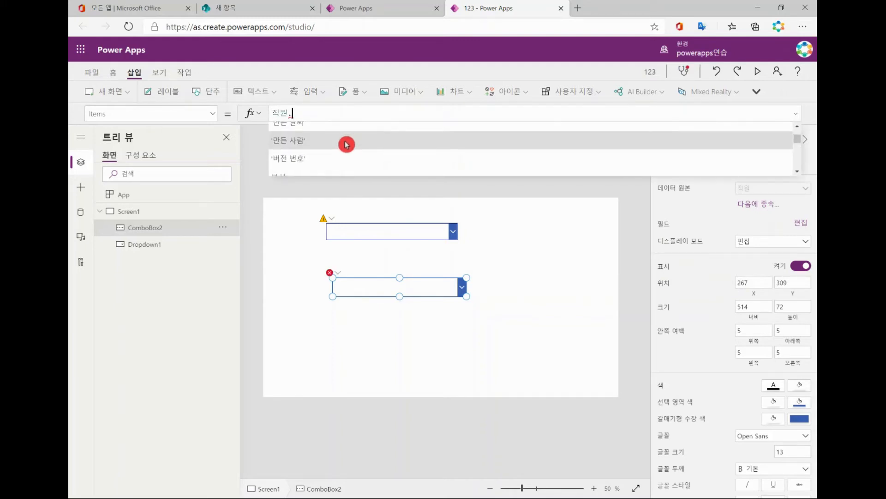
{"action": "left_click", "coordinate": [321, 149]}
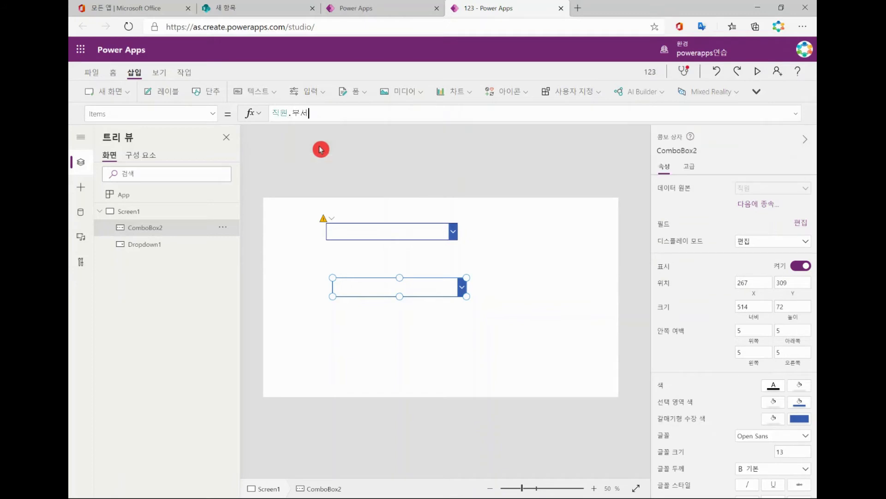
{"action": "left_click", "coordinate": [481, 325]}
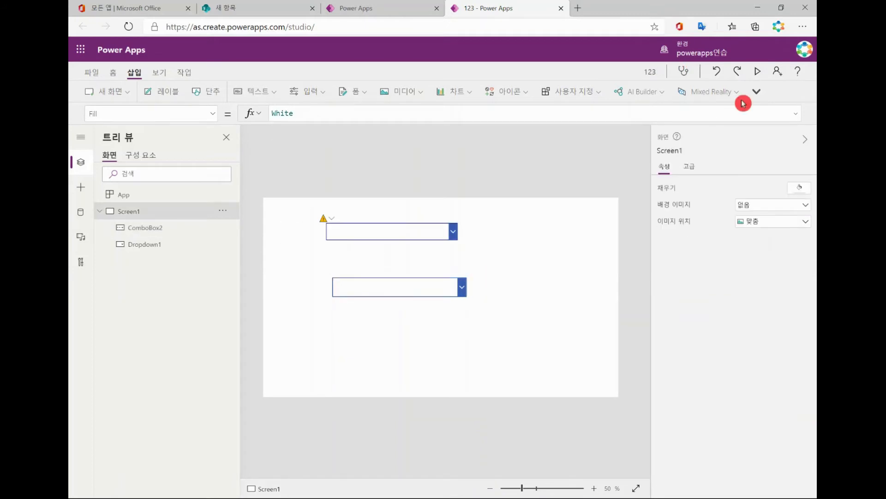
Step: Preview the app to check the choices offered by the drop-down and the combo box, and return to editing
{"action": "left_click", "coordinate": [758, 71]}
{"action": "left_click", "coordinate": [476, 137]}
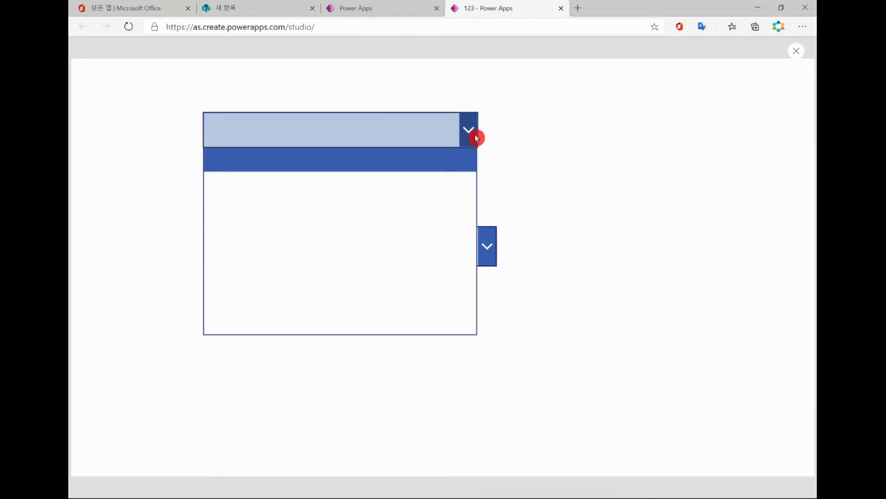
{"action": "left_click", "coordinate": [589, 158]}
{"action": "left_click", "coordinate": [491, 242]}
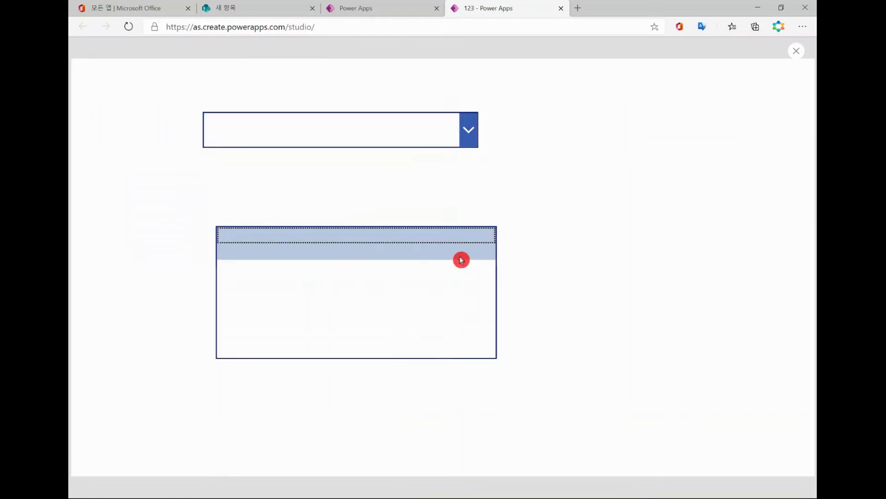
{"action": "left_click", "coordinate": [803, 53]}
Step: Examine the records and data type in the preview of the drop-down's '직원'.부서 formula
{"action": "left_click", "coordinate": [436, 228]}
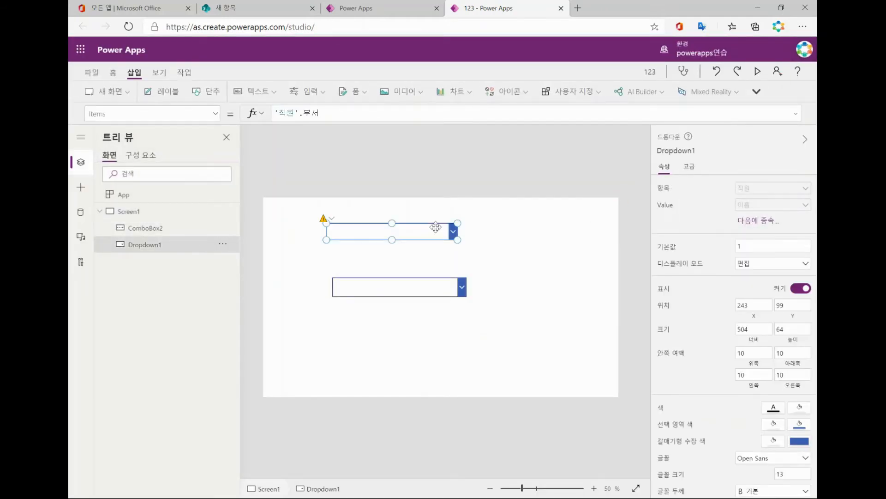
{"action": "left_click", "coordinate": [321, 114]}
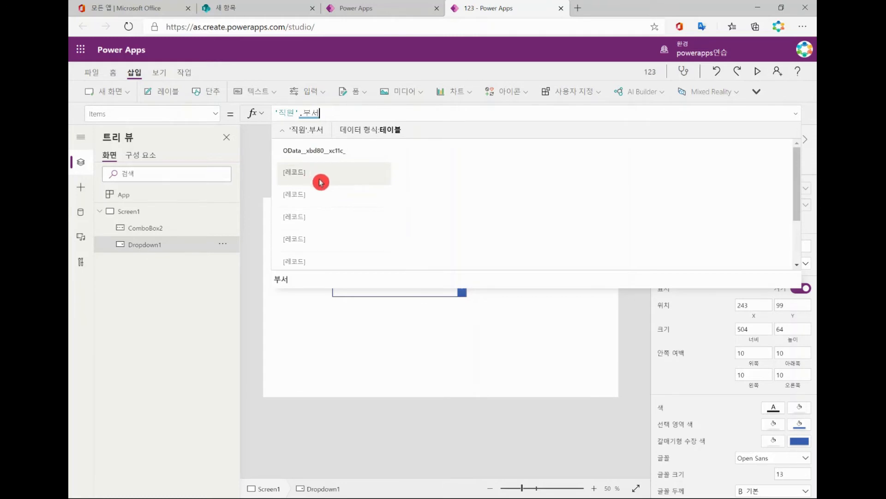
{"action": "scroll", "coordinate": [452, 187], "scroll_direction": "down", "scroll_amount": 2}
{"action": "left_click", "coordinate": [545, 345]}
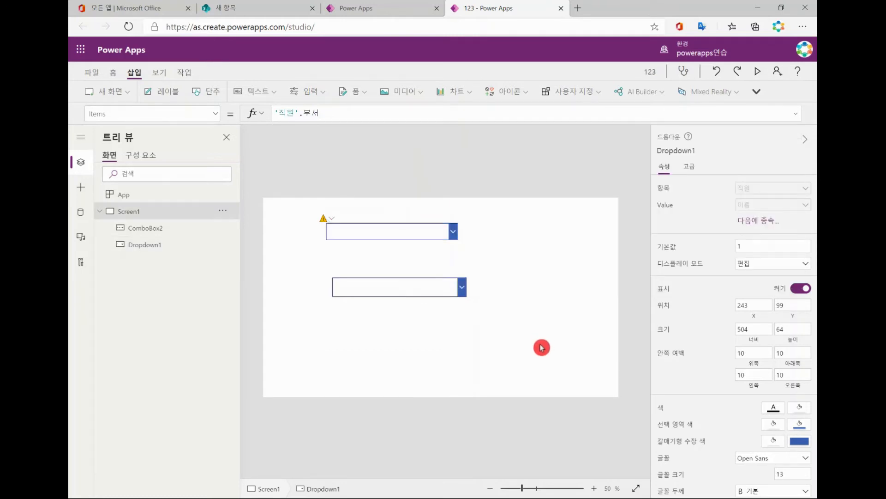
{"action": "left_click", "coordinate": [430, 236]}
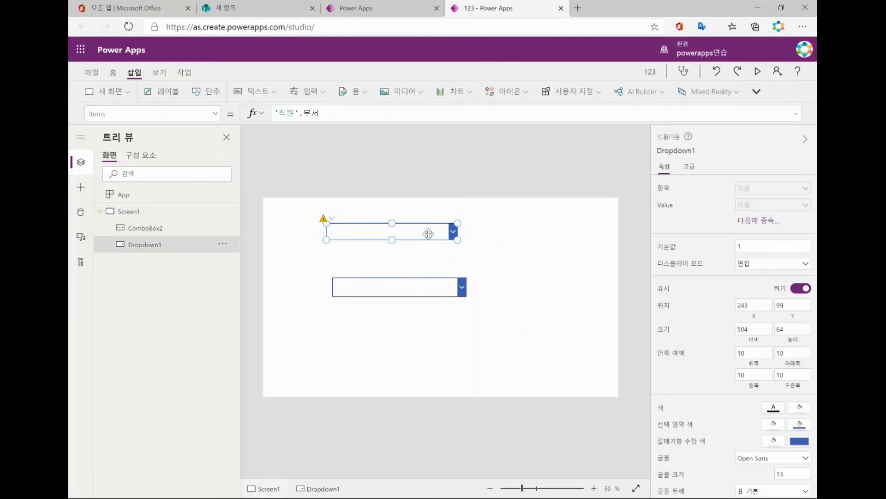
Step: Wrap the combo box's Items formula in the Choices function so that it reads Choices(직원.부서)
{"action": "left_click", "coordinate": [431, 285]}
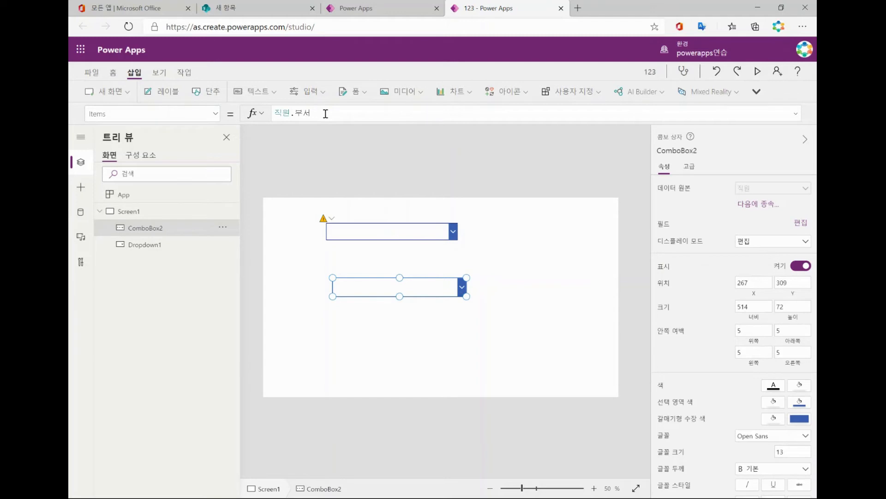
{"action": "double_click", "coordinate": [294, 114]}
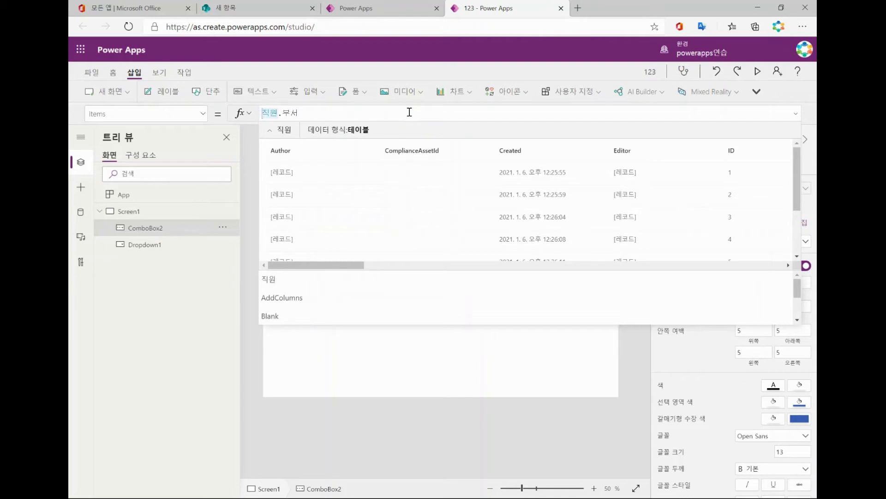
{"action": "type", "text": "ㅊ"}
{"action": "key", "text": "BackSpace"}
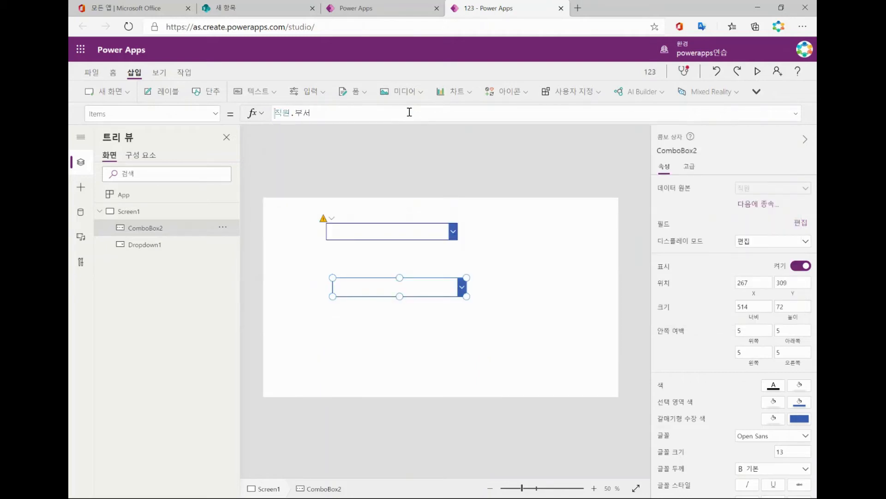
{"action": "type", "text": "cho"}
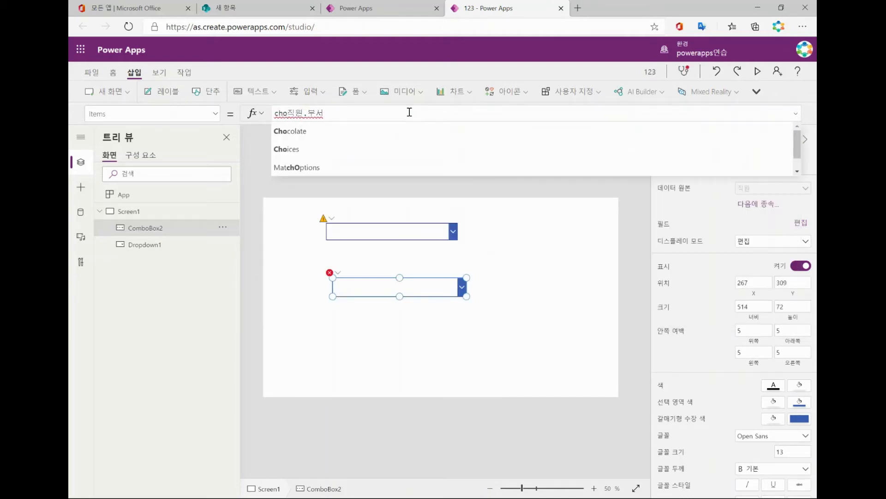
{"action": "left_click", "coordinate": [360, 150]}
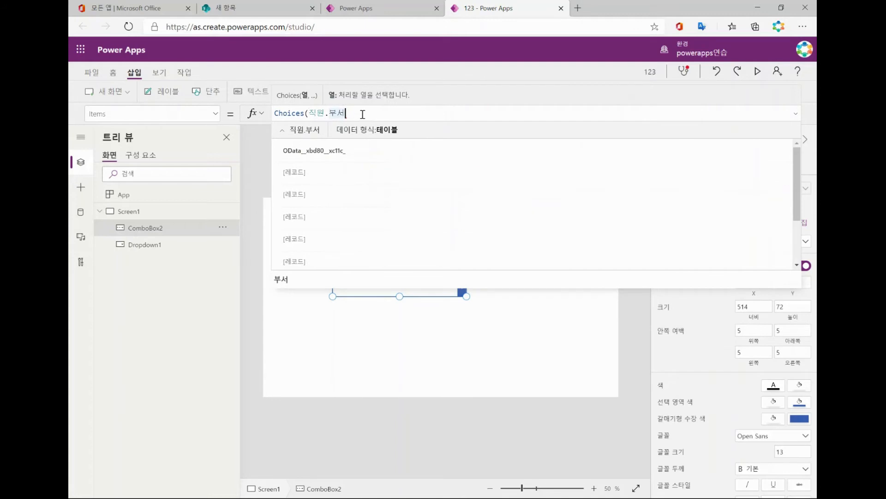
{"action": "type", "text": "직원.부서)"}
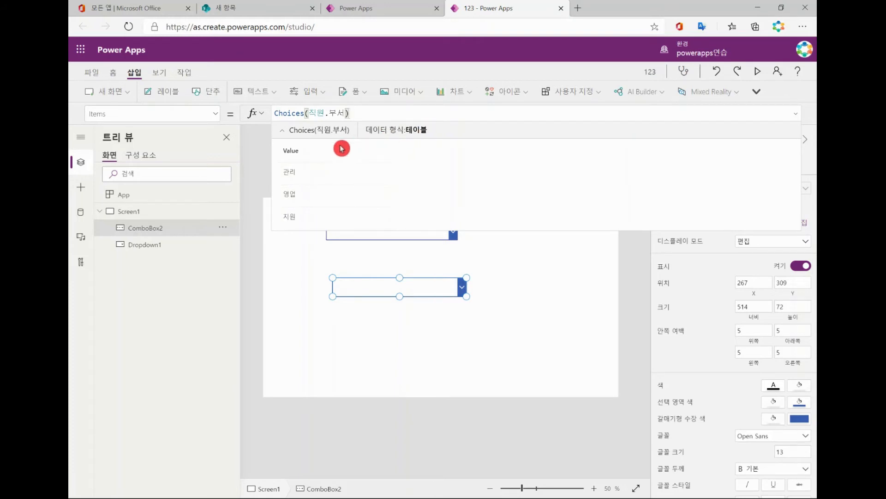
{"action": "left_click", "coordinate": [326, 216]}
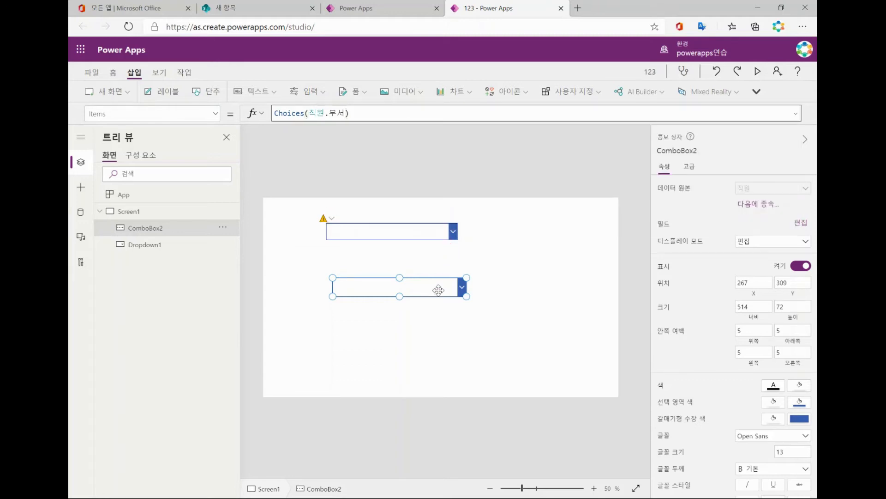
Step: Preview the app, select 영업 and 지원 in the combo box, and return to editing
{"action": "left_click", "coordinate": [758, 72]}
{"action": "left_click", "coordinate": [493, 247]}
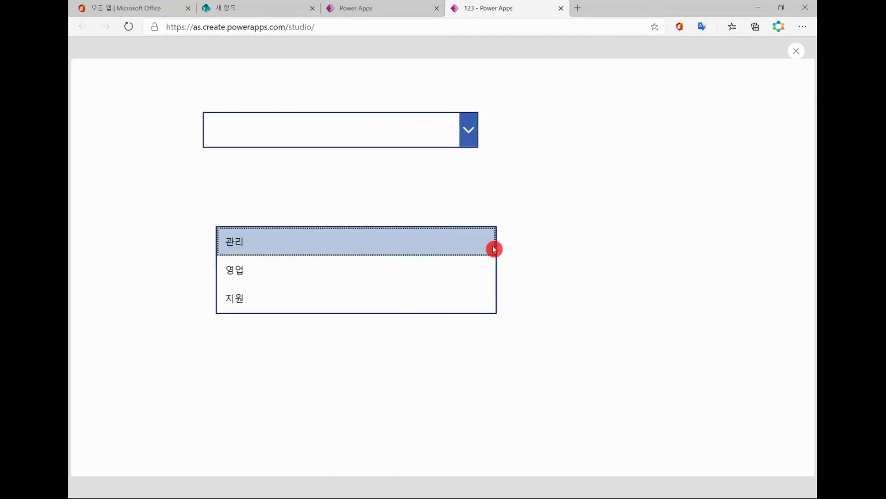
{"action": "left_click", "coordinate": [445, 265]}
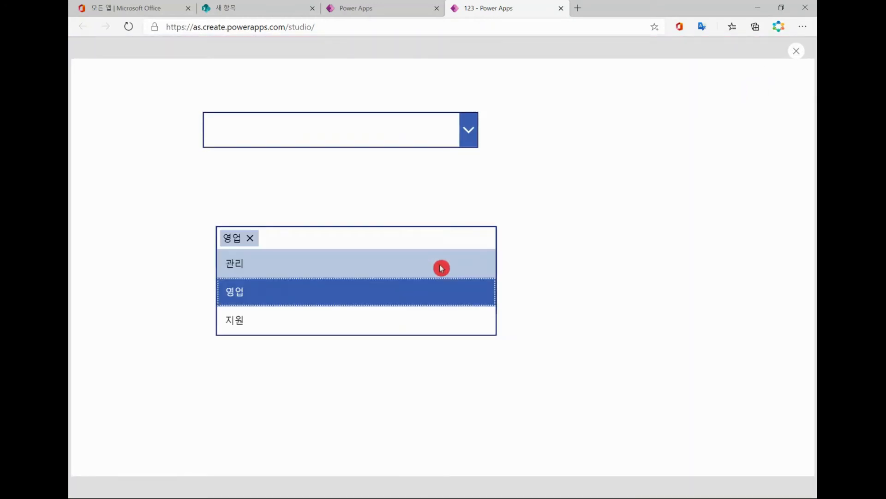
{"action": "left_click", "coordinate": [378, 316]}
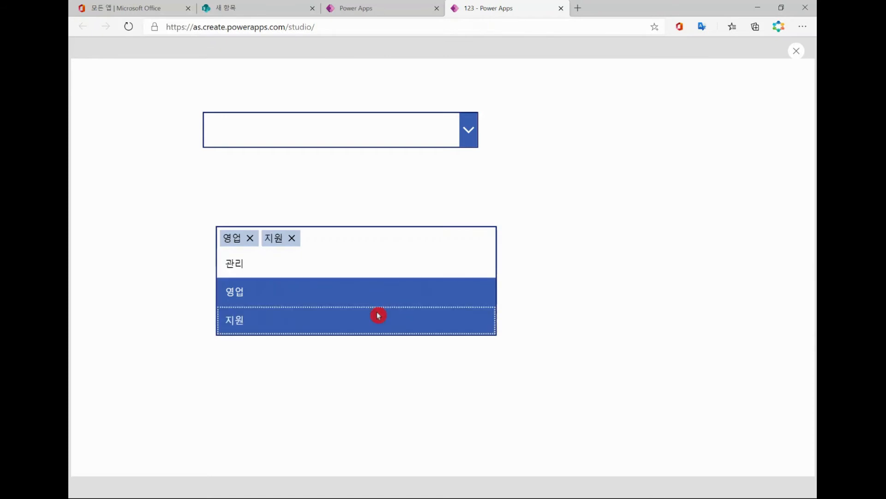
{"action": "left_click", "coordinate": [797, 51]}
Step: Wrap the first drop-down's Items formula in the Choices function so that it reads Choices('직원'.부서)
{"action": "left_click", "coordinate": [415, 231]}
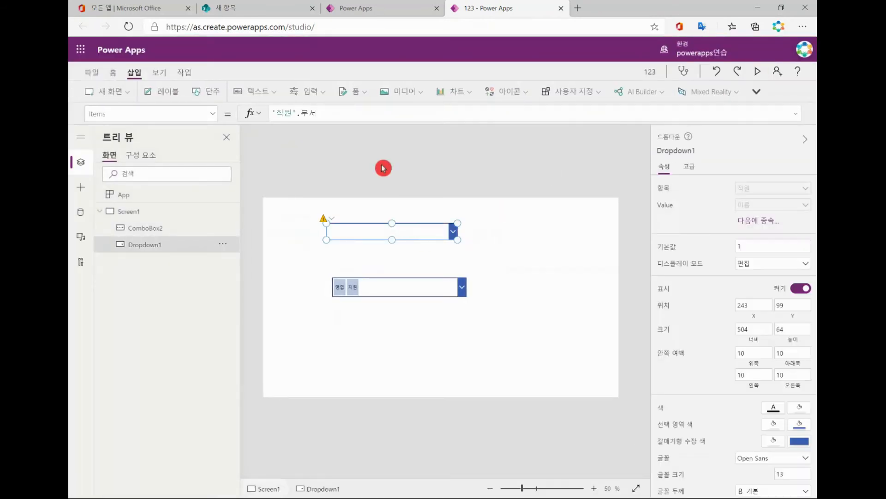
{"action": "left_click", "coordinate": [274, 114]}
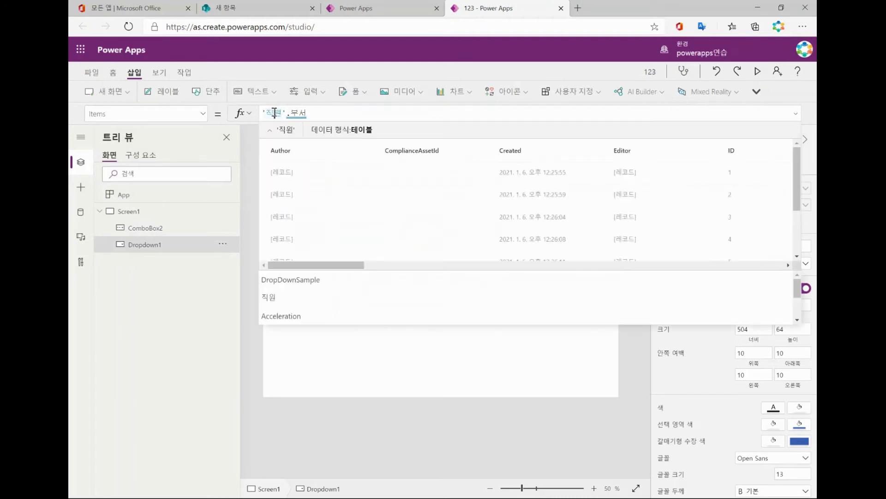
{"action": "left_click", "coordinate": [294, 177]}
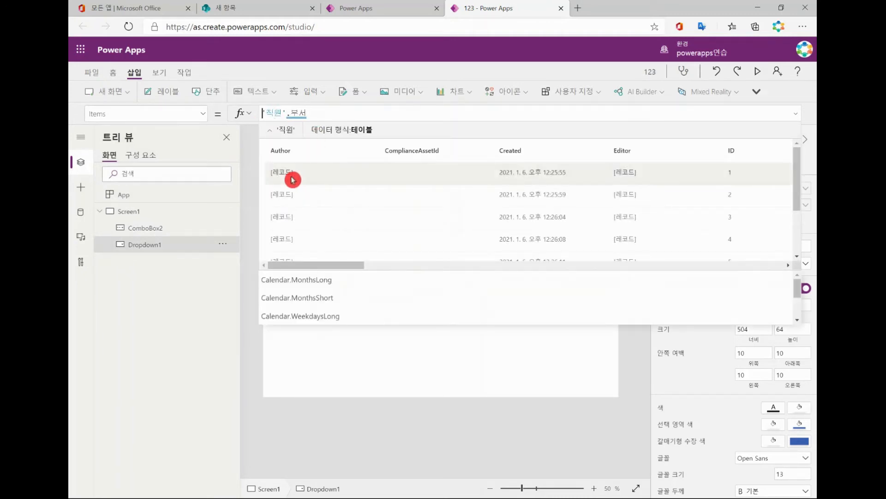
{"action": "type", "text": "ch"}
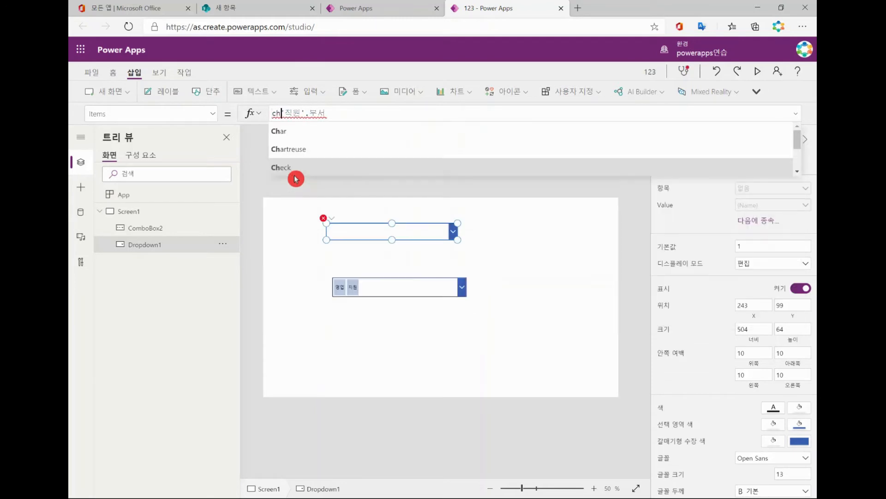
{"action": "type", "text": "o"}
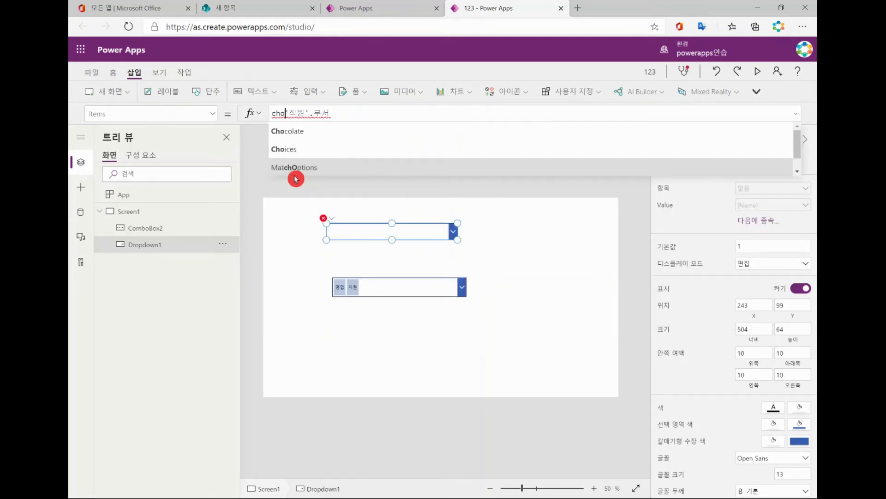
{"action": "left_click", "coordinate": [296, 151]}
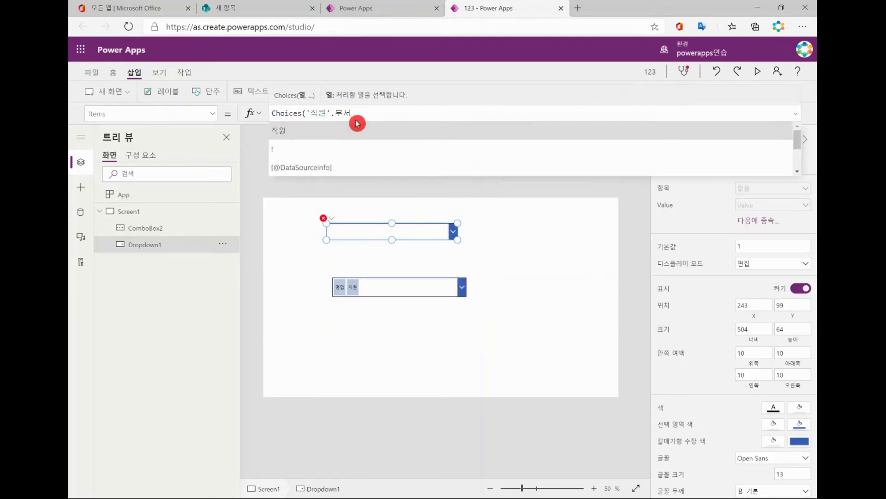
{"action": "type", "text": ")"}
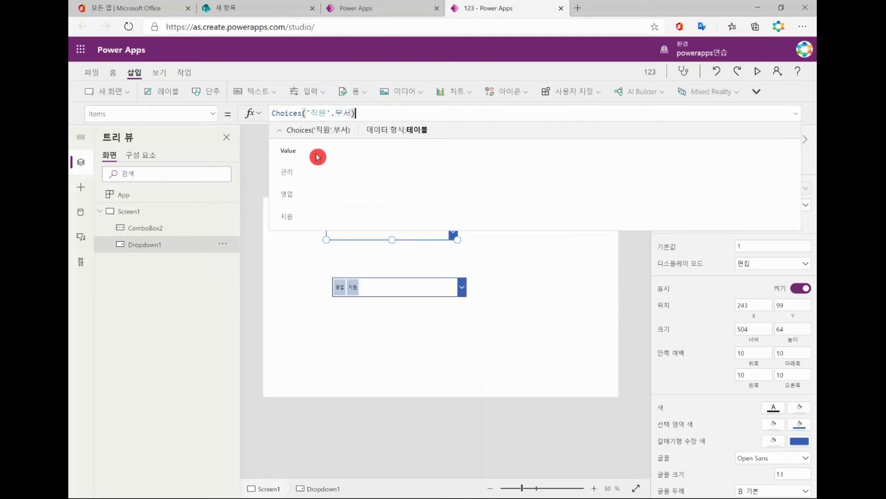
{"action": "left_click", "coordinate": [538, 332]}
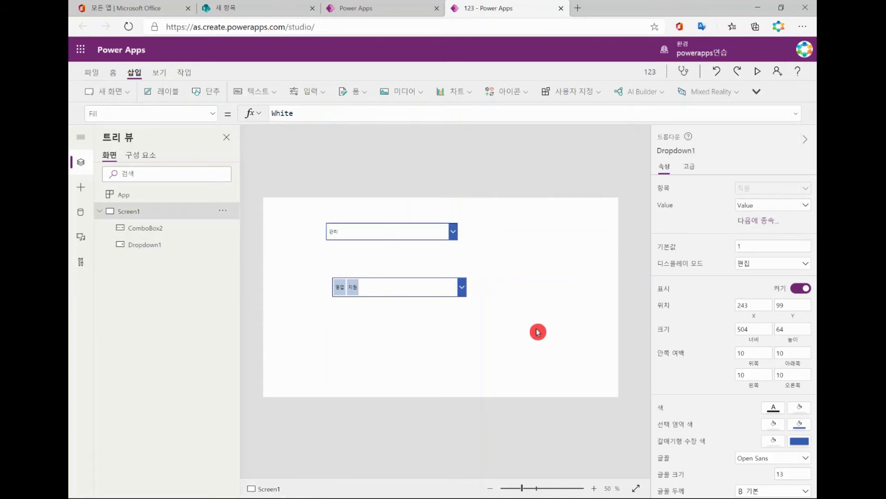
Step: Preview the app and select 영업 and then 지원 in the drop-down
{"action": "left_click", "coordinate": [757, 71]}
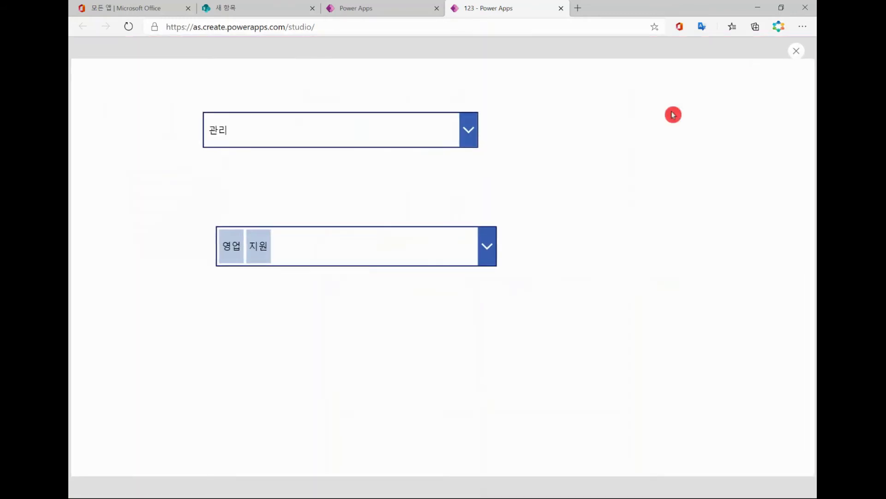
{"action": "left_click", "coordinate": [473, 135]}
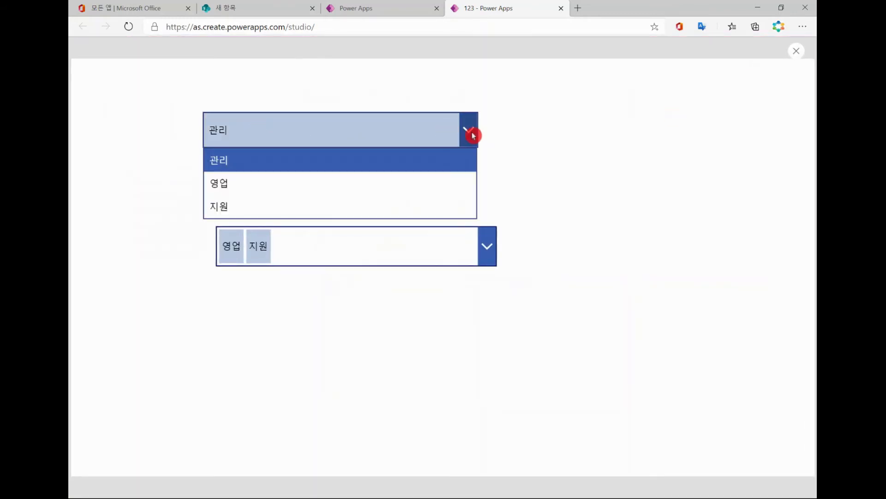
{"action": "left_click", "coordinate": [329, 181]}
{"action": "left_click", "coordinate": [477, 133]}
{"action": "left_click", "coordinate": [333, 202]}
Step: Clear the combo box's selections, choose 지원 and 영업 again, and return to editing
{"action": "left_click", "coordinate": [430, 246]}
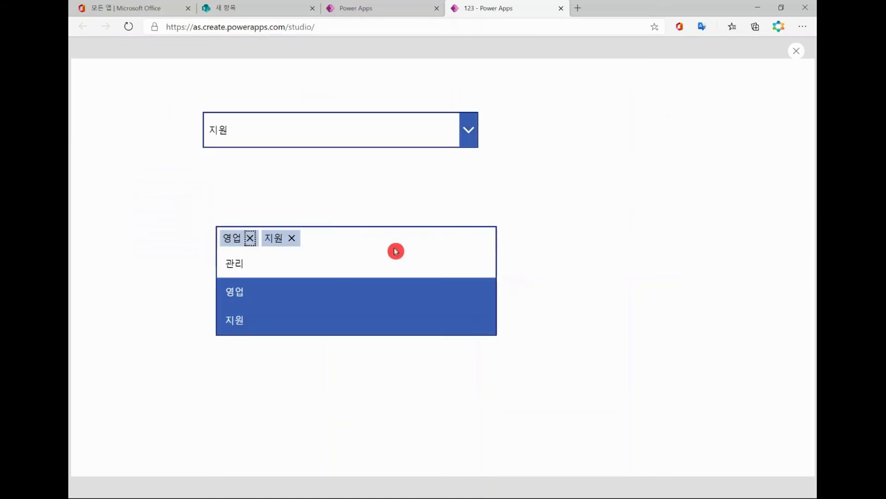
{"action": "left_click", "coordinate": [292, 237]}
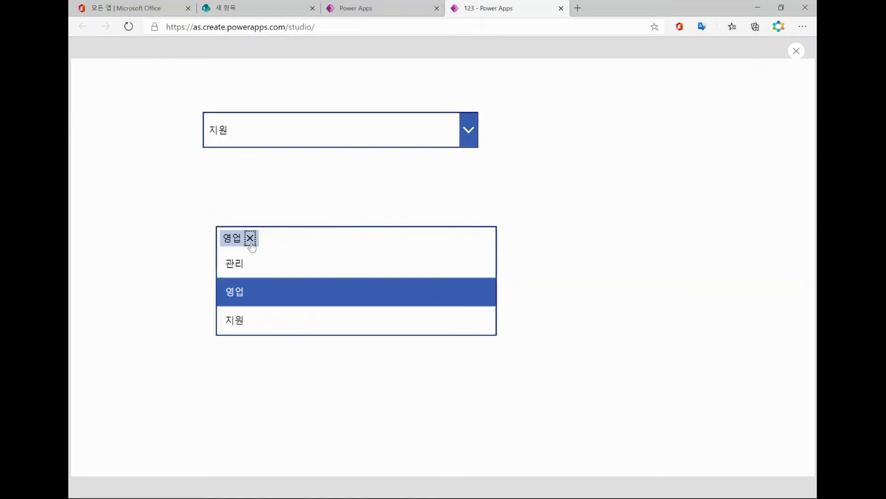
{"action": "left_click", "coordinate": [250, 238]}
{"action": "left_click", "coordinate": [249, 301]}
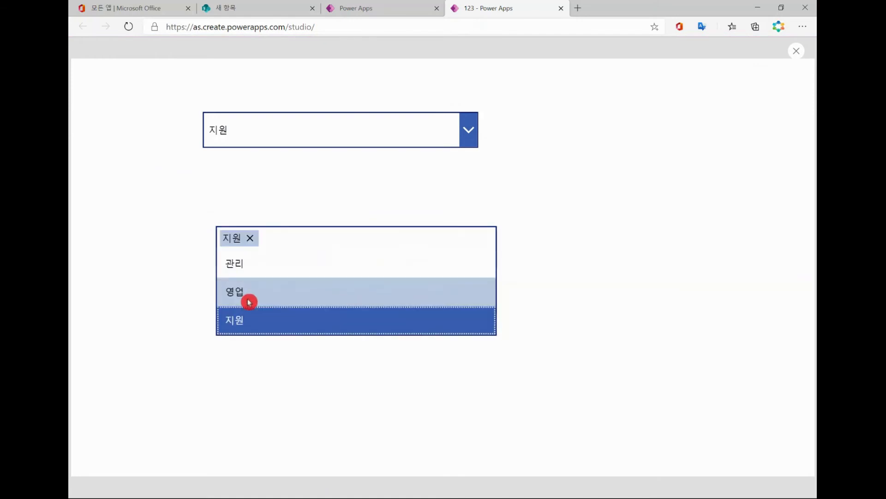
{"action": "left_click", "coordinate": [266, 292]}
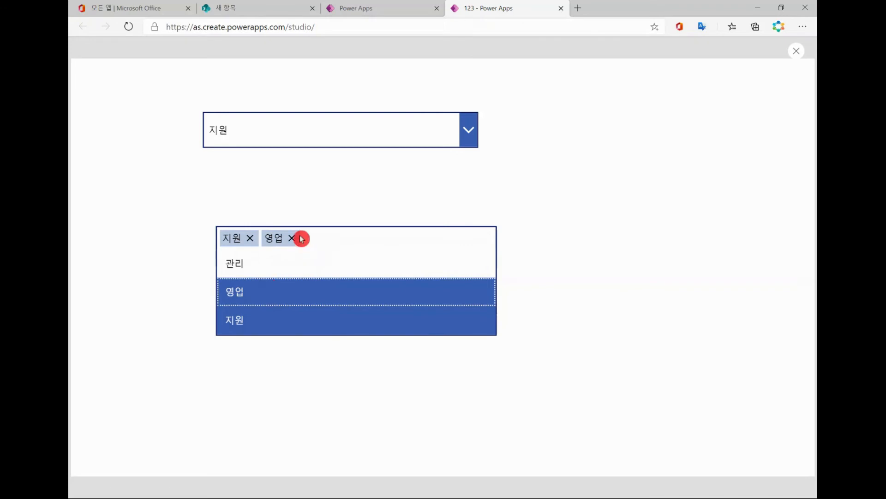
{"action": "left_click", "coordinate": [582, 215]}
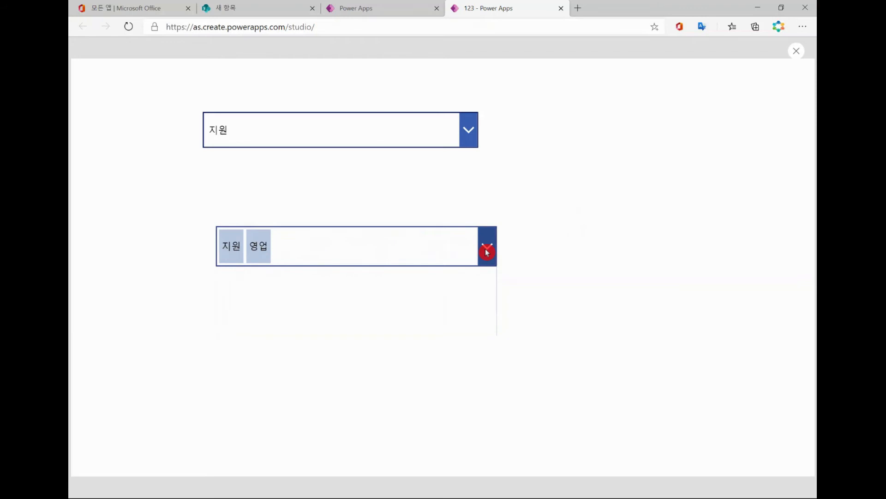
{"action": "left_click", "coordinate": [796, 52]}
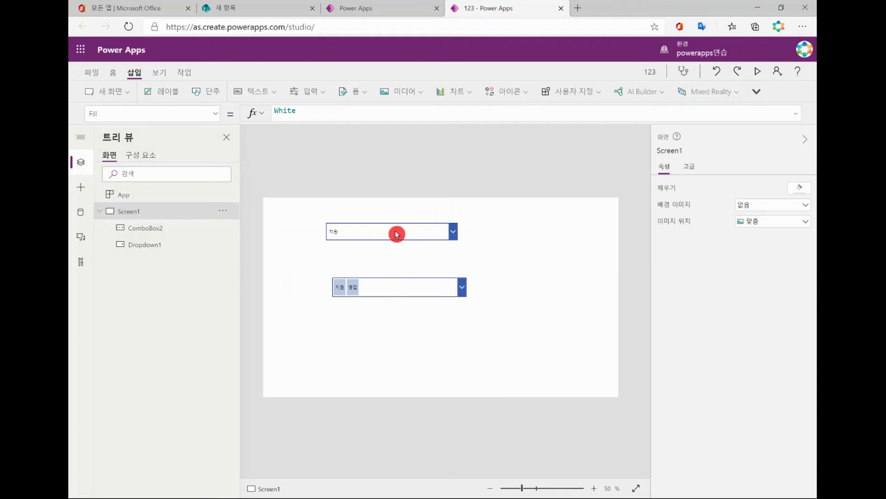
Step: Switch to SharePoint and open the 직원목록 list of the PowerApps연습 site
{"action": "left_click", "coordinate": [262, 11]}
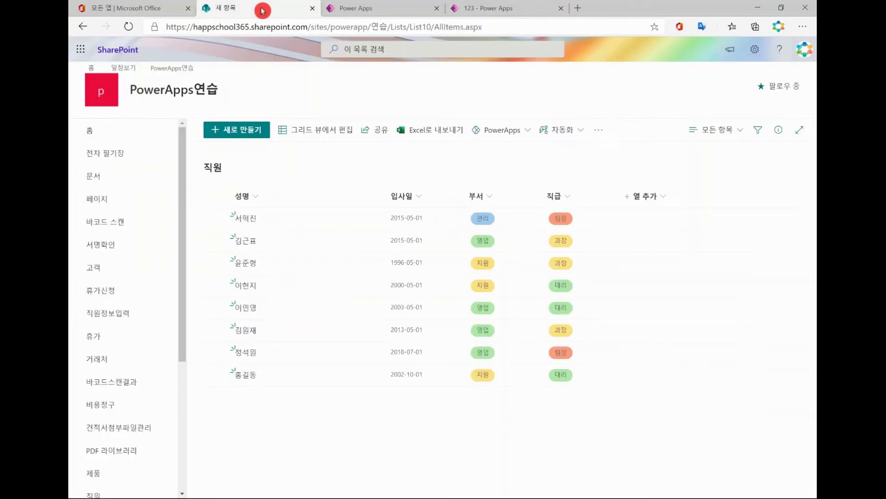
{"action": "scroll", "coordinate": [120, 331], "scroll_direction": "down", "scroll_amount": 4}
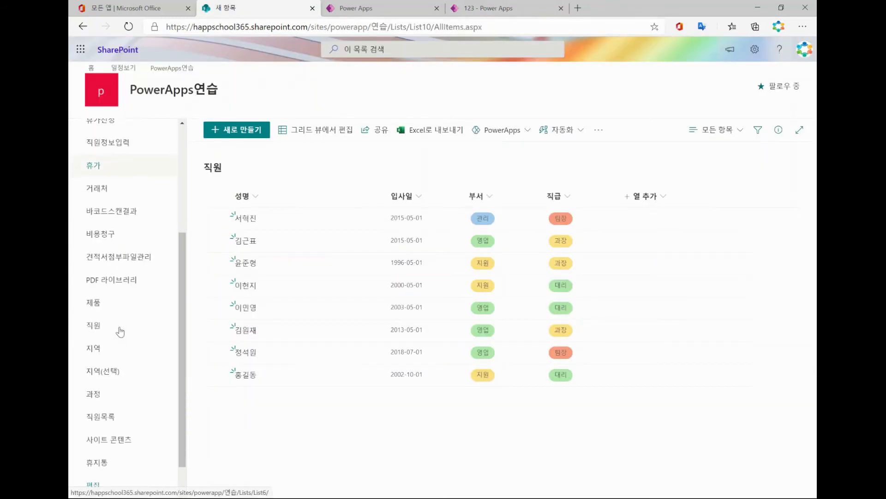
{"action": "scroll", "coordinate": [118, 344], "scroll_direction": "down", "scroll_amount": 1}
{"action": "left_click", "coordinate": [110, 382]}
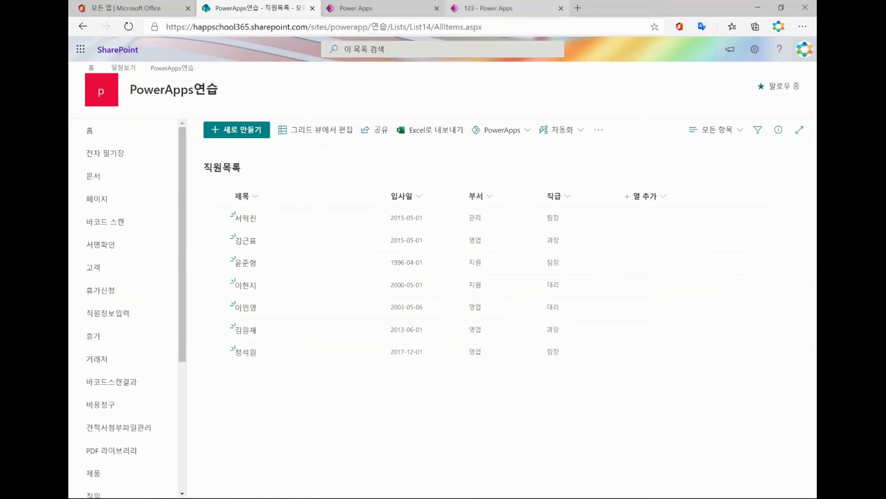
Step: In Power Apps, move the combo box up beneath the drop-down and insert another drop-down, about 544 by 70, below it
{"action": "left_click", "coordinate": [513, 10]}
{"action": "left_click", "coordinate": [433, 280]}
{"action": "left_click_drag", "start_coordinate": [433, 281], "coordinate": [430, 252]}
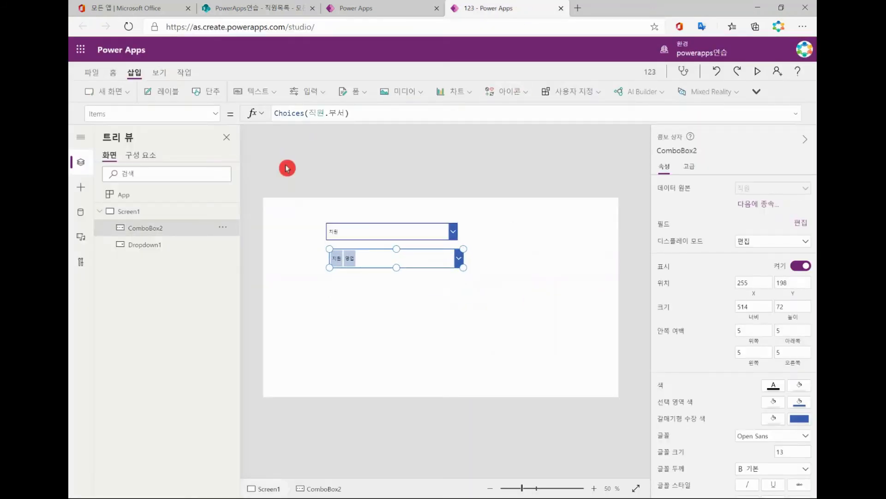
{"action": "left_click", "coordinate": [318, 96]}
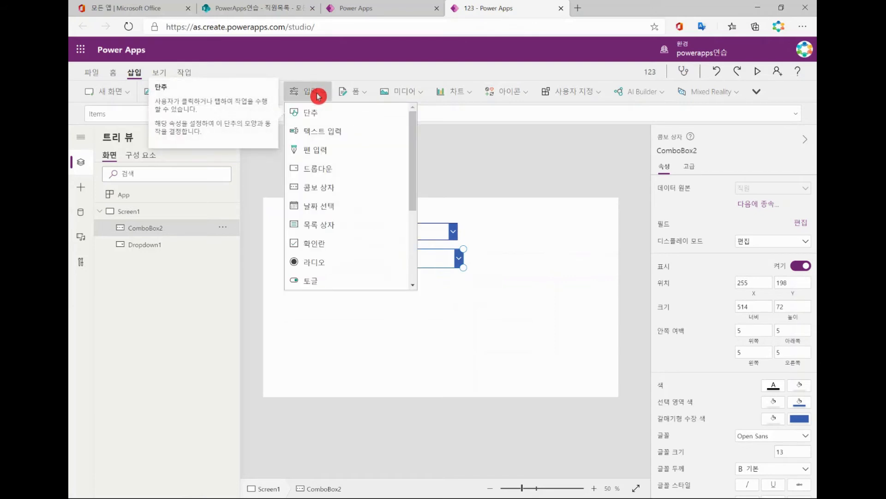
{"action": "left_click", "coordinate": [331, 169]}
{"action": "left_click_drag", "start_coordinate": [353, 217], "coordinate": [464, 306]}
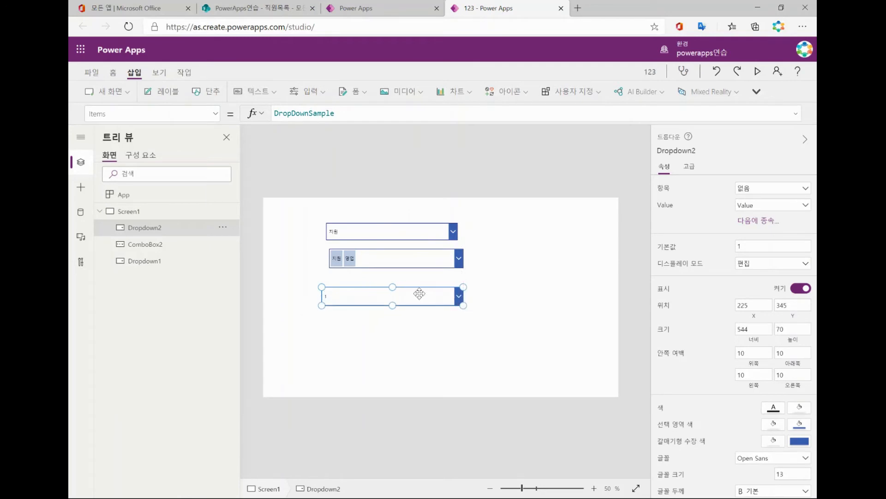
Step: Connect the new drop-down's items to the 직원목록 list on the PowerApps연습 SharePoint site
{"action": "left_click", "coordinate": [775, 189]}
{"action": "left_click", "coordinate": [744, 253]}
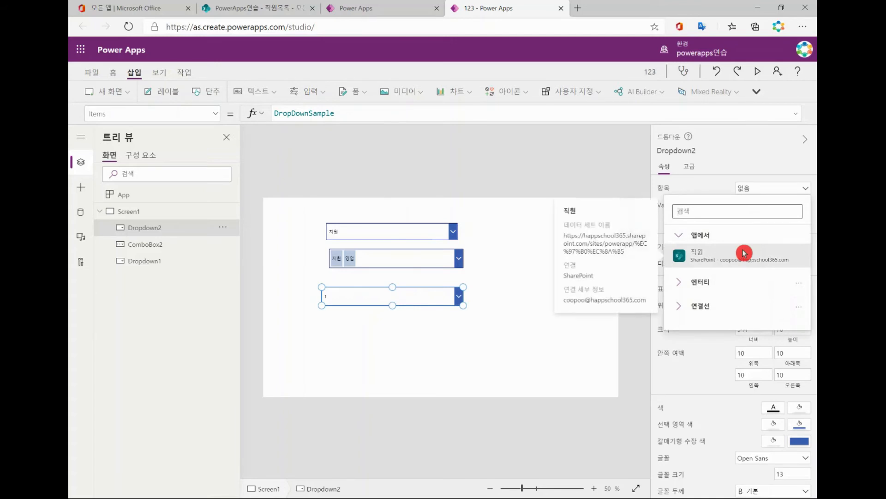
{"action": "left_click", "coordinate": [252, 8]}
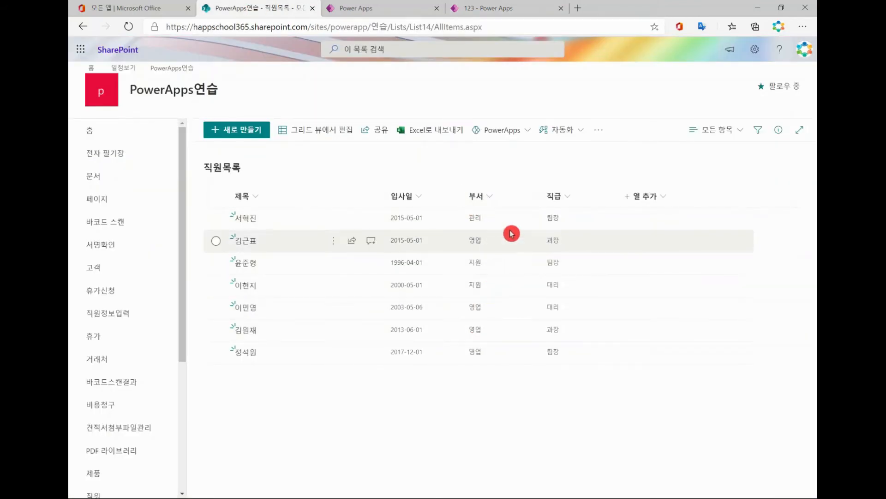
{"action": "left_click", "coordinate": [495, 10]}
{"action": "left_click", "coordinate": [706, 309]}
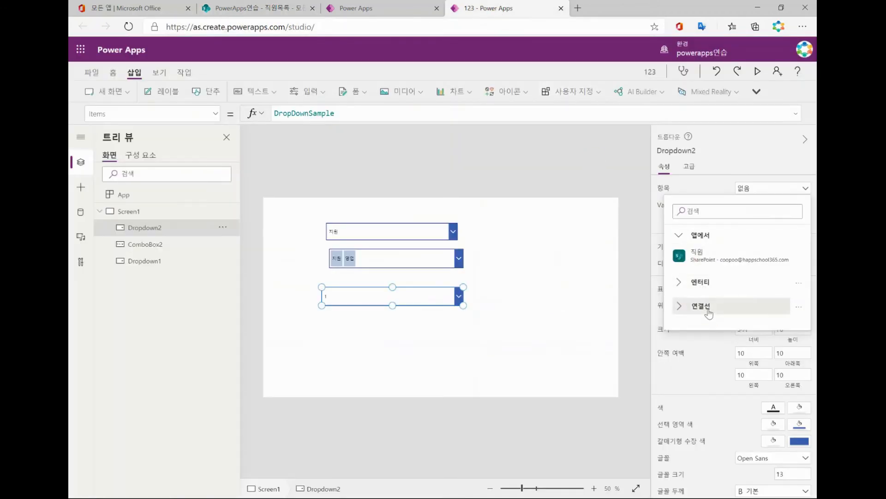
{"action": "scroll", "coordinate": [757, 362], "scroll_direction": "down", "scroll_amount": 5}
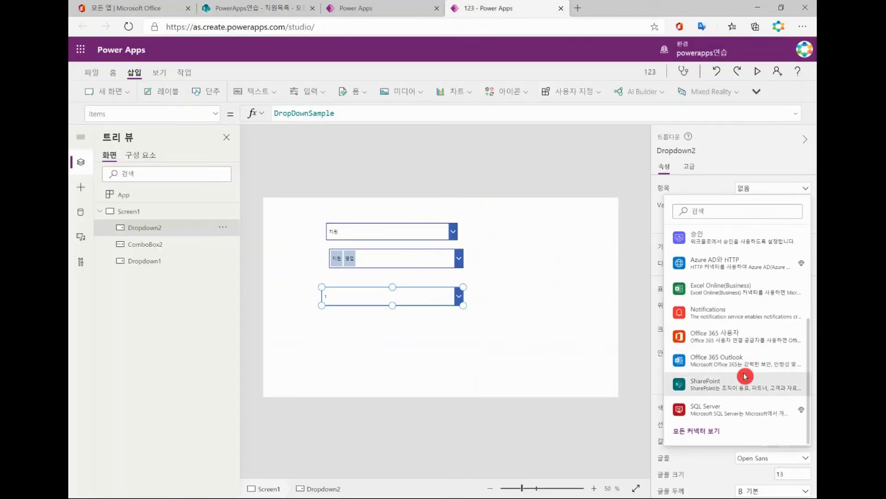
{"action": "left_click", "coordinate": [741, 379]}
{"action": "left_click", "coordinate": [728, 252]}
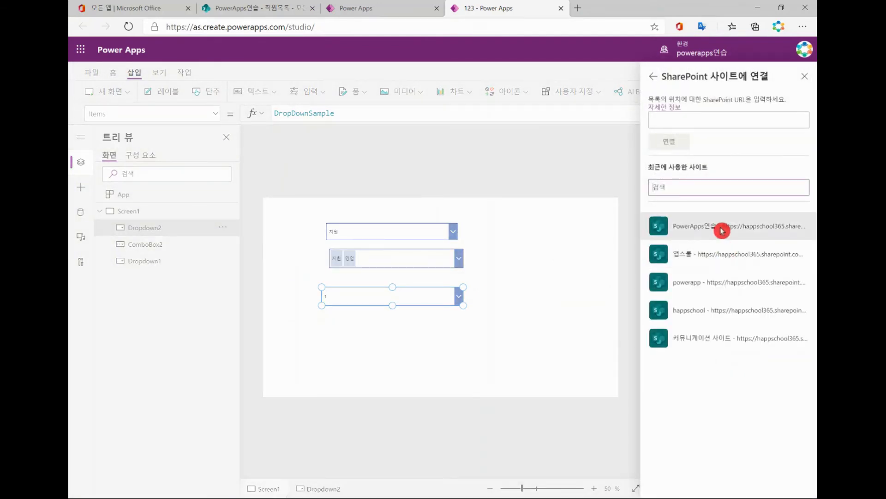
{"action": "left_click", "coordinate": [718, 230]}
{"action": "left_click", "coordinate": [718, 395]}
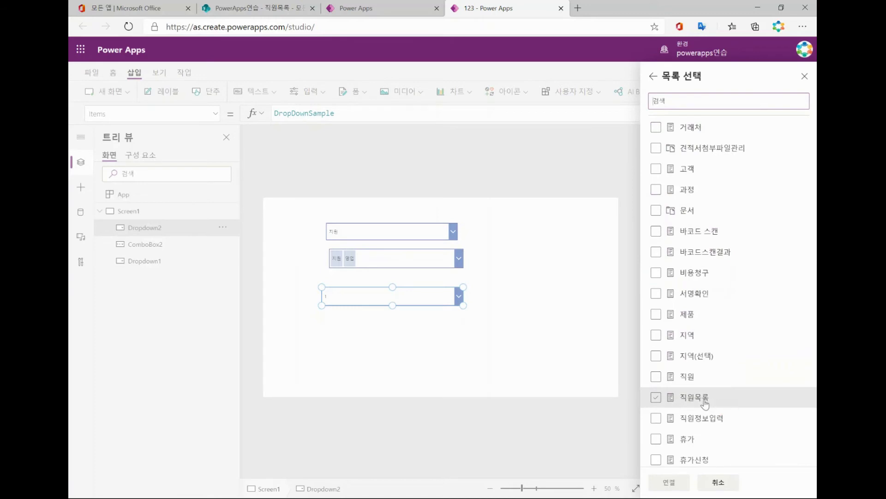
{"action": "left_click", "coordinate": [684, 483]}
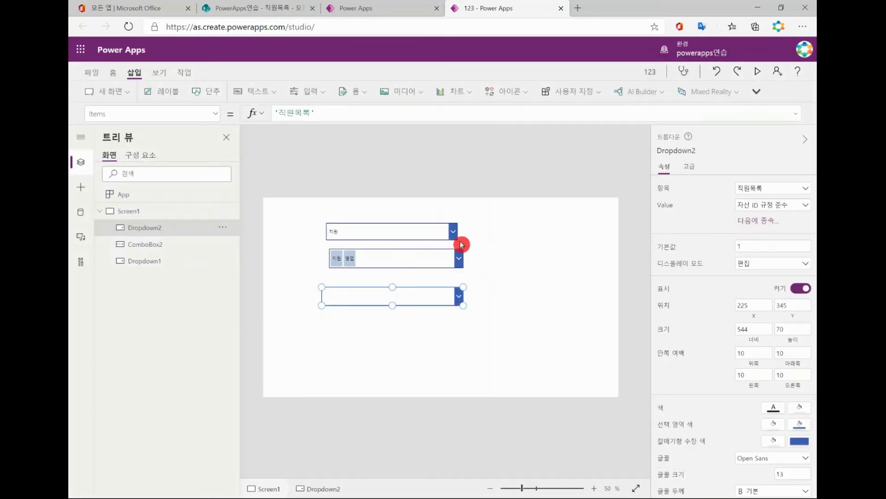
Step: Set the new drop-down's Value field to 부서
{"action": "left_click", "coordinate": [806, 206]}
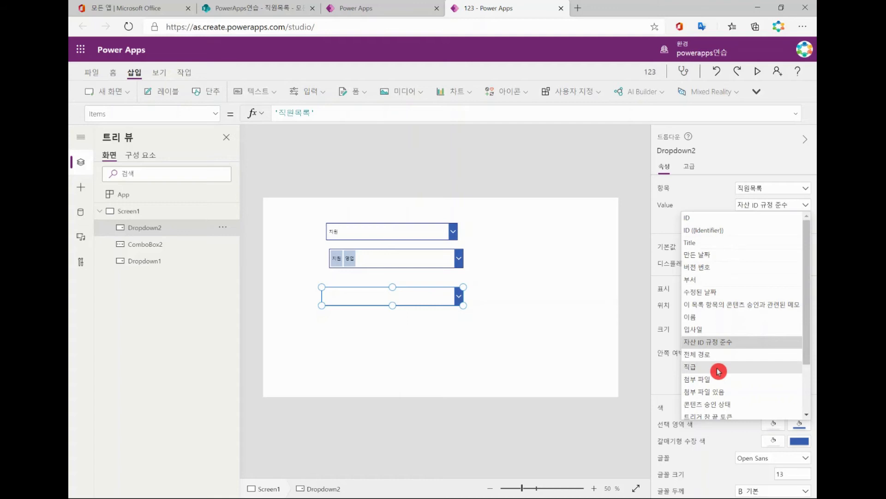
{"action": "left_click", "coordinate": [710, 284]}
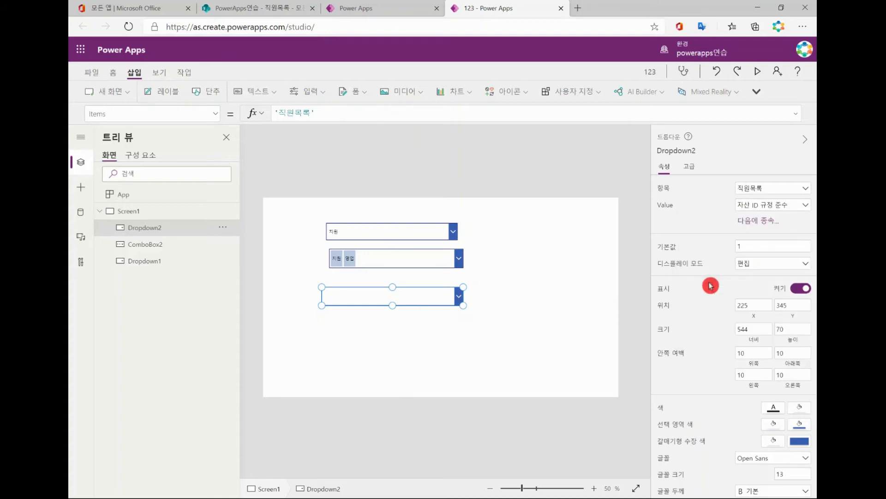
{"action": "left_click", "coordinate": [495, 343]}
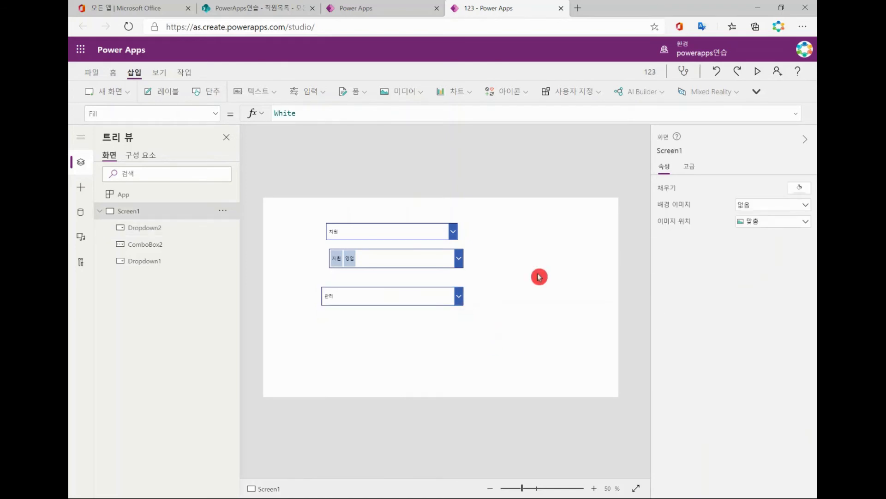
Step: Preview the app and compare the new drop-down's options with the 부서 column of the 직원목록 list in SharePoint
{"action": "left_click", "coordinate": [752, 74]}
{"action": "left_click", "coordinate": [480, 268]}
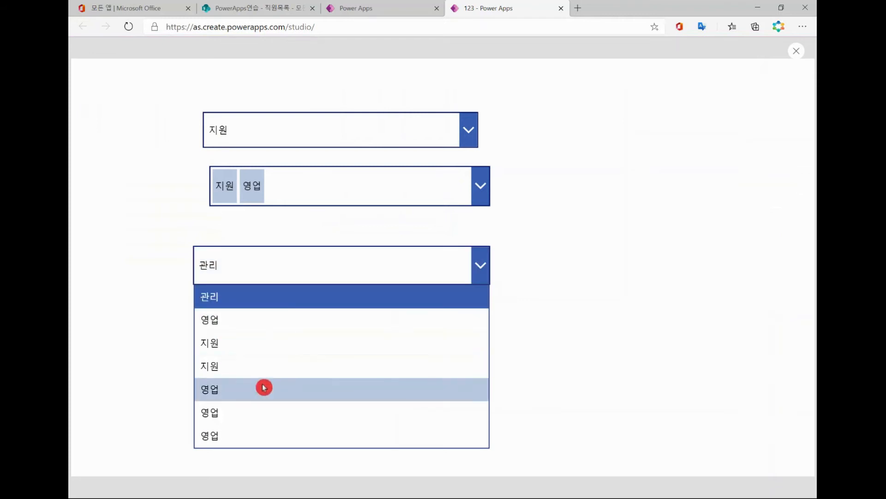
{"action": "left_click", "coordinate": [293, 8]}
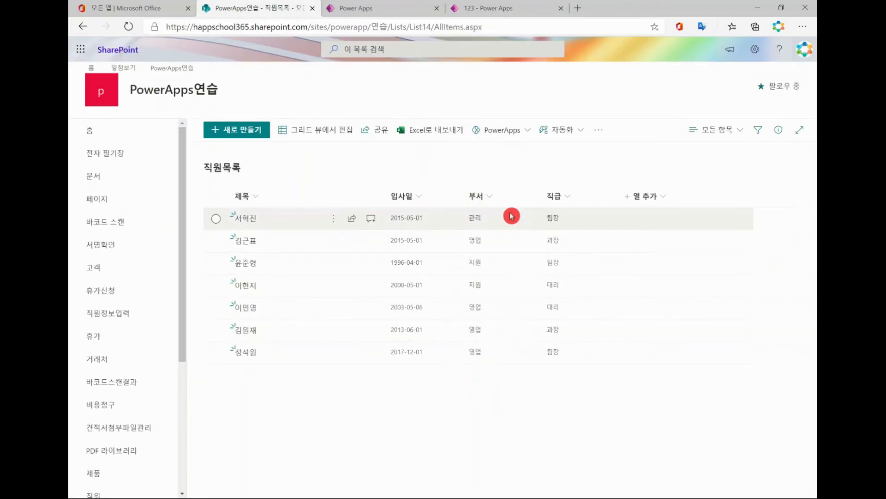
{"action": "left_click", "coordinate": [519, 10]}
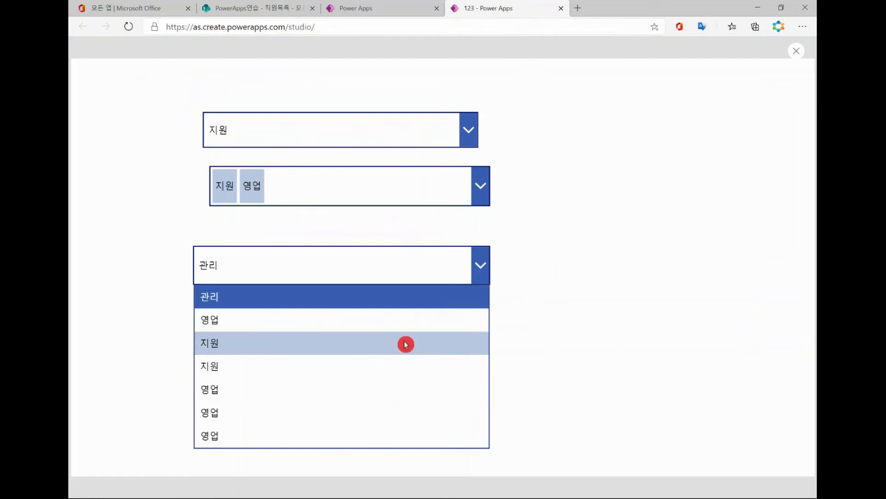
Step: Close the preview and set the lower drop-down's Items formula to Choices('직원목록'.부서)
{"action": "left_click", "coordinate": [795, 53]}
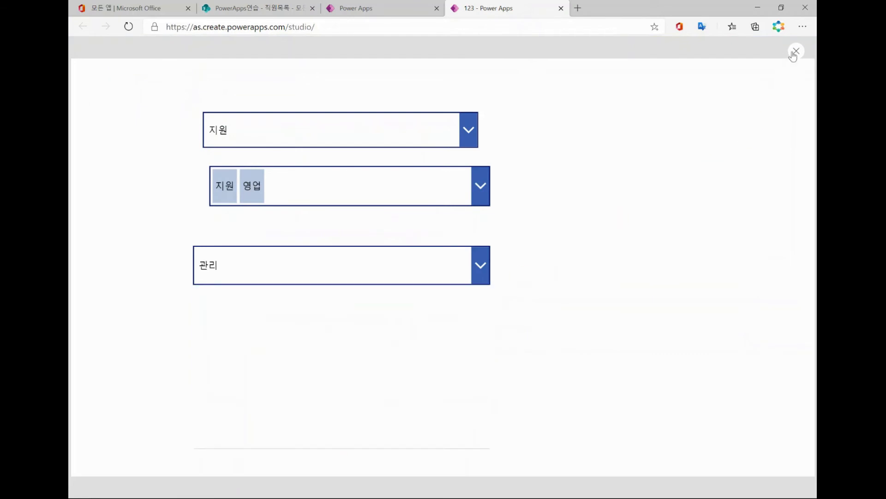
{"action": "left_click", "coordinate": [406, 301]}
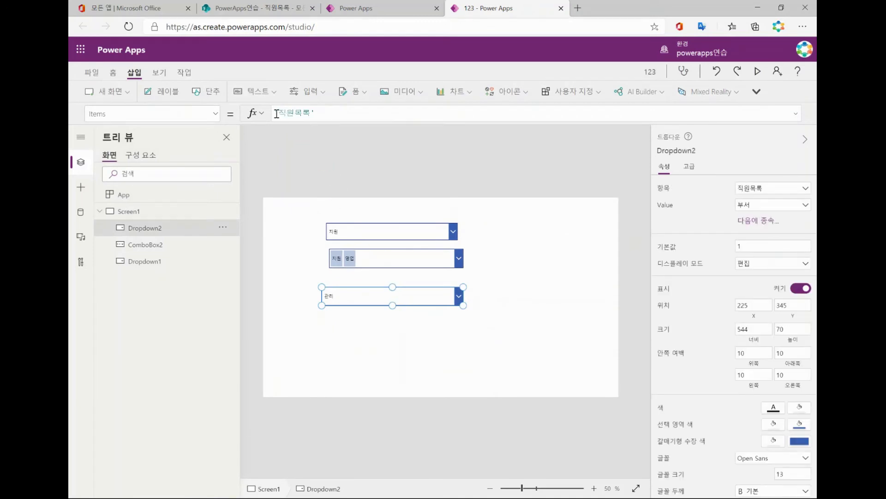
{"action": "left_click", "coordinate": [385, 109]}
{"action": "key", "text": "Home"}
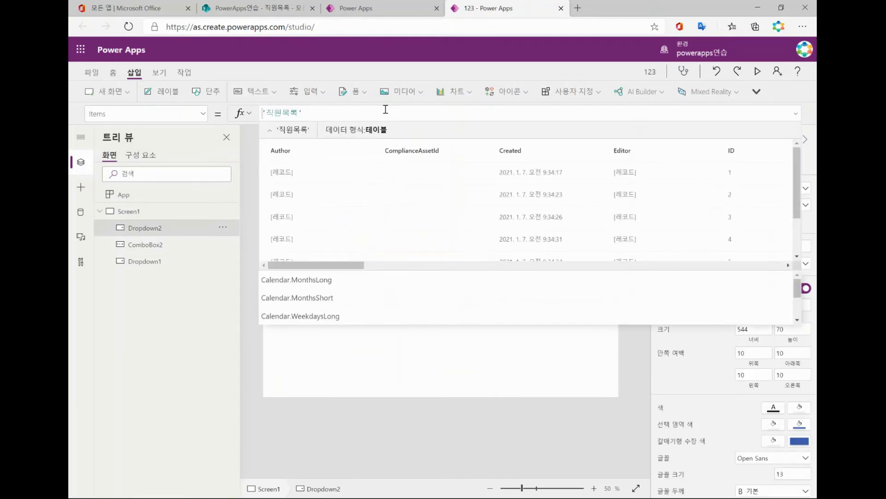
{"action": "type", "text": "cho"}
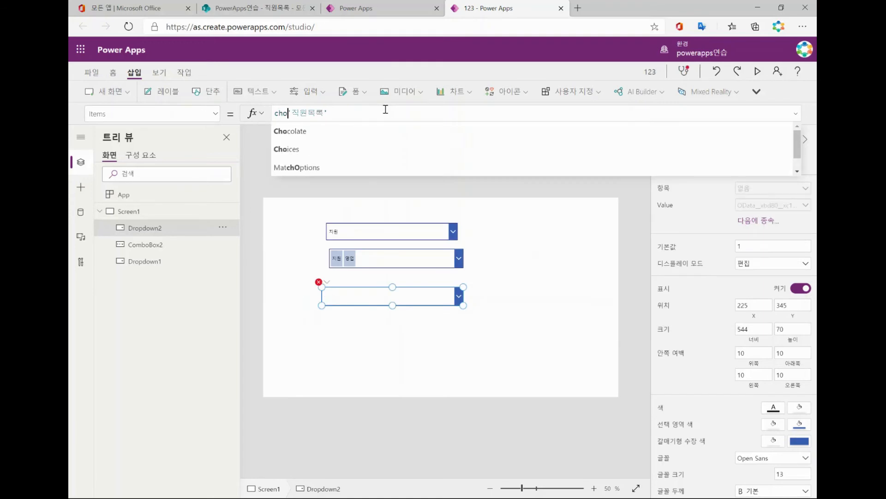
{"action": "left_click", "coordinate": [353, 148]}
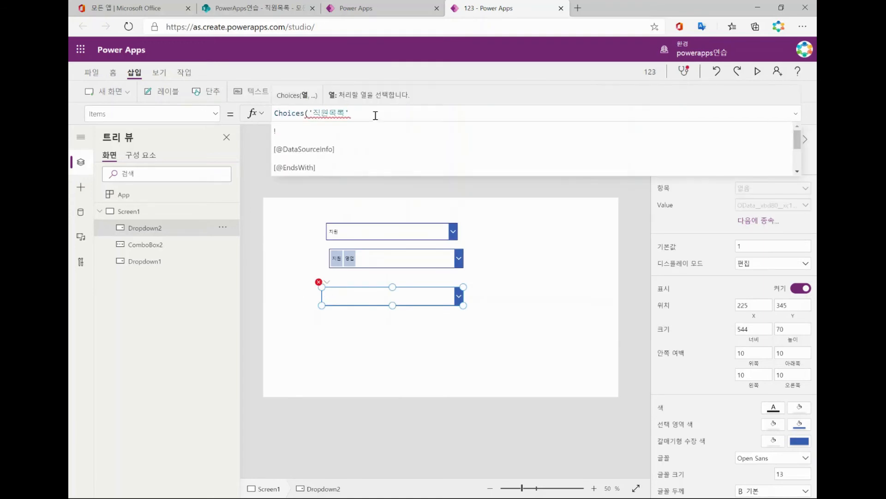
{"action": "type", "text": ")"}
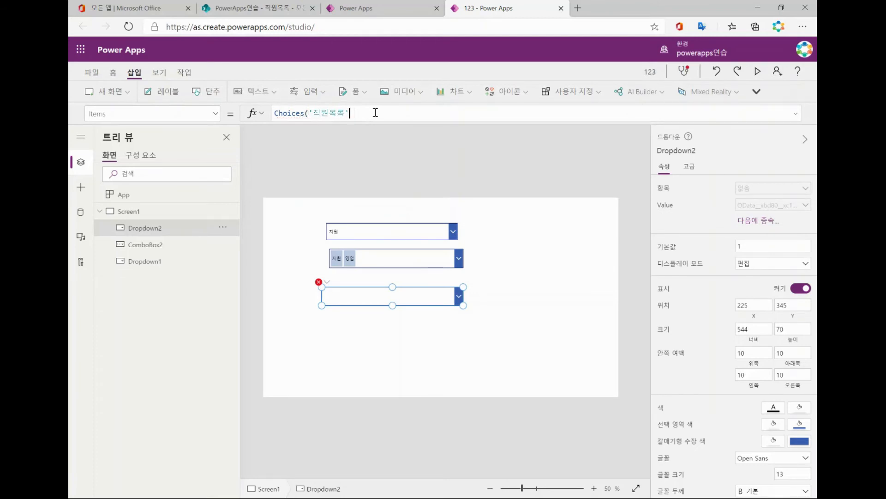
{"action": "type", "text": ".an"}
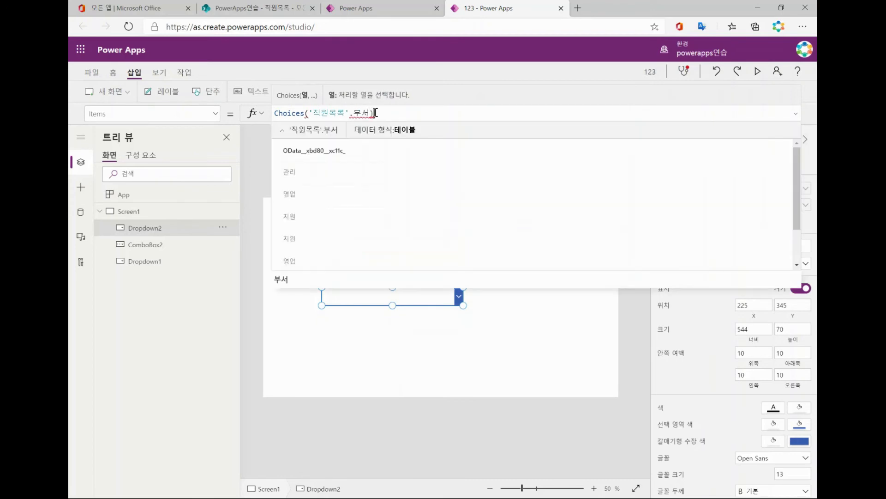
{"action": "type", "text": ")"}
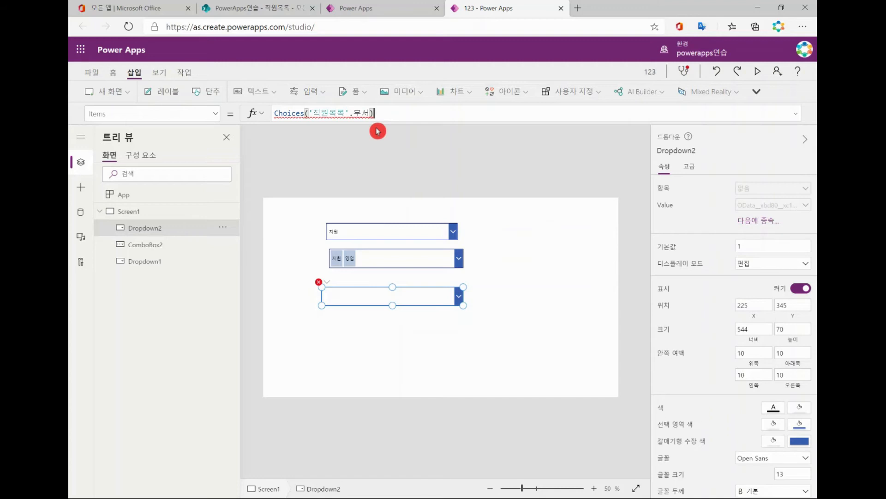
Step: Examine the 부서 column data behind the lower drop-down's 직원목록 formula and compare it with the upper drop-down's 직원 formula
{"action": "left_click", "coordinate": [370, 114]}
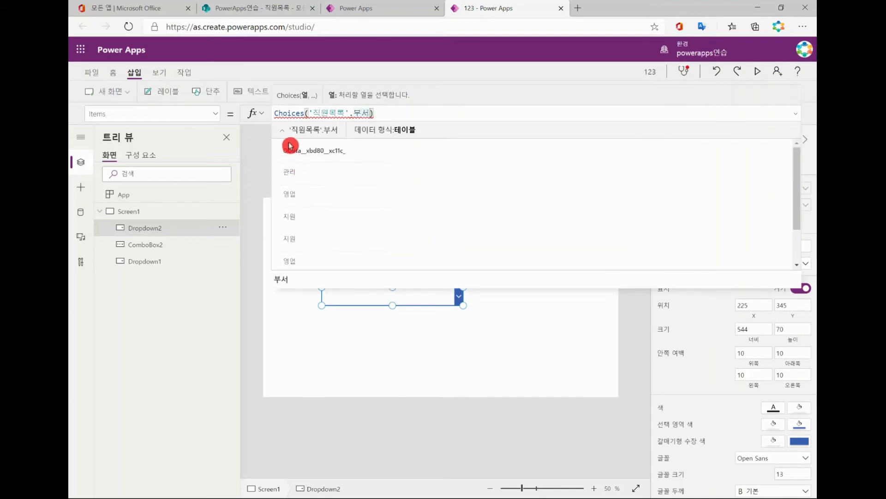
{"action": "scroll", "coordinate": [324, 174], "scroll_direction": "down", "scroll_amount": 2}
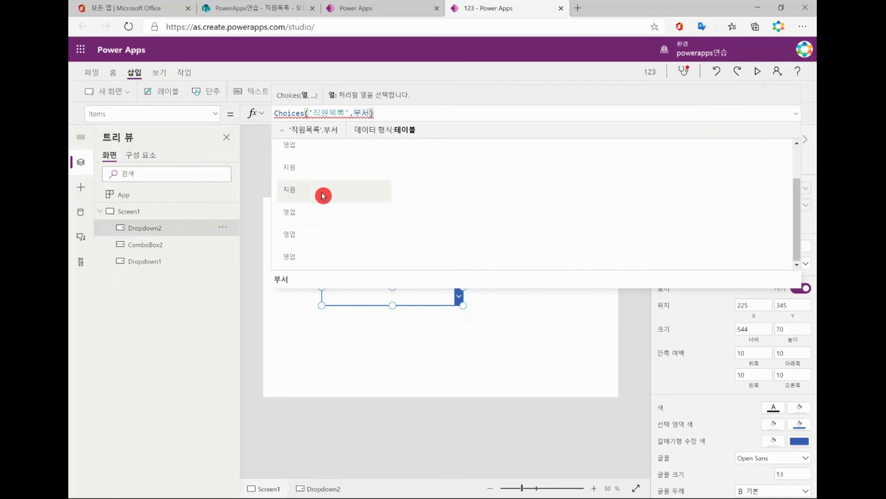
{"action": "scroll", "coordinate": [324, 203], "scroll_direction": "up", "scroll_amount": 2}
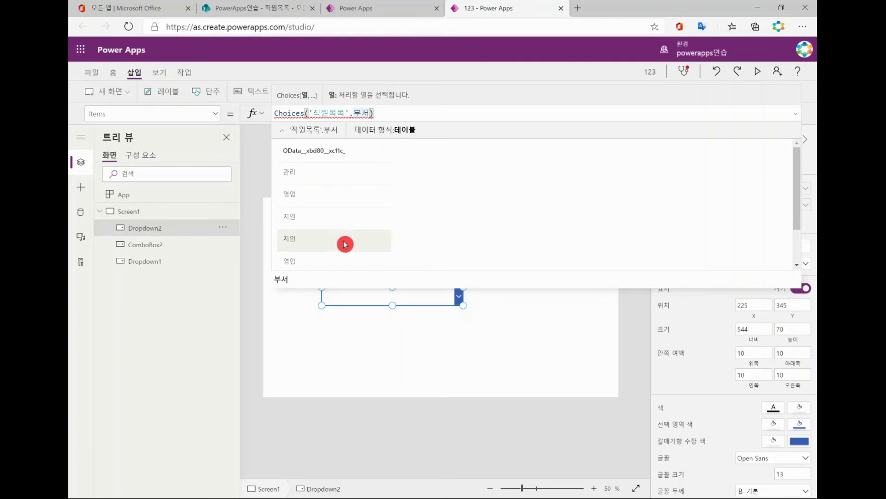
{"action": "left_click", "coordinate": [432, 327]}
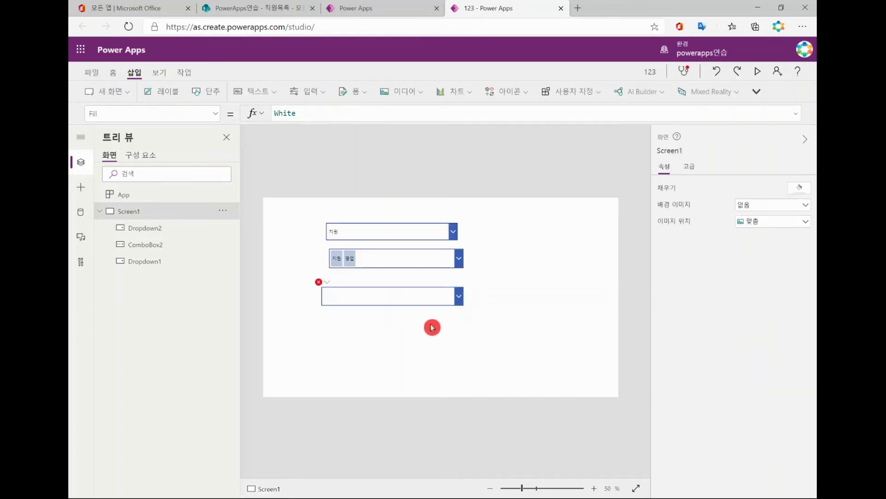
{"action": "left_click", "coordinate": [421, 301]}
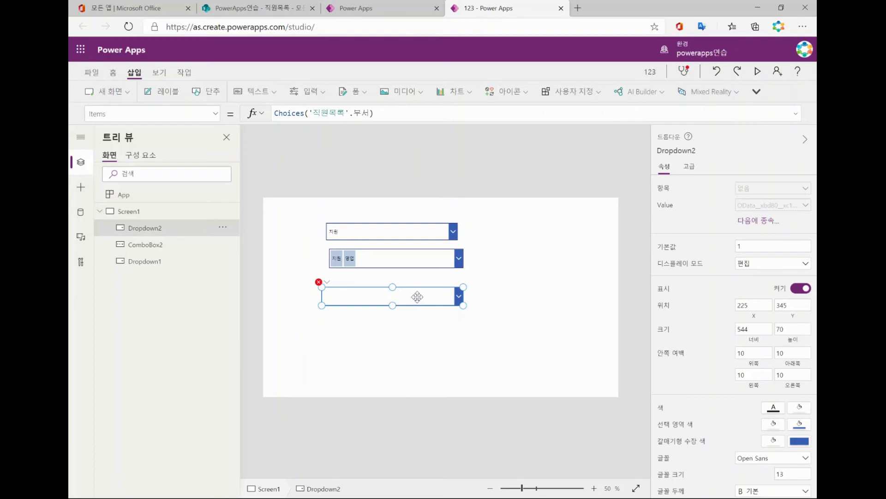
{"action": "left_click", "coordinate": [415, 230]}
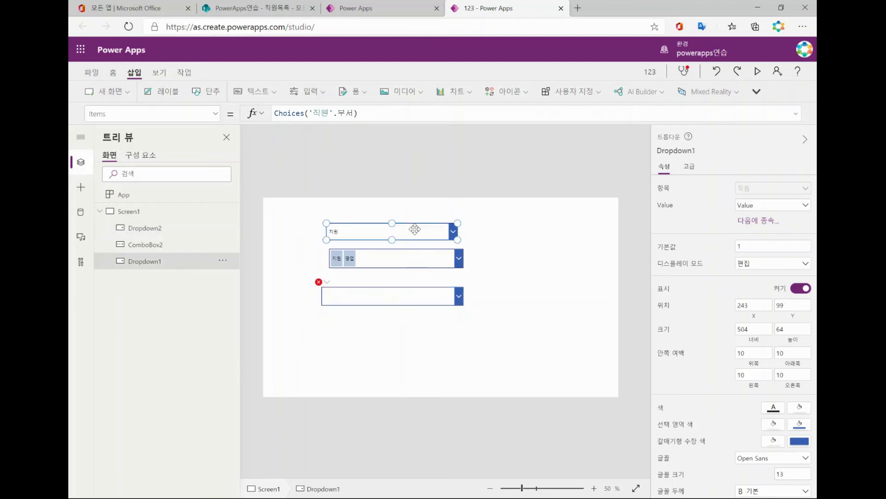
{"action": "left_click", "coordinate": [354, 113]}
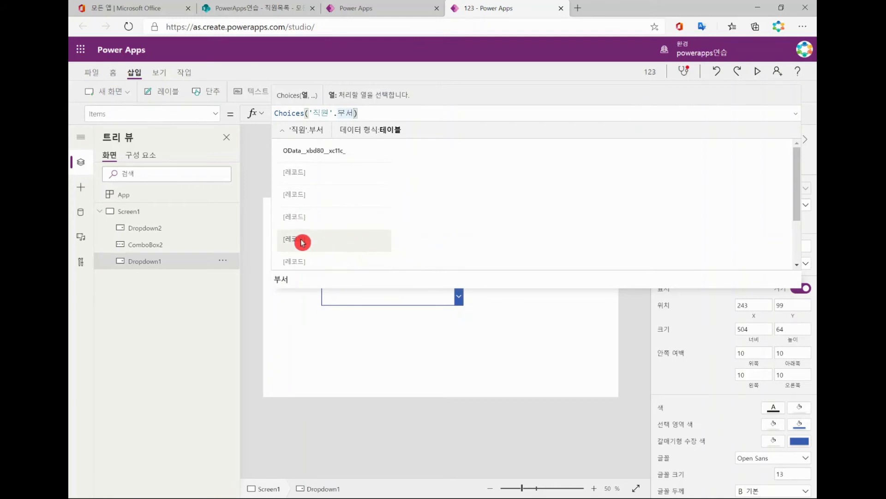
{"action": "left_click", "coordinate": [375, 346]}
{"action": "left_click", "coordinate": [439, 298]}
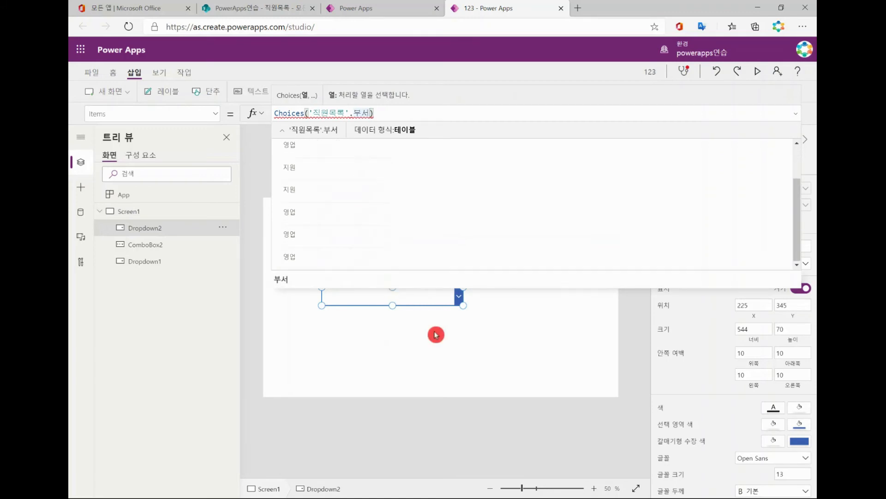
{"action": "left_click", "coordinate": [439, 353]}
{"action": "left_click", "coordinate": [430, 298]}
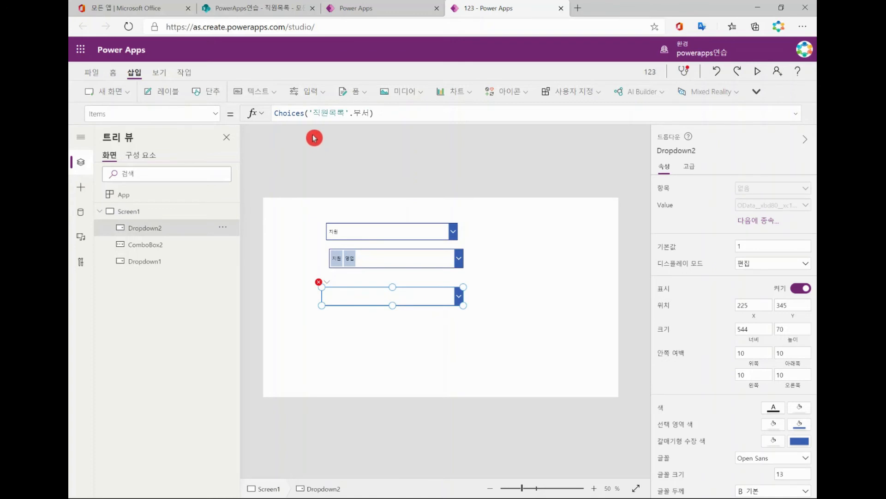
Step: Check the data type of the 부서 argument in the upper drop-down's Choices formula and in the lower drop-down's formula
{"action": "left_click", "coordinate": [378, 229]}
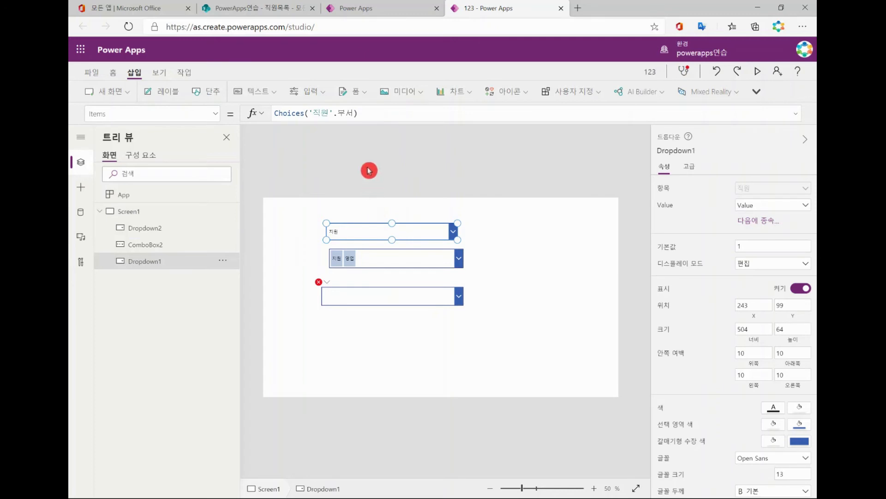
{"action": "left_click", "coordinate": [352, 113]}
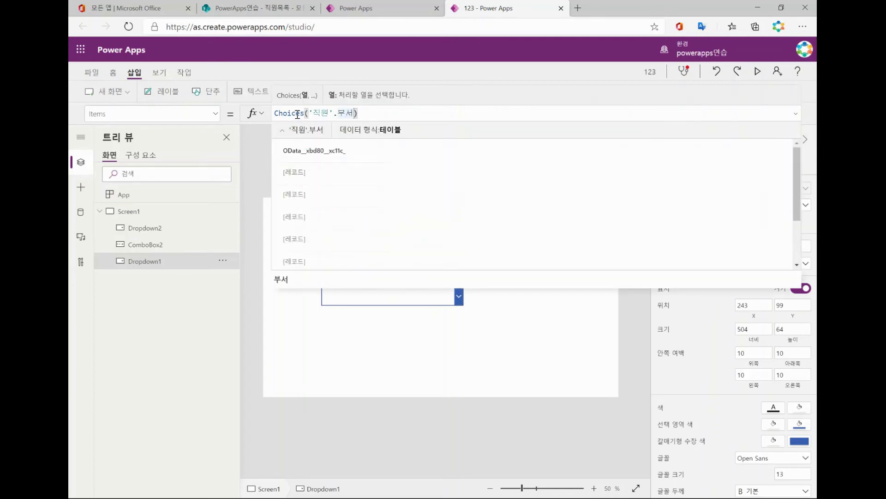
{"action": "left_click", "coordinate": [297, 113]}
{"action": "left_click", "coordinate": [384, 346]}
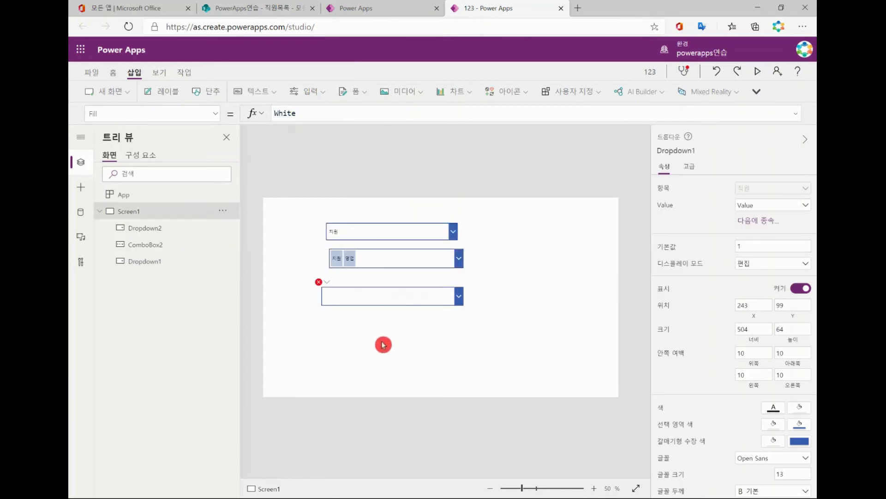
{"action": "left_click", "coordinate": [388, 297]}
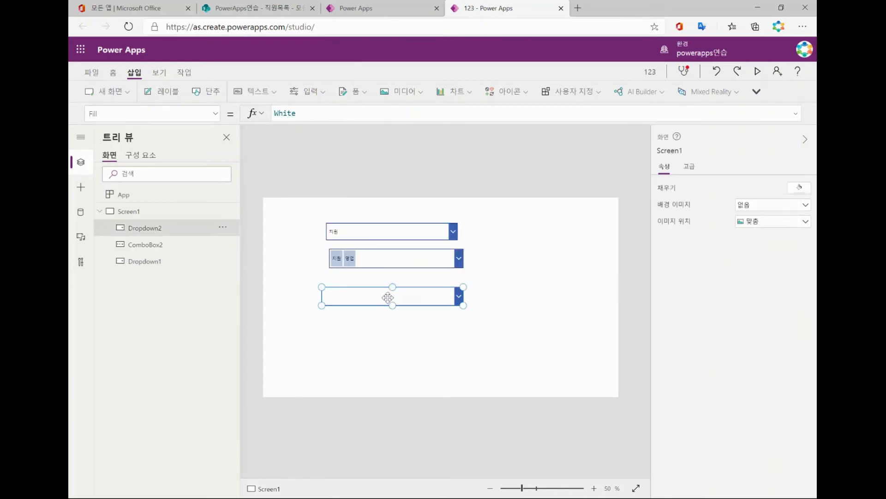
{"action": "mouse_move", "coordinate": [366, 116]}
{"action": "left_click", "coordinate": [366, 114]}
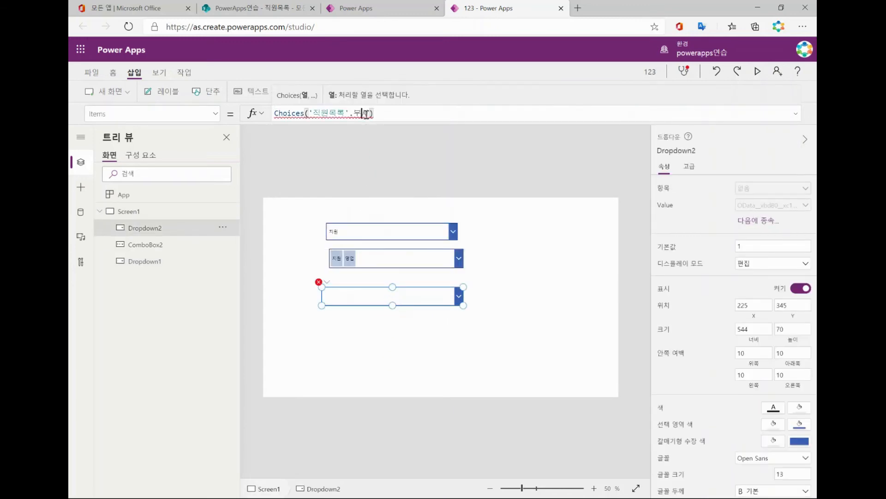
{"action": "left_click", "coordinate": [345, 155]}
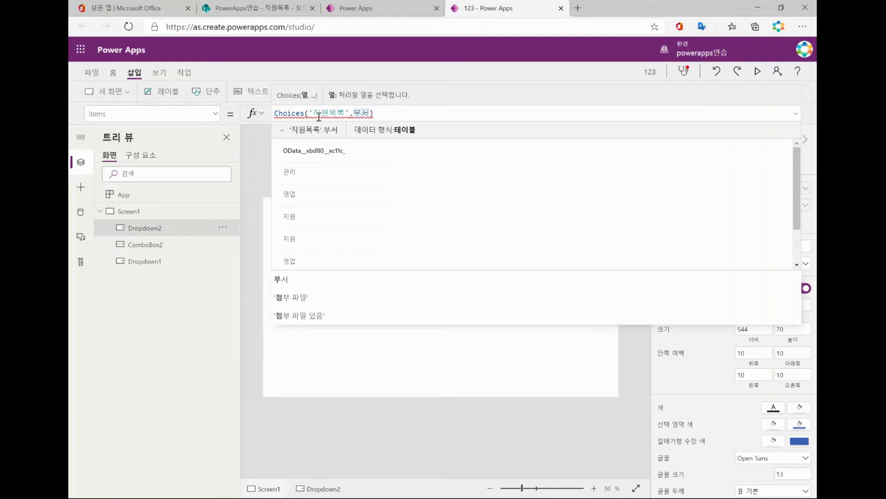
{"action": "left_click", "coordinate": [370, 362]}
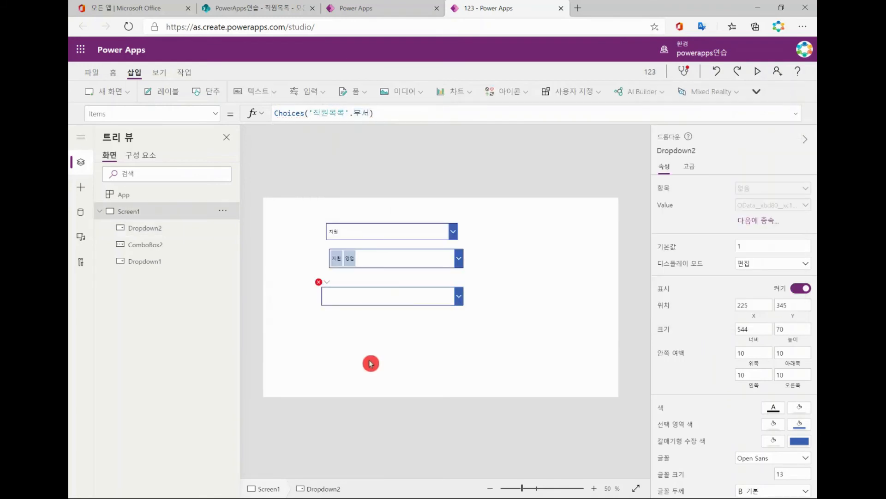
Step: Compare what the 부서 argument and the Choices function each return in the upper drop-down's formula and in the lower one's
{"action": "left_click", "coordinate": [421, 303]}
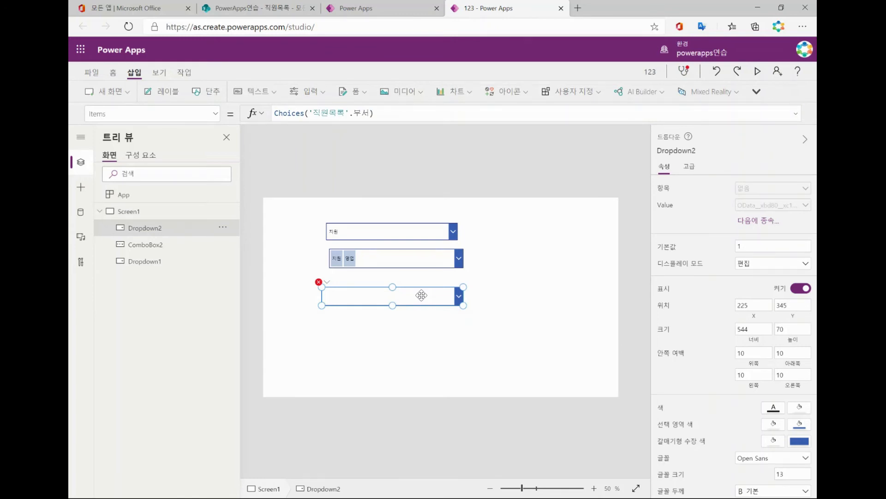
{"action": "left_click", "coordinate": [410, 229]}
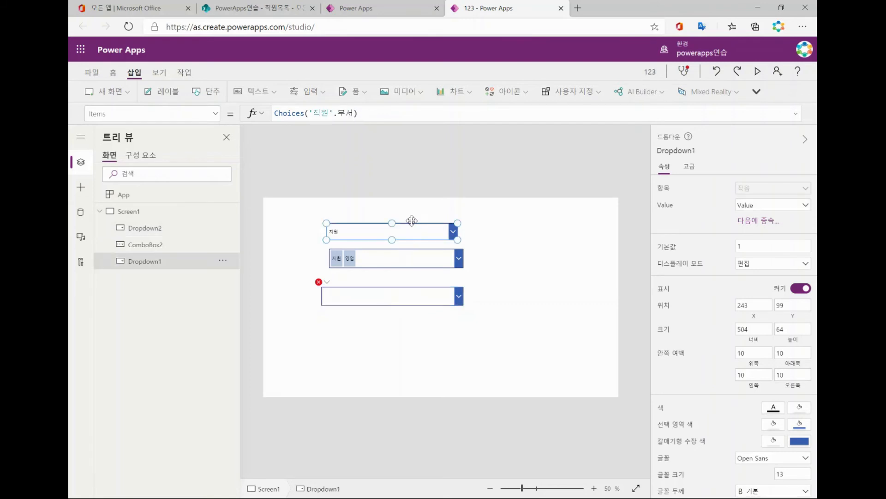
{"action": "left_click", "coordinate": [355, 112]}
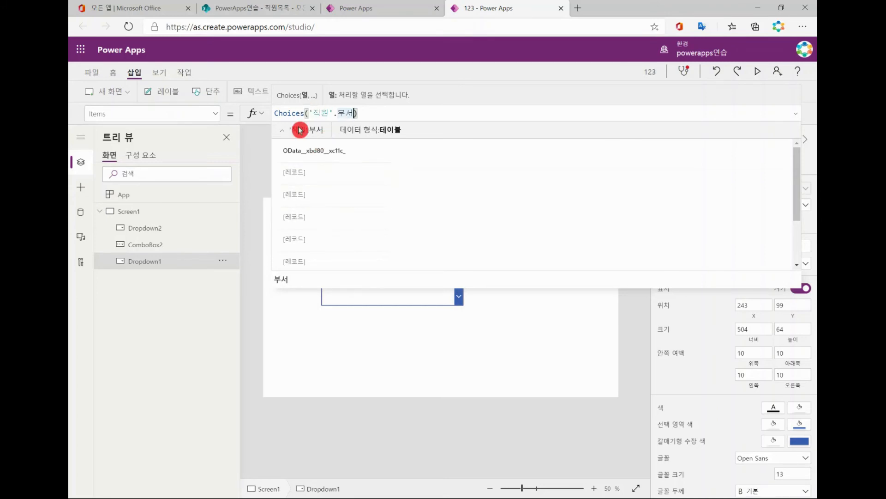
{"action": "left_click", "coordinate": [299, 114]}
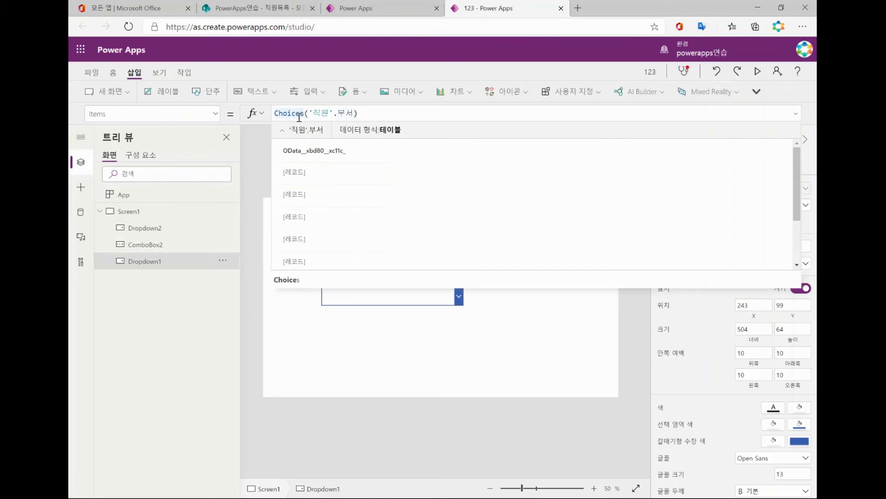
{"action": "left_click", "coordinate": [353, 113]}
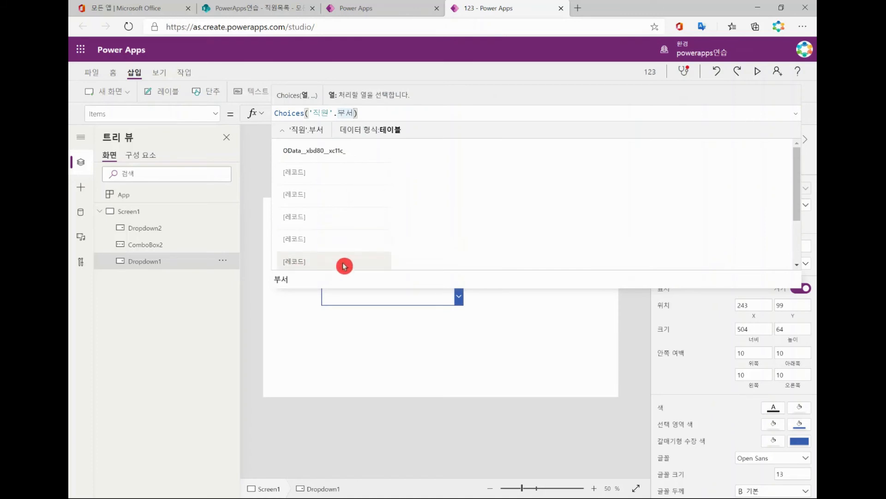
{"action": "left_click", "coordinate": [295, 114]}
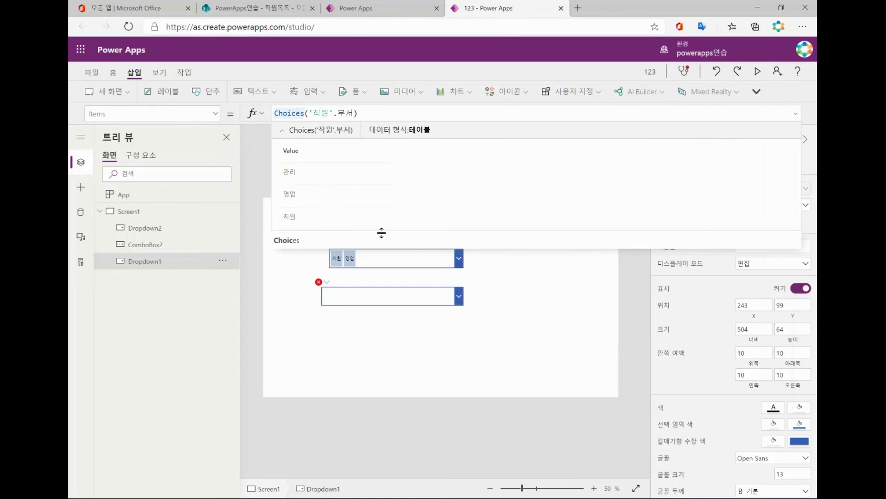
{"action": "left_click", "coordinate": [307, 368]}
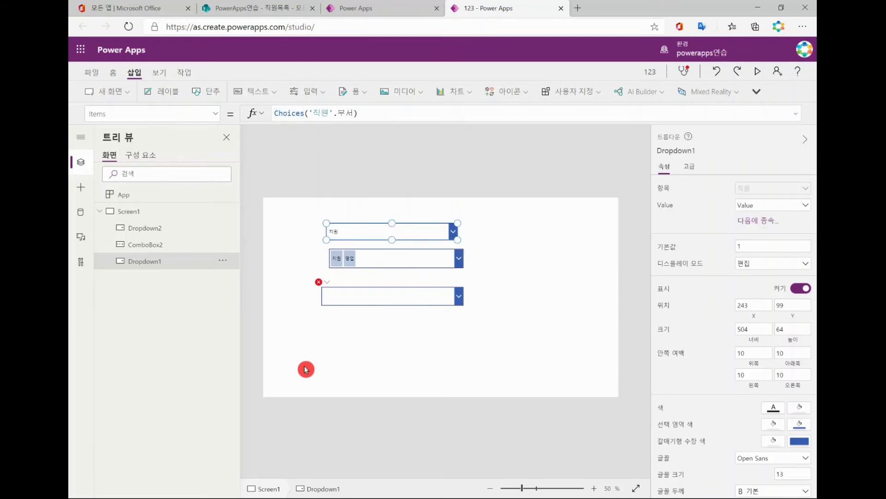
{"action": "left_click", "coordinate": [372, 231]}
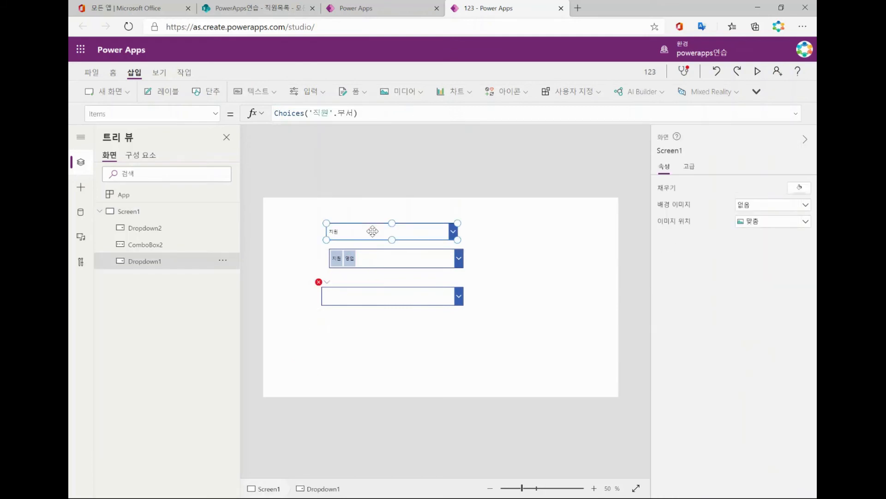
{"action": "left_click", "coordinate": [419, 295]}
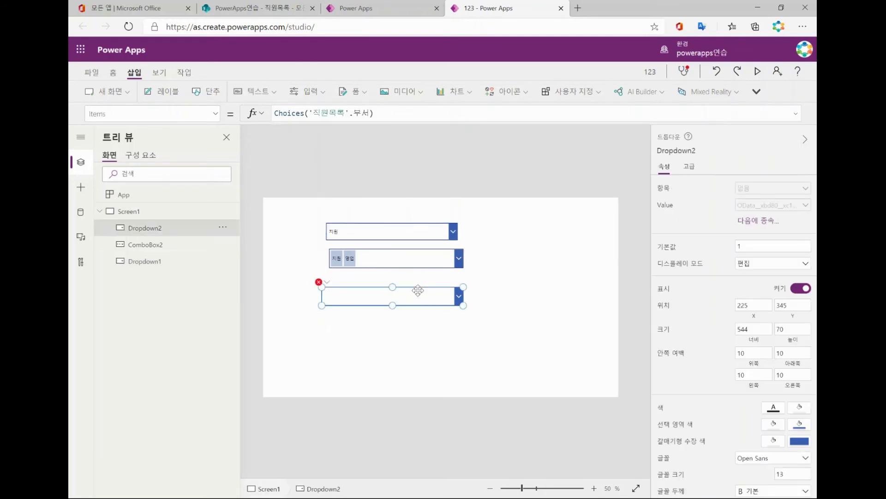
{"action": "left_click", "coordinate": [365, 115]}
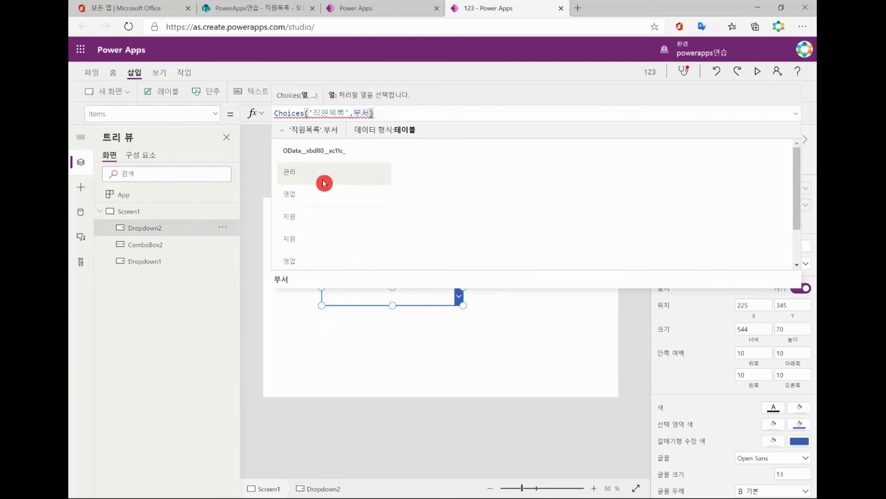
{"action": "left_click", "coordinate": [296, 114]}
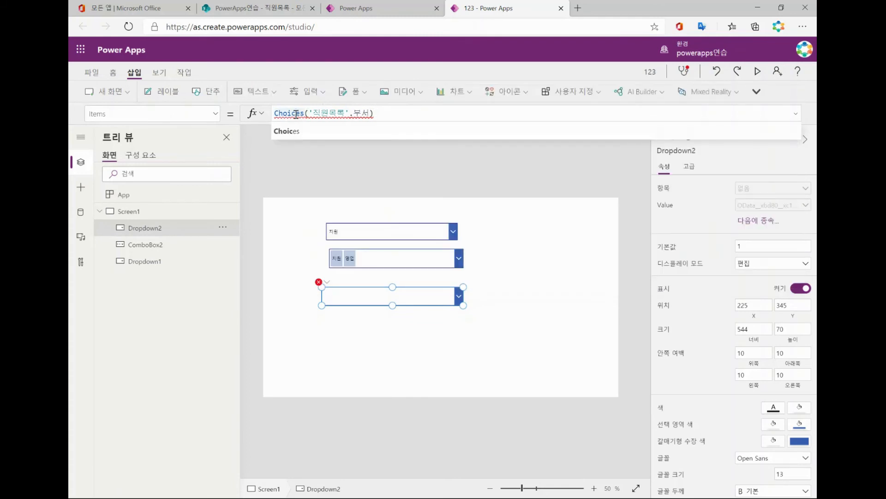
Step: Examine the Choices function, its '직원목록'.부서 argument and the related error messages in the lower drop-down's Items formula
{"action": "left_click", "coordinate": [292, 133]}
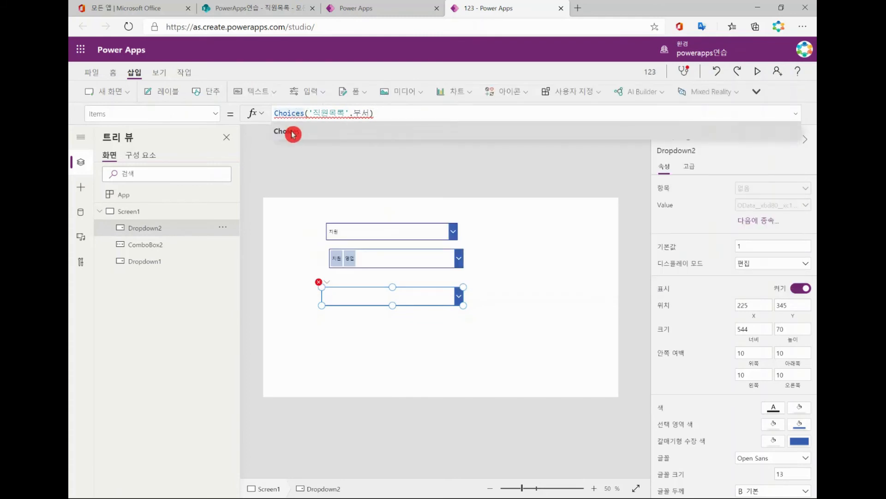
{"action": "mouse_move", "coordinate": [349, 112]}
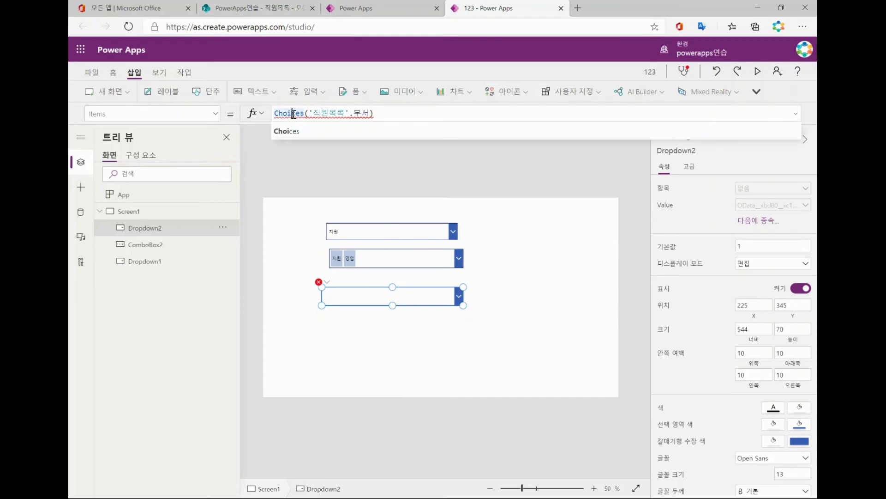
{"action": "left_click", "coordinate": [371, 114]}
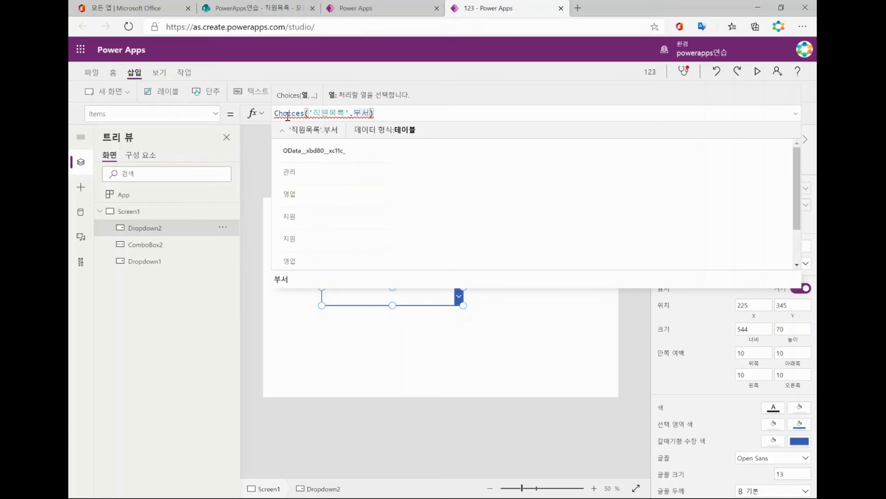
{"action": "left_click", "coordinate": [352, 113]}
{"action": "type", "text": "."}
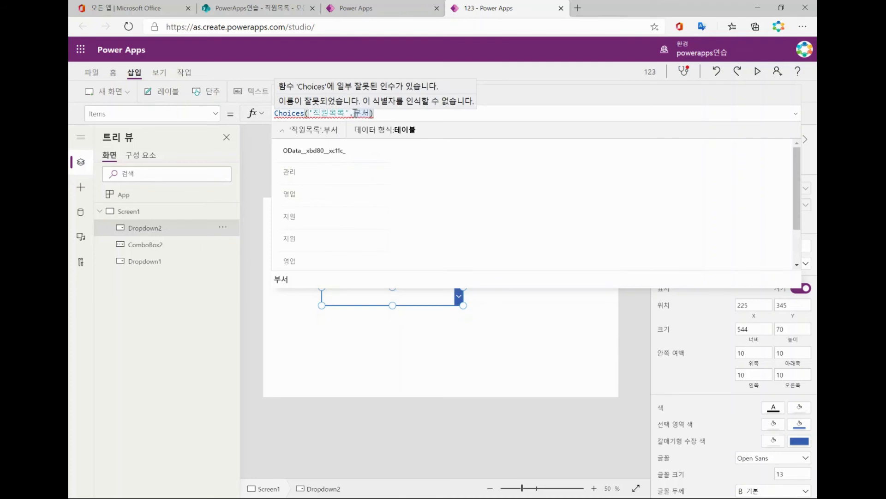
{"action": "left_click", "coordinate": [304, 113]}
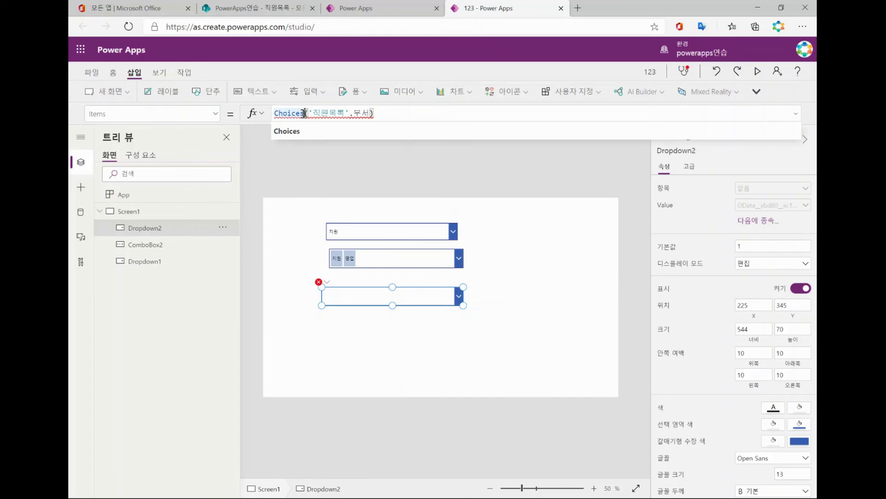
{"action": "left_click", "coordinate": [361, 113]}
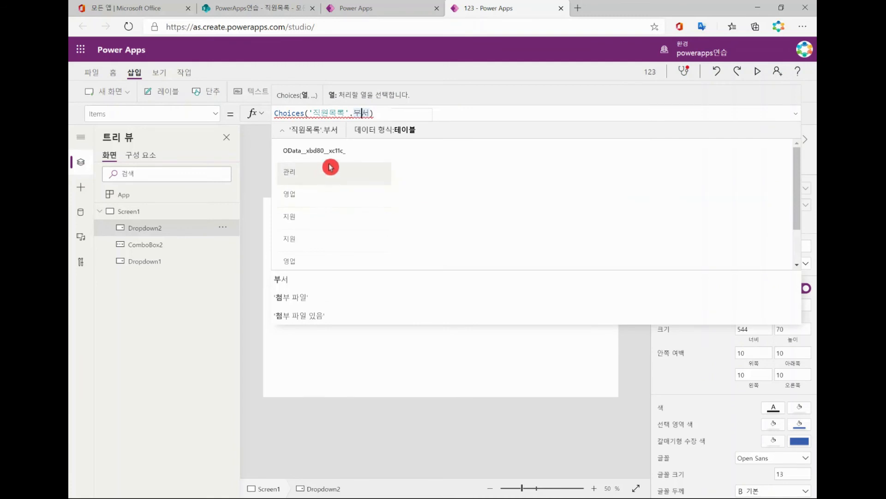
{"action": "left_click", "coordinate": [297, 119]}
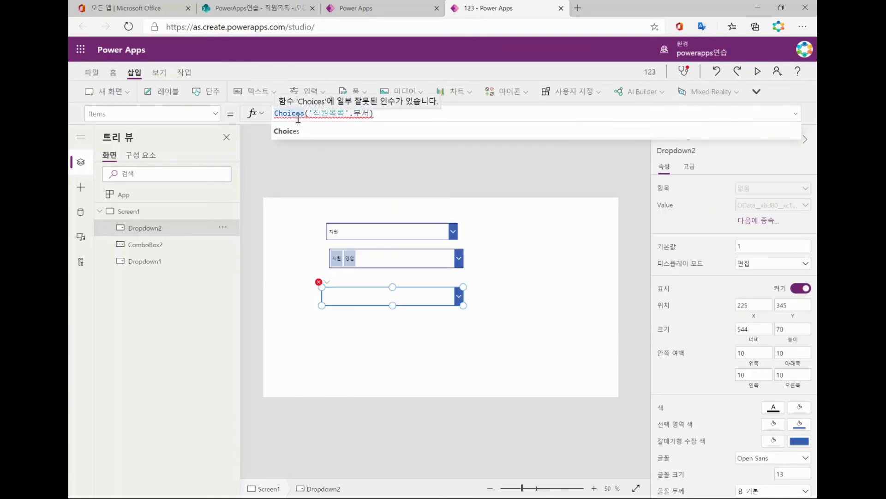
{"action": "left_click", "coordinate": [357, 113]}
{"action": "left_click", "coordinate": [282, 112]}
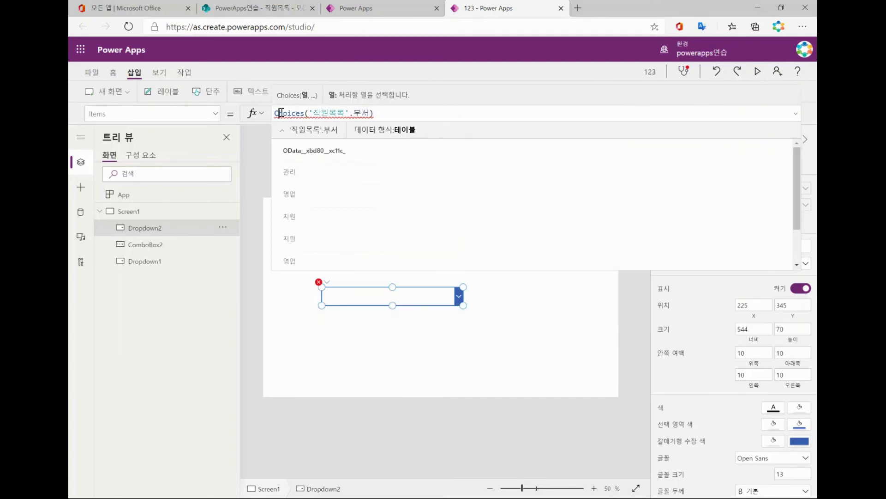
{"action": "left_click", "coordinate": [418, 296]}
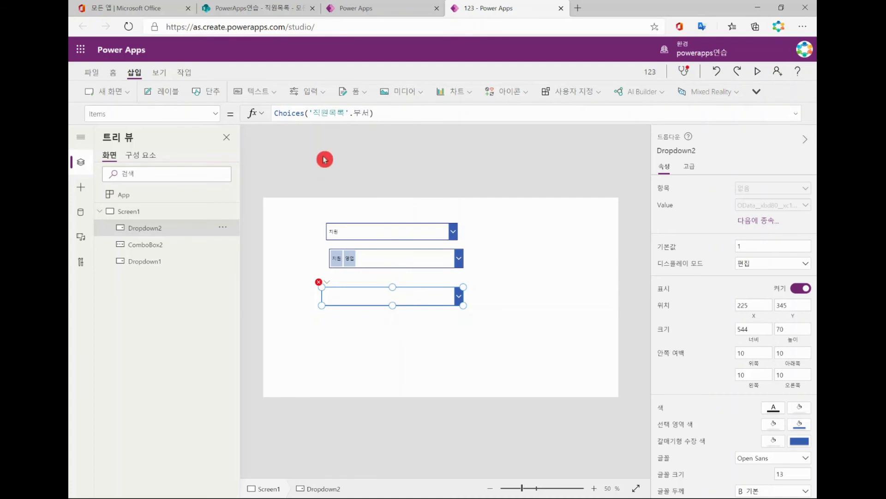
{"action": "mouse_move", "coordinate": [307, 115]}
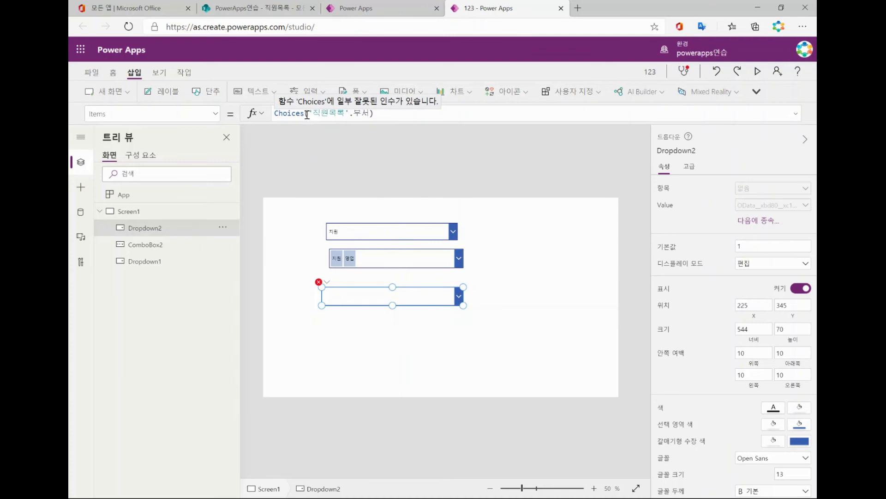
Step: Replace the Choices function with Distinct in the lower drop-down's Items formula
{"action": "double_click", "coordinate": [307, 114]}
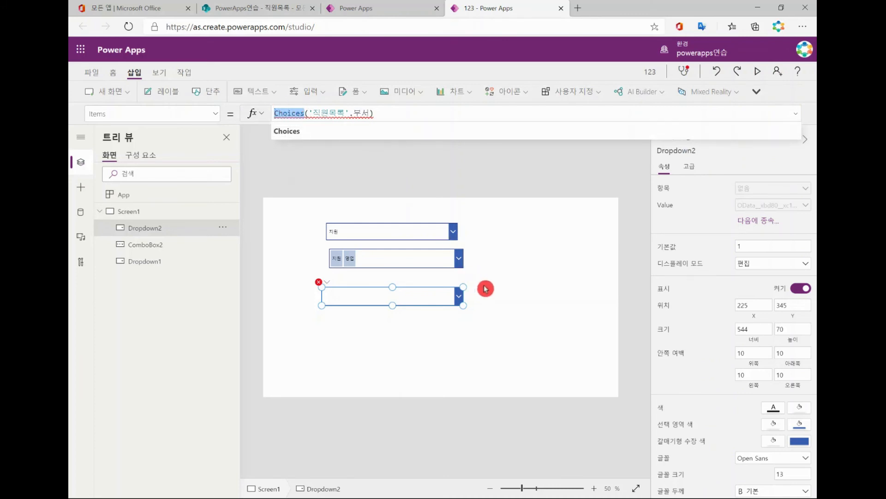
{"action": "mouse_move", "coordinate": [312, 113]}
{"action": "key", "text": "BackSpace"}
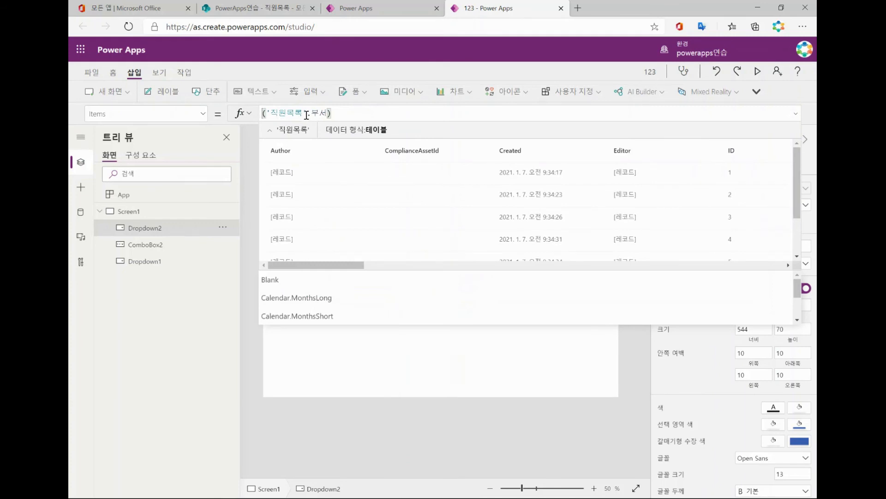
{"action": "type", "text": "di"}
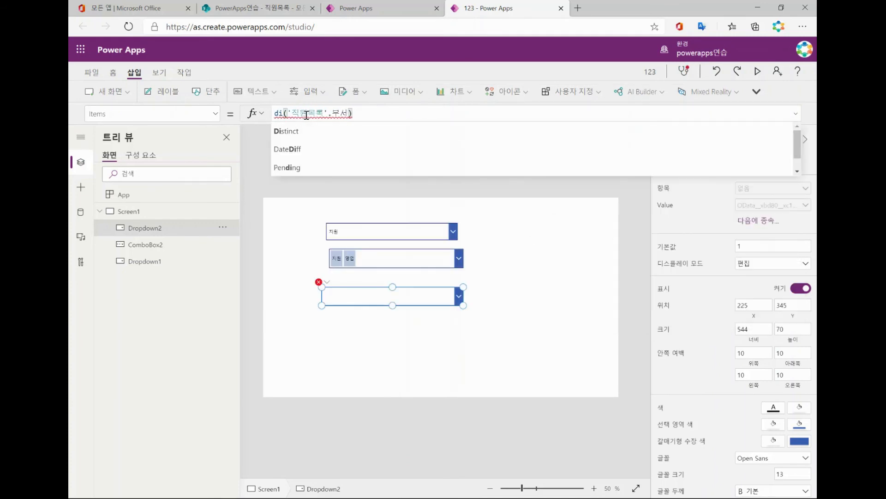
{"action": "left_click", "coordinate": [307, 135]}
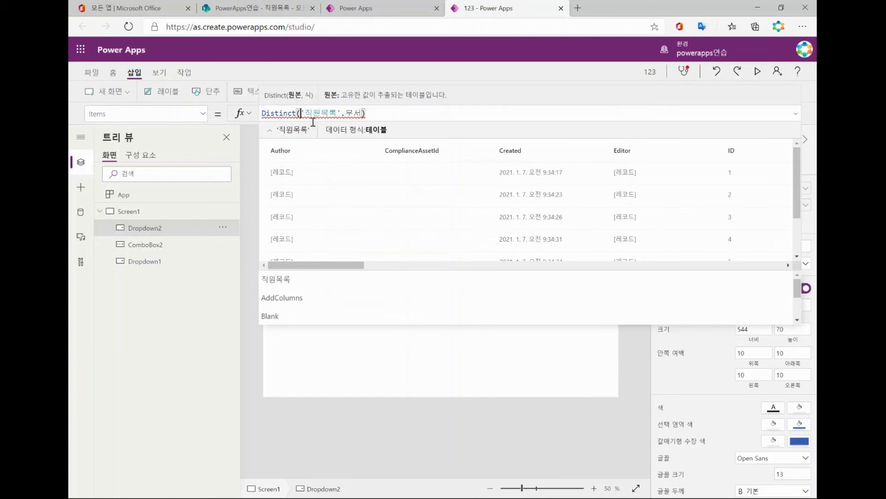
Step: Rewrite the Distinct function's arguments so that the lower drop-down's Items formula reads Distinct('직원목록',부서)
{"action": "left_click", "coordinate": [374, 115]}
{"action": "key", "text": "BackSpace"}
{"action": "key", "text": "BackSpace"}
{"action": "key", "text": "BackSpace"}
{"action": "key", "text": "BackSpace"}
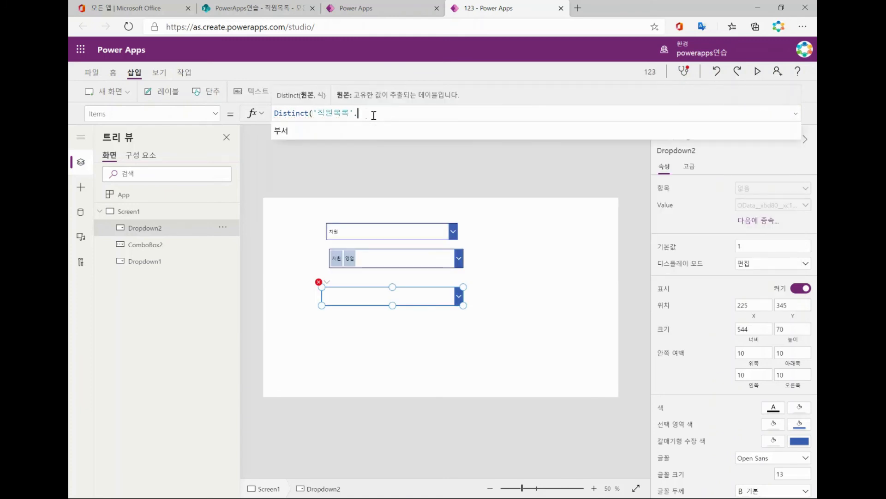
{"action": "left_click", "coordinate": [297, 100]}
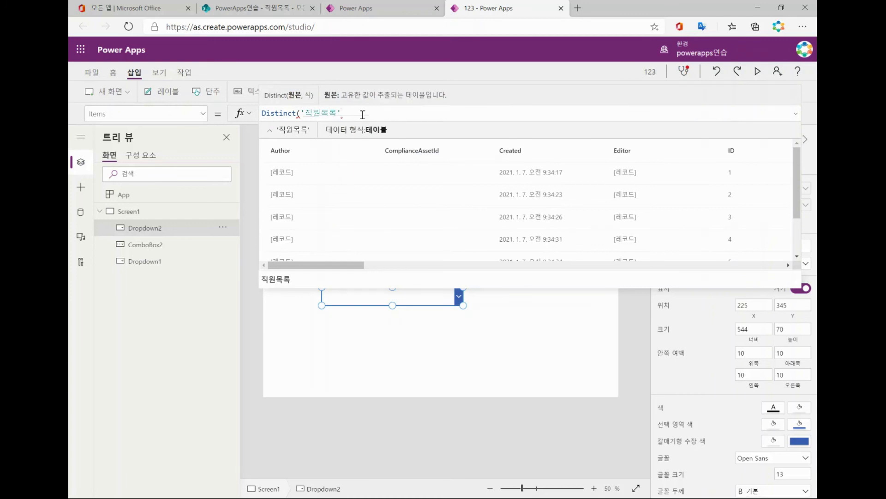
{"action": "type", "text": ","}
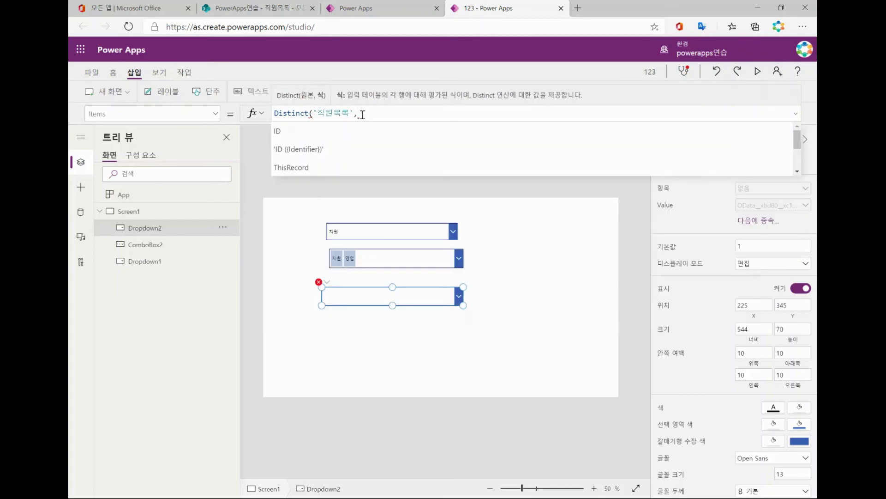
{"action": "scroll", "coordinate": [346, 139], "scroll_direction": "down", "scroll_amount": 3}
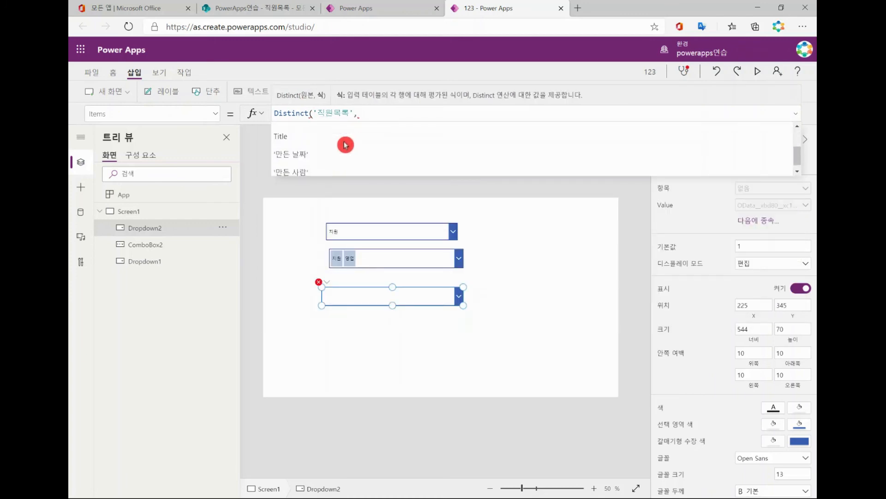
{"action": "scroll", "coordinate": [346, 145], "scroll_direction": "down", "scroll_amount": 3}
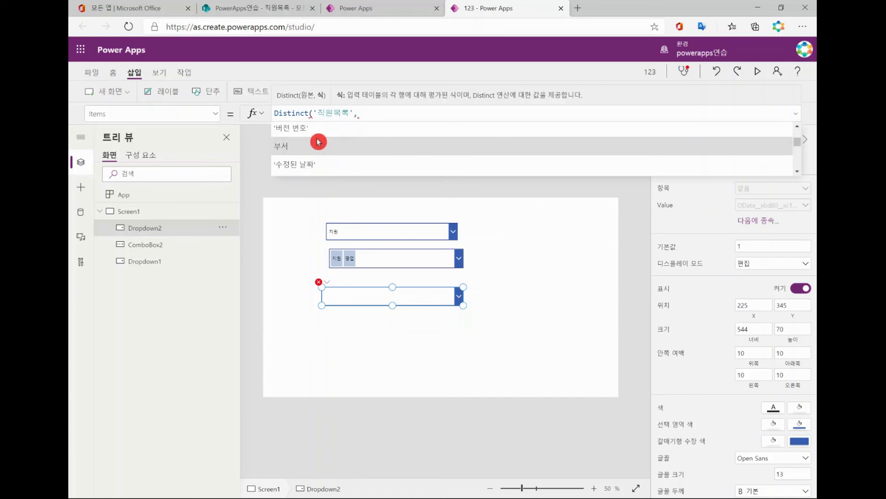
{"action": "type", "text": "부서)"}
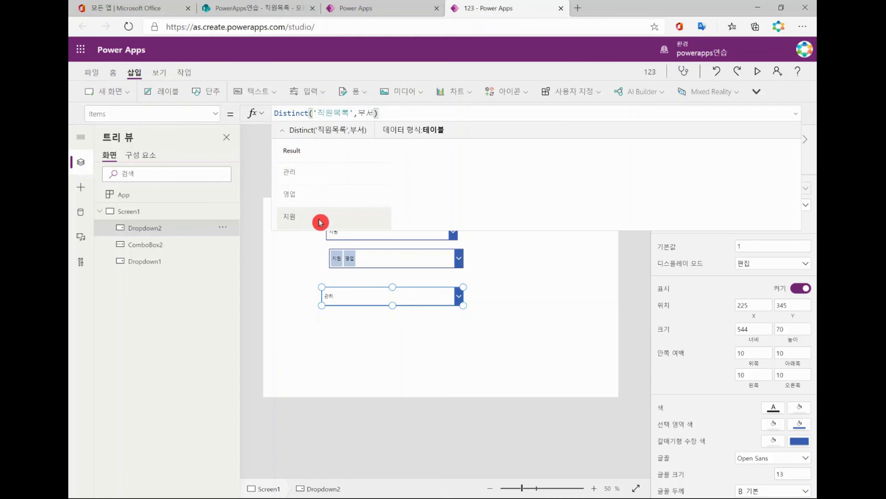
{"action": "left_click", "coordinate": [534, 333]}
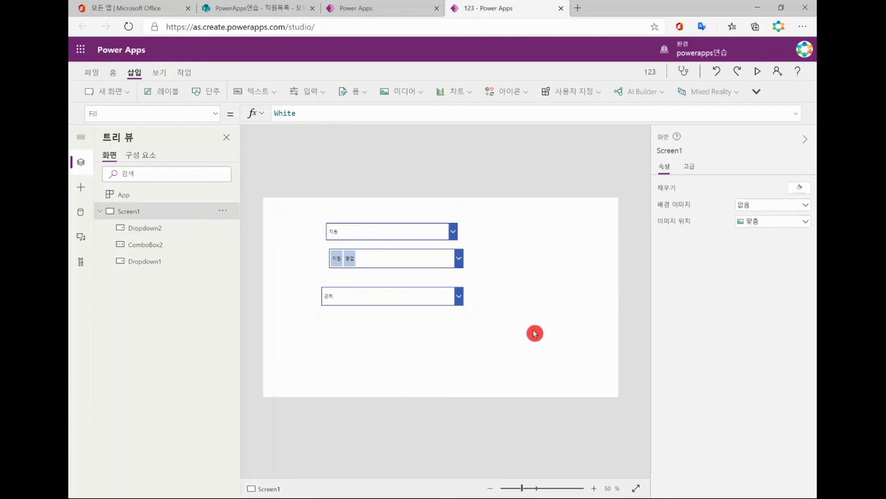
Step: Preview the app to compare the option lists of the lower and upper drop-downs, and return to editing
{"action": "left_click", "coordinate": [757, 71]}
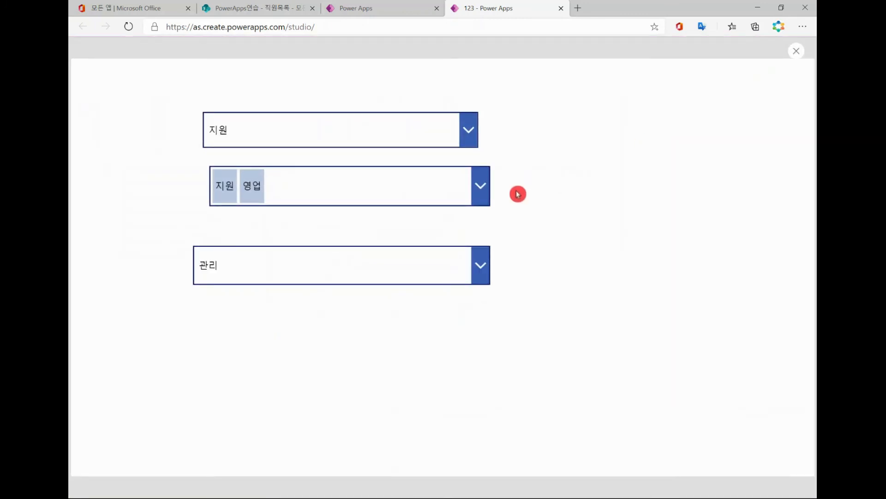
{"action": "left_click", "coordinate": [488, 278]}
{"action": "left_click", "coordinate": [471, 133]}
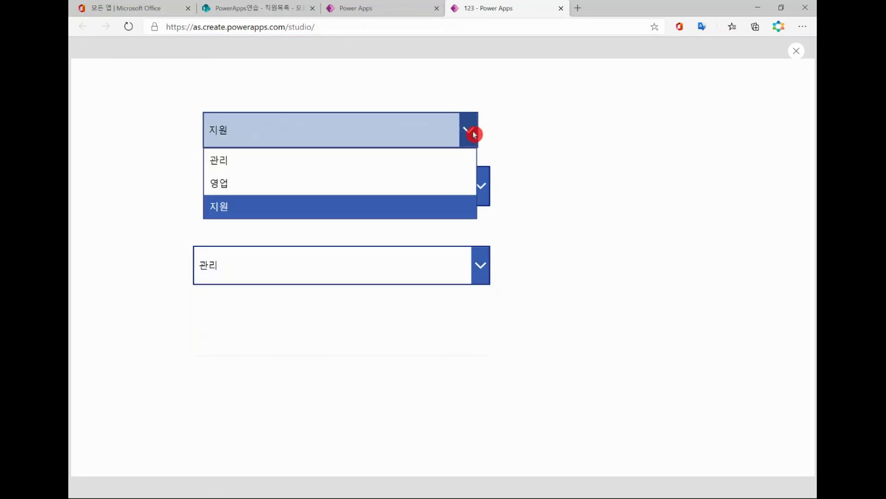
{"action": "left_click", "coordinate": [569, 136]}
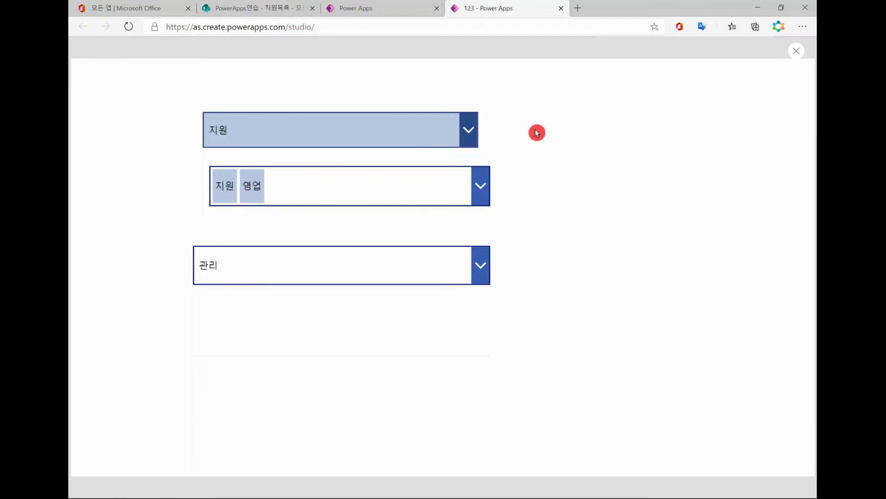
{"action": "left_click", "coordinate": [796, 52]}
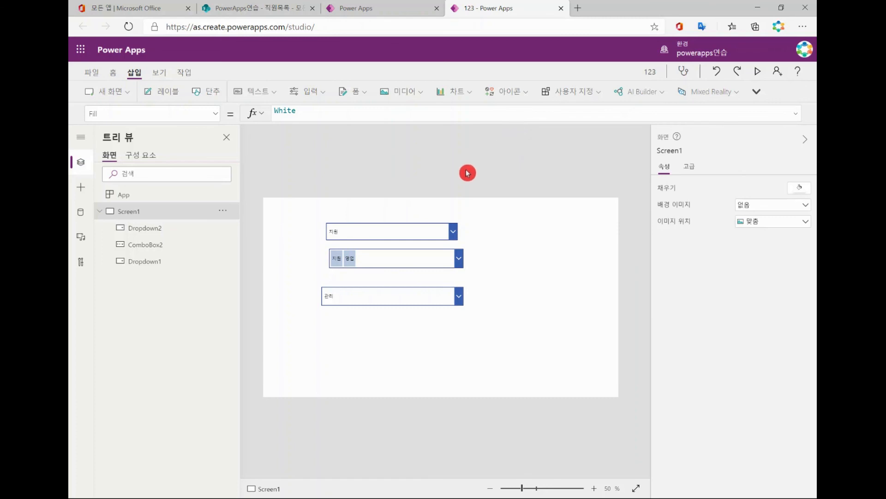
Step: Move the upper drop-down to about X 69, Y 60, and delete the combo box and the lower drop-down
{"action": "left_click_drag", "start_coordinate": [404, 236], "coordinate": [359, 225]}
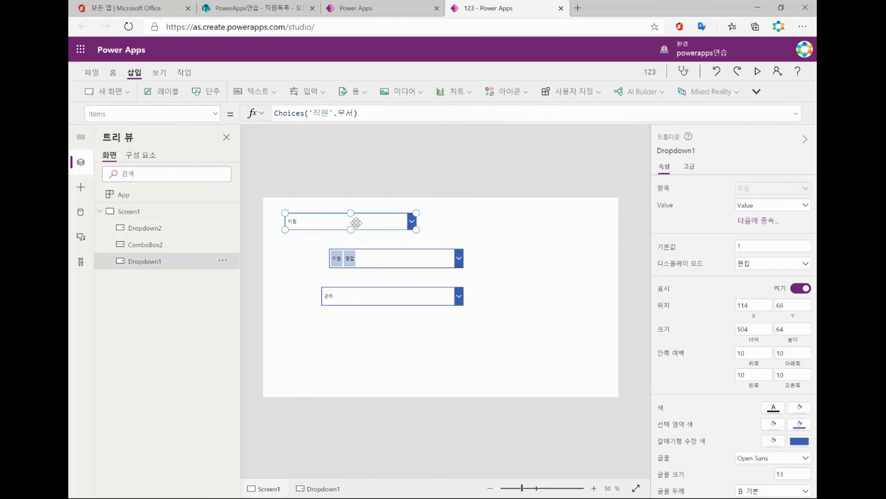
{"action": "left_click_drag", "start_coordinate": [402, 250], "coordinate": [363, 254]}
{"action": "key", "text": "Delete"}
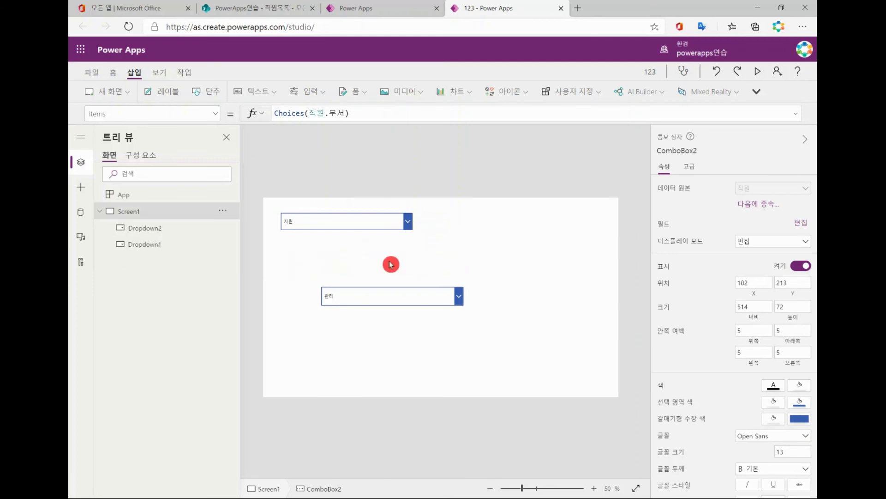
{"action": "left_click", "coordinate": [396, 288]}
{"action": "key", "text": "Delete"}
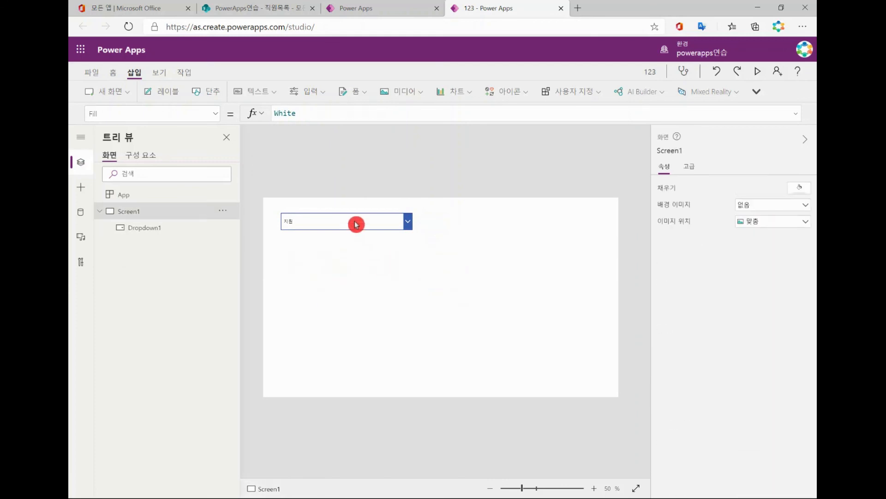
{"action": "left_click", "coordinate": [353, 219]}
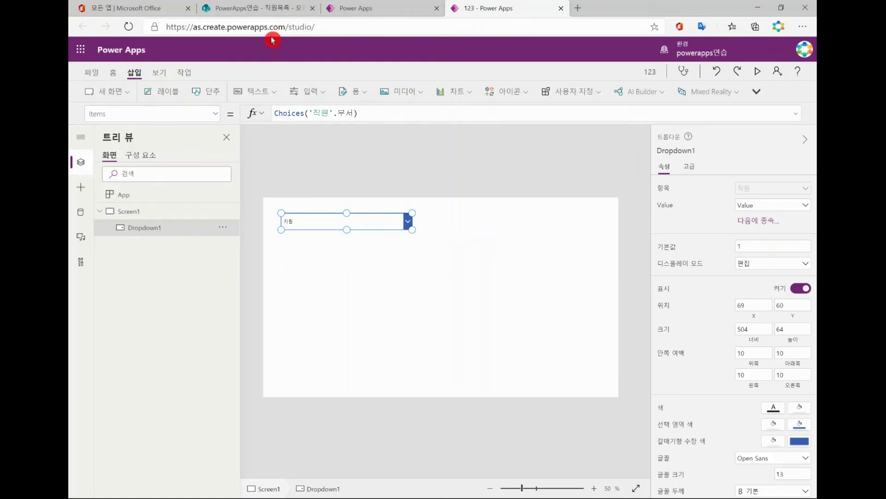
Step: Review the 직원 list's 부서 and 직급 columns in SharePoint and return to the app in Power Apps
{"action": "left_click", "coordinate": [274, 10]}
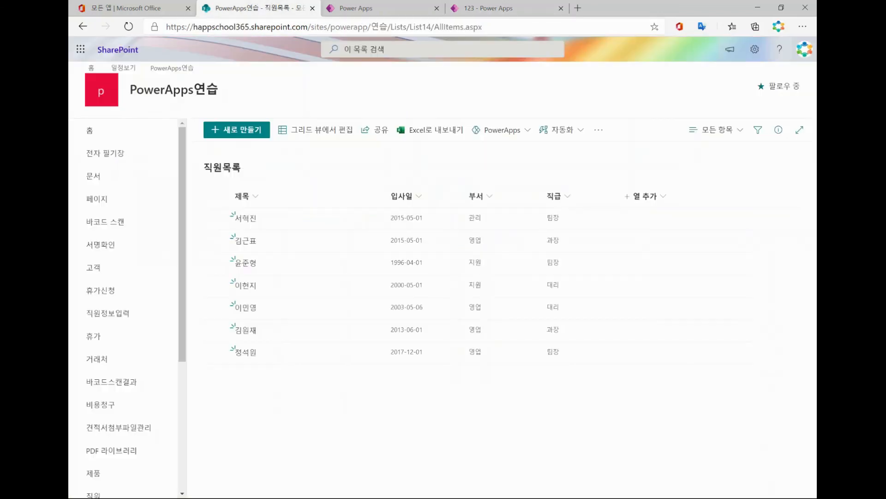
{"action": "scroll", "coordinate": [112, 277], "scroll_direction": "down", "scroll_amount": 2}
{"action": "left_click", "coordinate": [116, 388]}
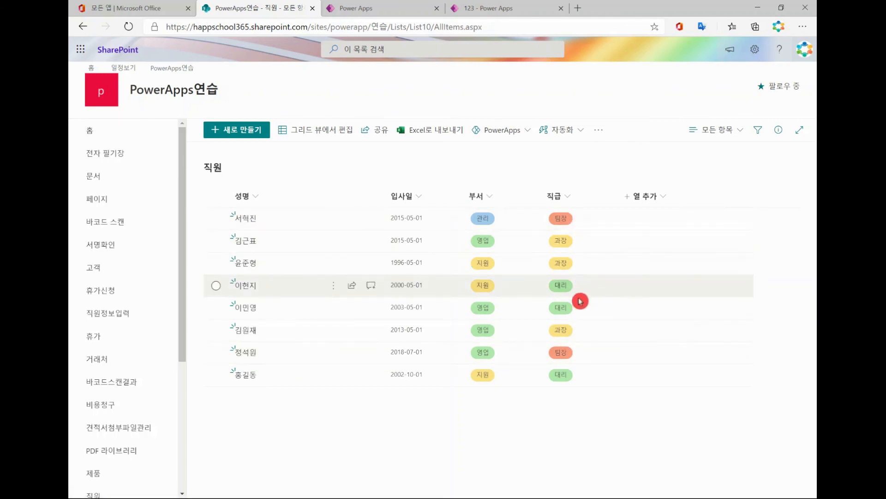
{"action": "left_click", "coordinate": [492, 8]}
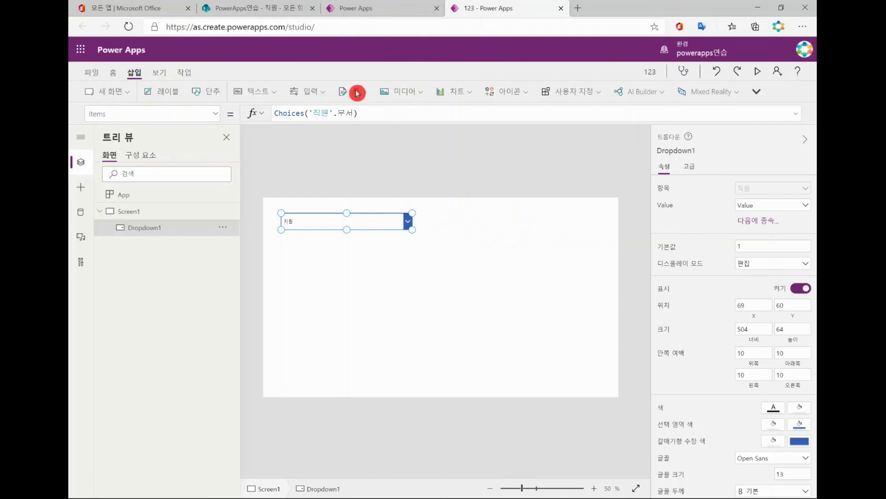
{"action": "left_click", "coordinate": [277, 9]}
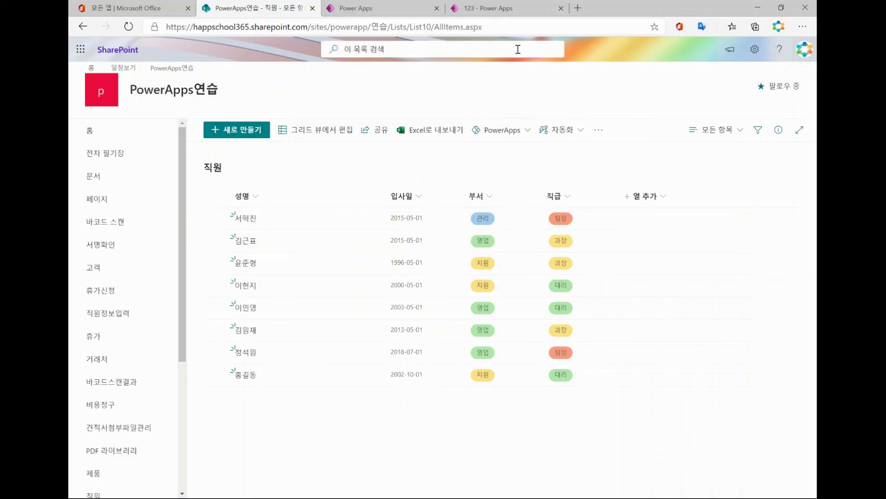
{"action": "left_click", "coordinate": [511, 12]}
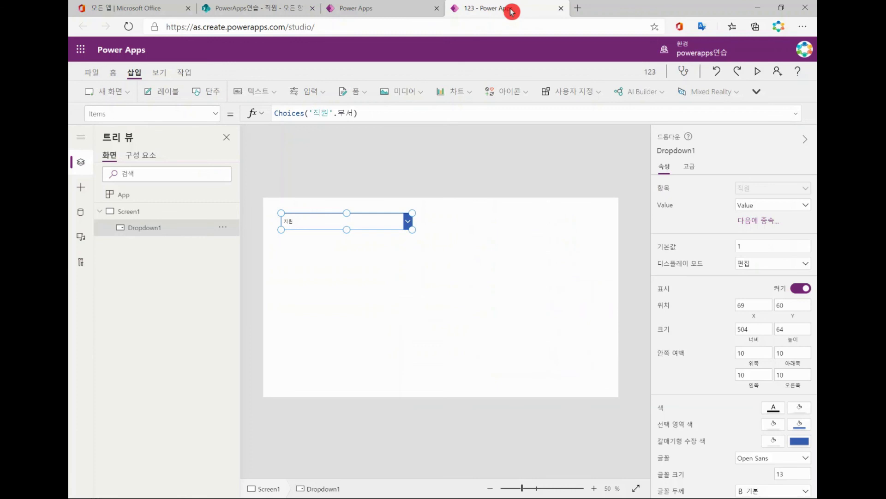